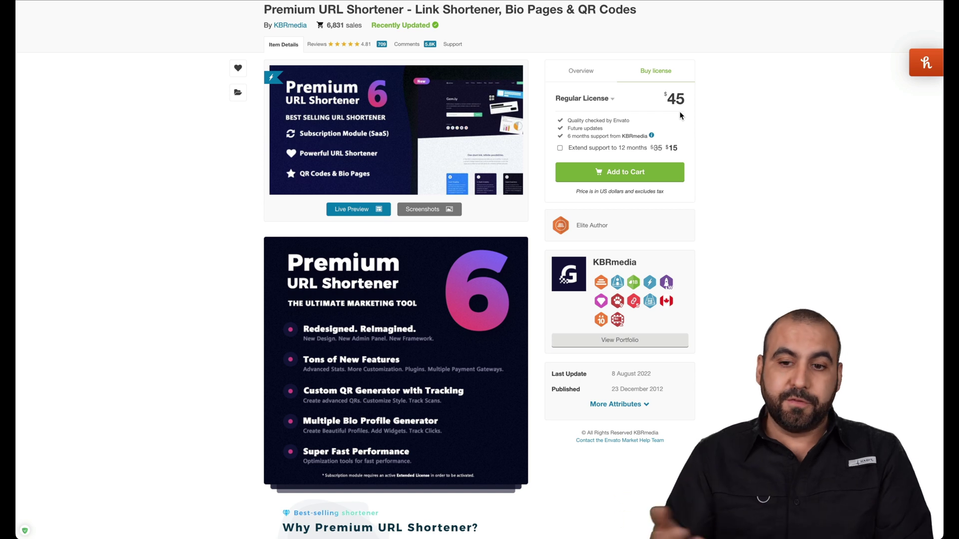
# Scroll the CodeCanyon product page down to the Regular versus Extended license pricing table.
pyautogui.click(583, 98)
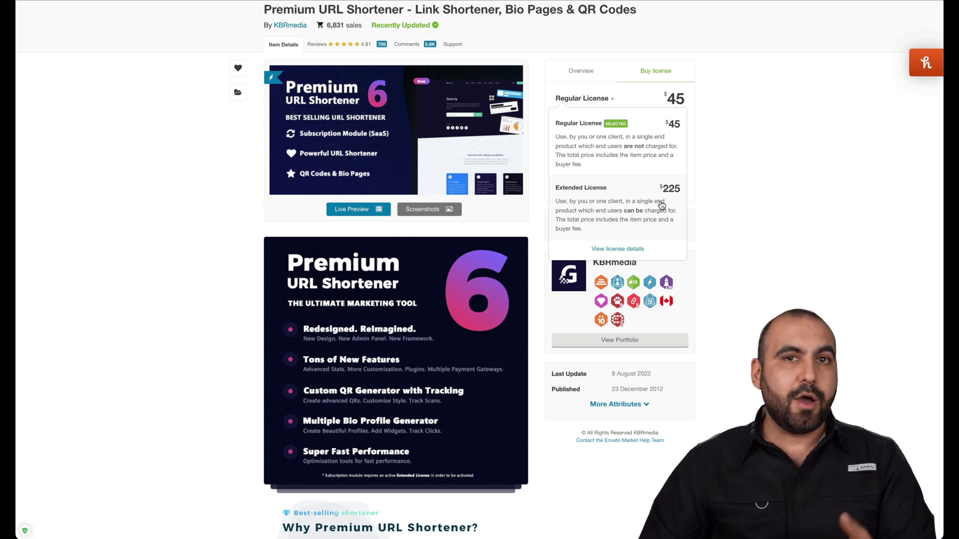
pyautogui.scroll(-3, 810, 294)
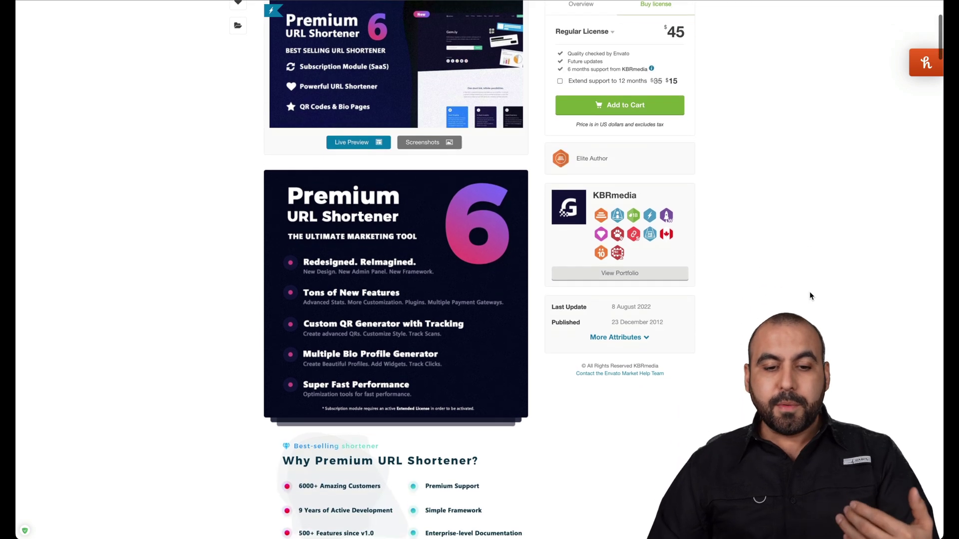
pyautogui.scroll(-1, 810, 296)
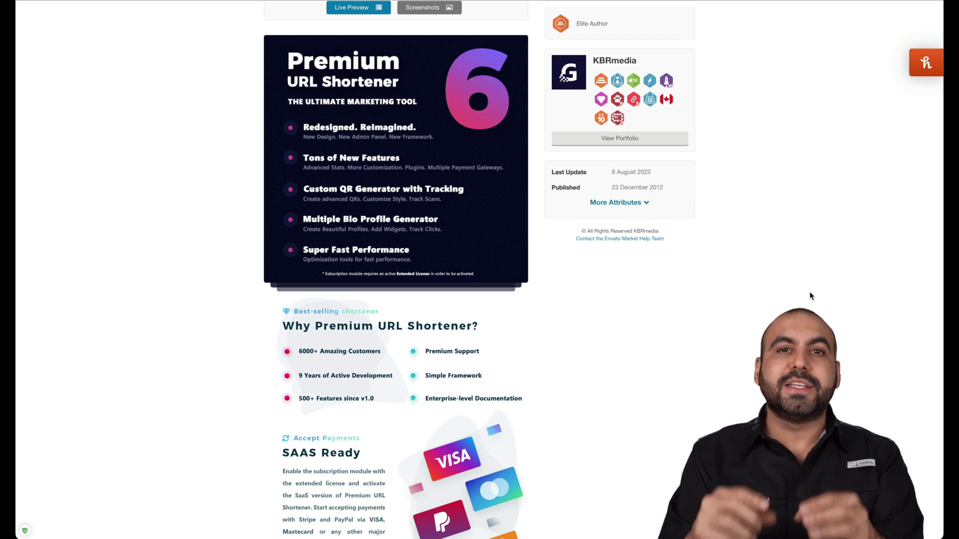
pyautogui.scroll(-4, 810, 295)
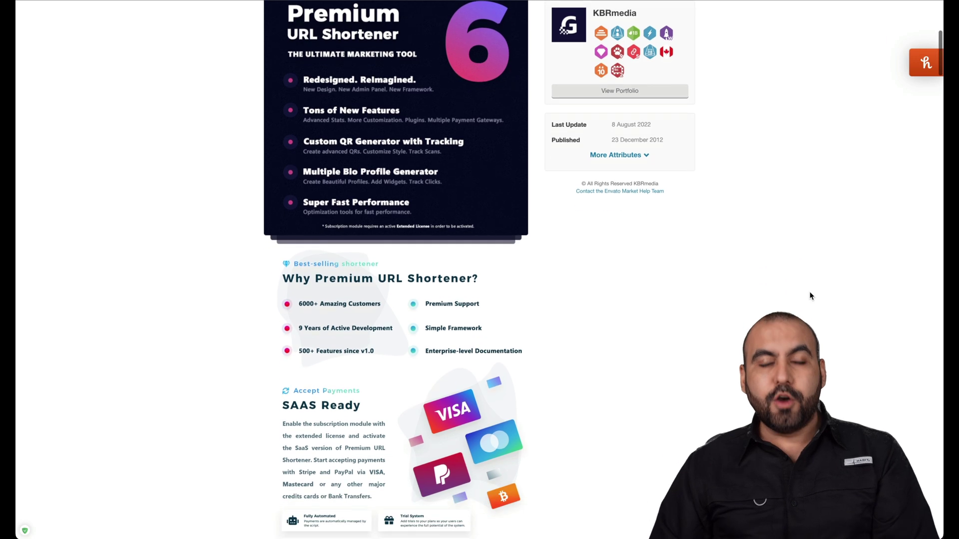
pyautogui.scroll(-1, 810, 295)
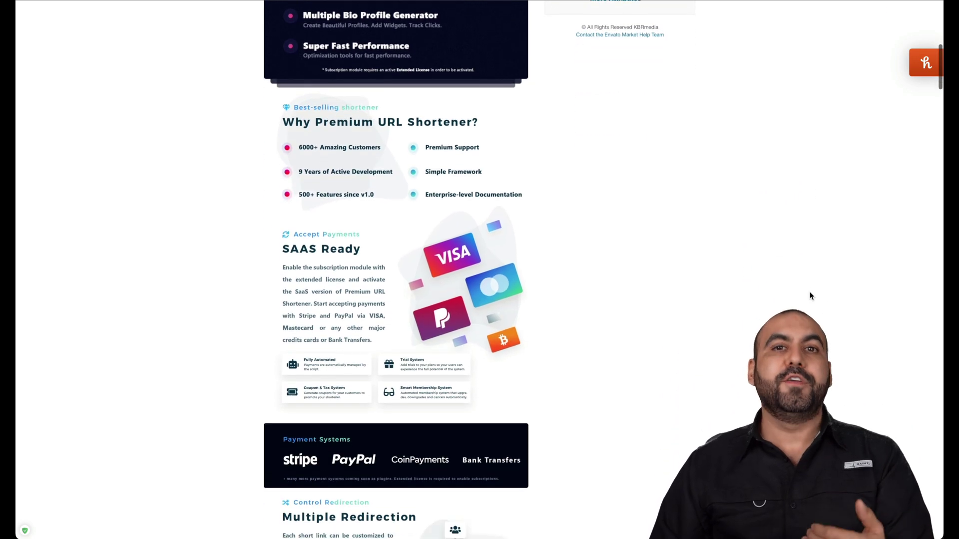
pyautogui.scroll(-7, 810, 295)
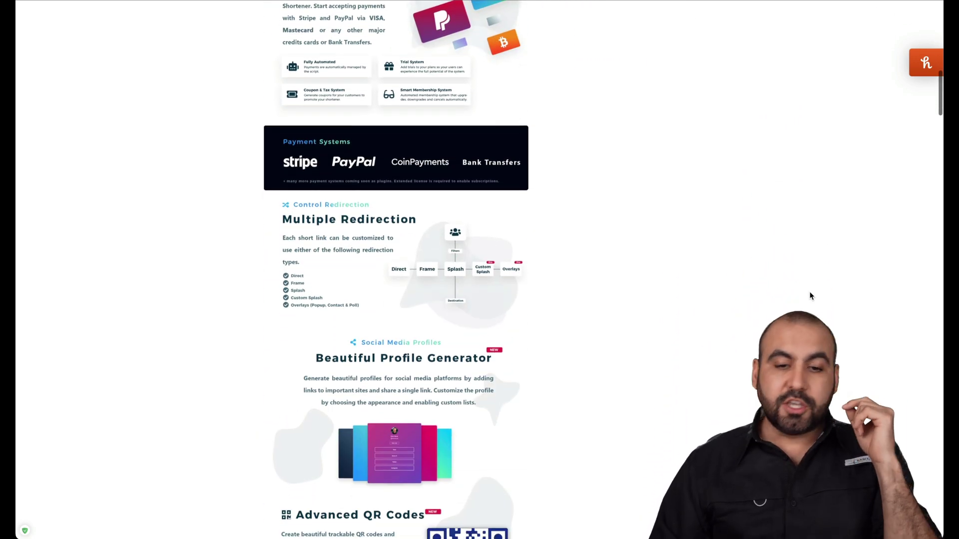
pyautogui.scroll(-10, 810, 296)
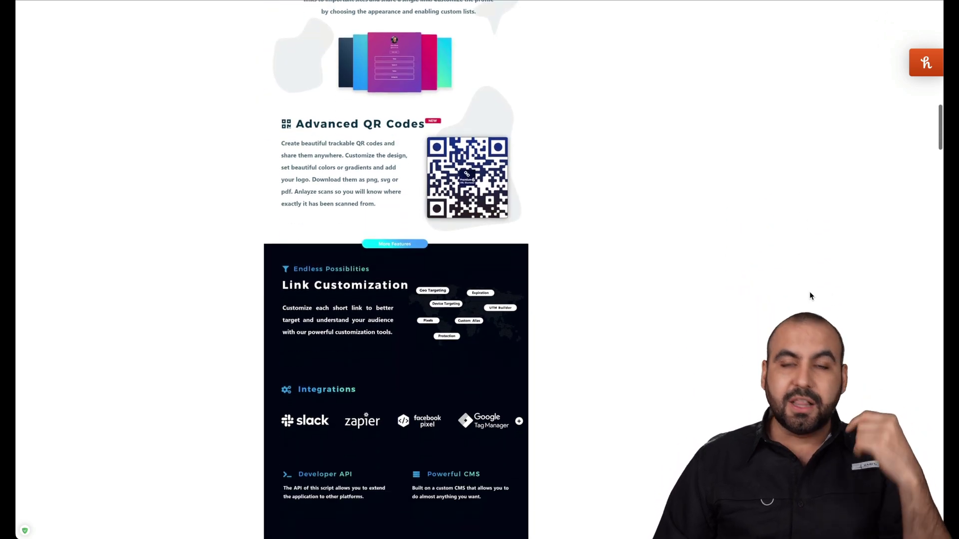
pyautogui.scroll(-5, 810, 295)
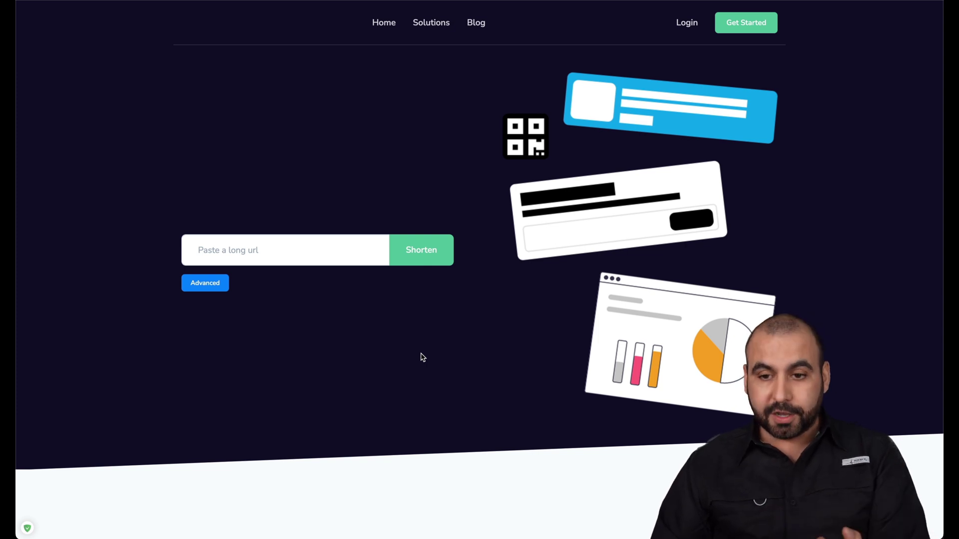
# Scroll through the demo landing page, return to the top, and choose Get Started.
pyautogui.scroll(-10, 422, 357)
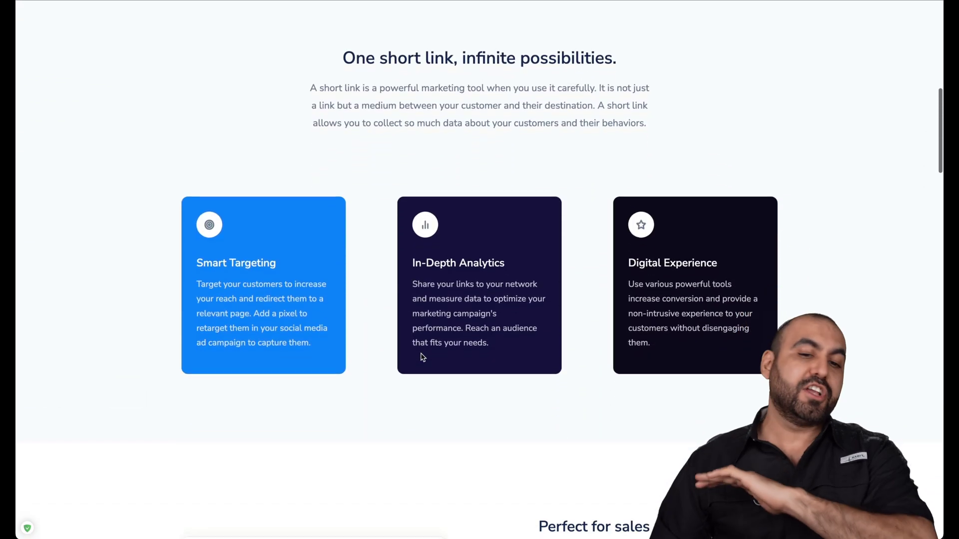
pyautogui.scroll(-8, 422, 357)
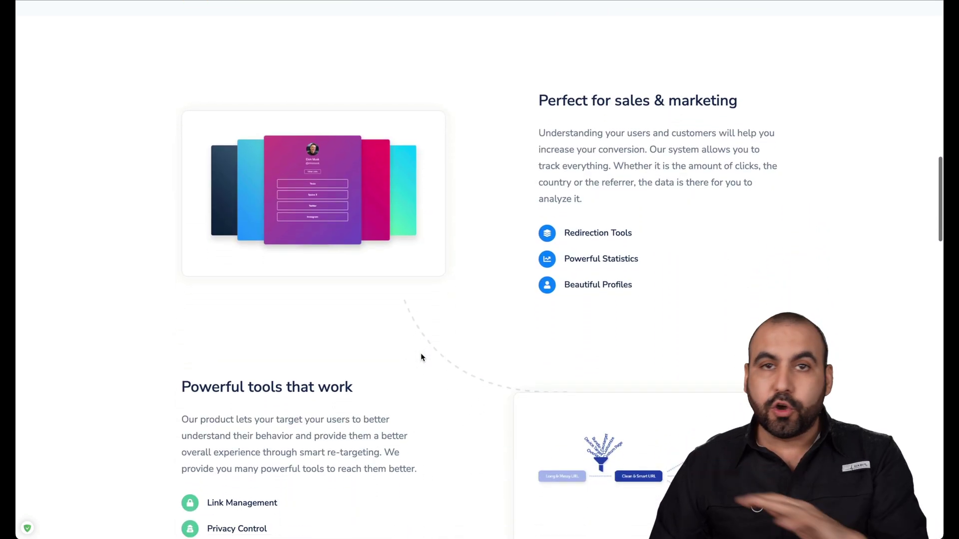
pyautogui.scroll(-12, 420, 356)
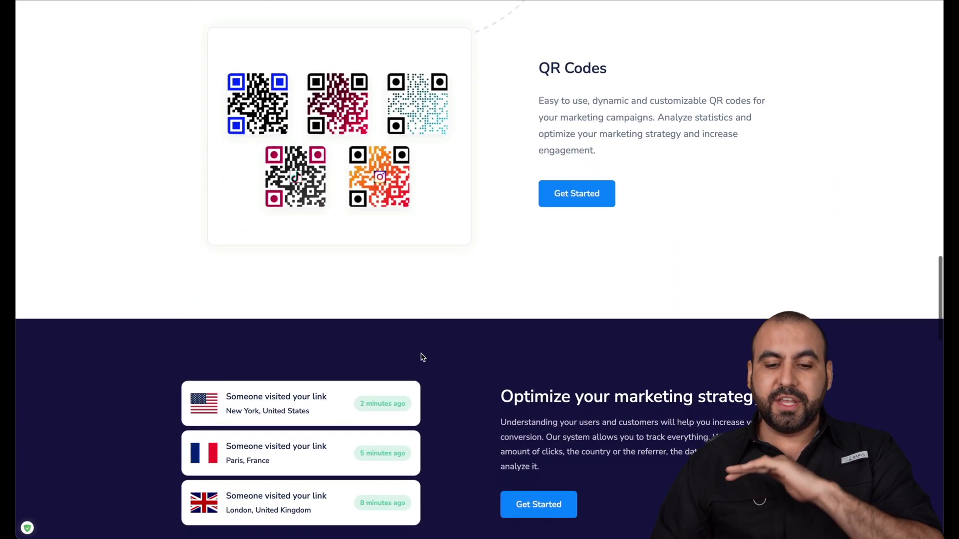
pyautogui.scroll(-12, 422, 356)
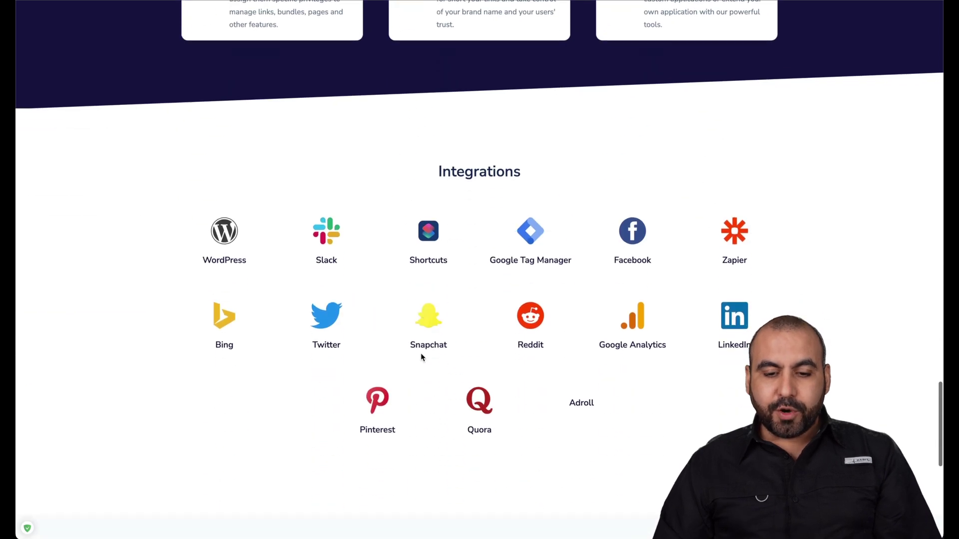
pyautogui.scroll(-9, 421, 356)
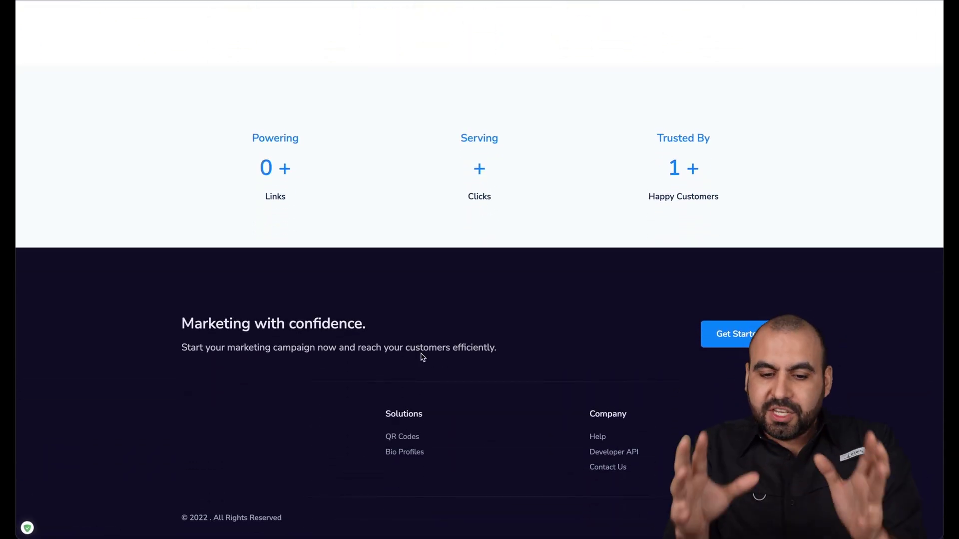
pyautogui.scroll(20, 421, 356)
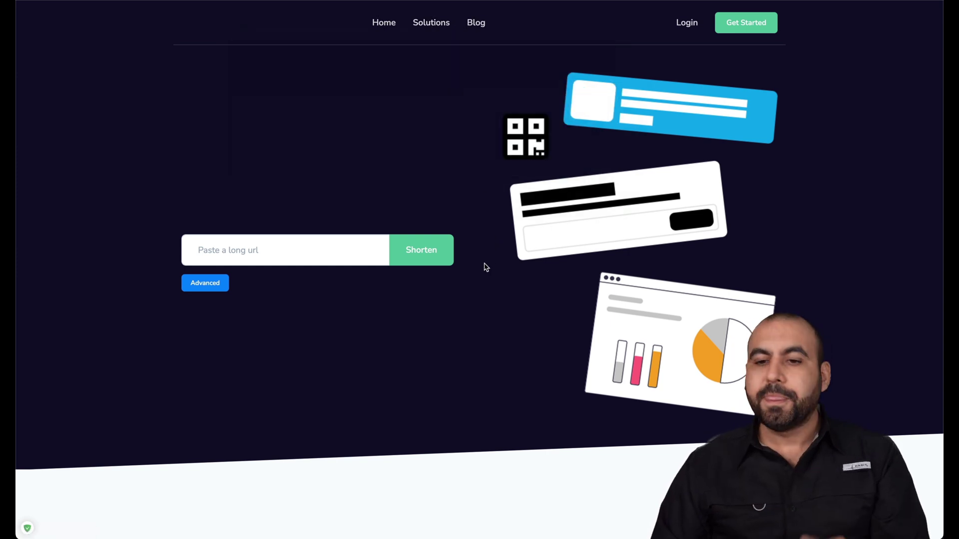
pyautogui.click(760, 31)
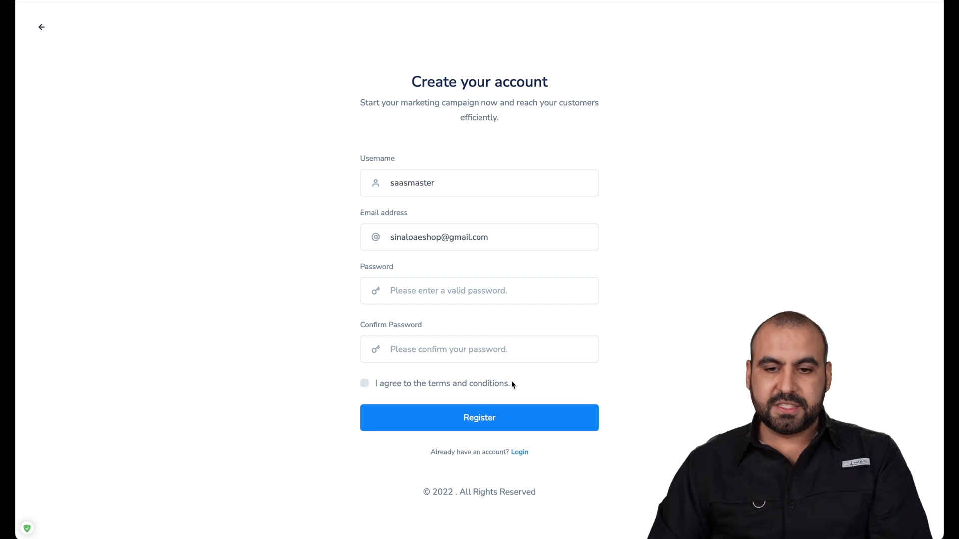
# Log in with the new account's username and password, then open the Admin Panel.
pyautogui.hotkey('alt', 'Left')
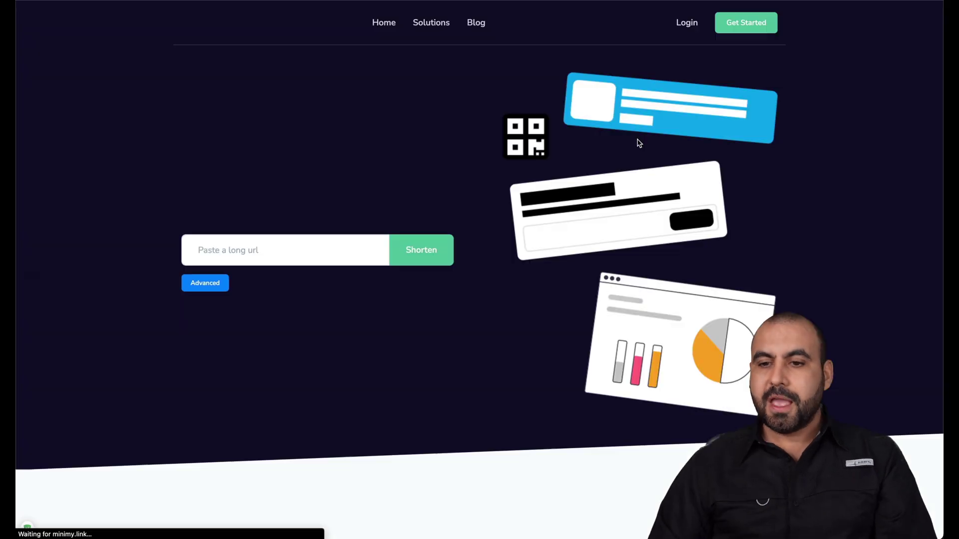
pyautogui.click(681, 29)
pyautogui.click(223, 200)
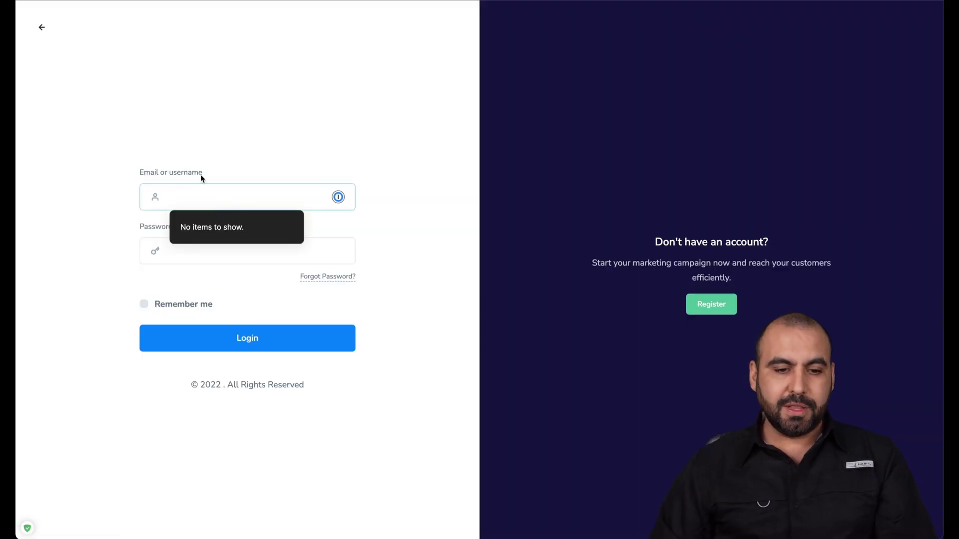
pyautogui.write('saasmaste')
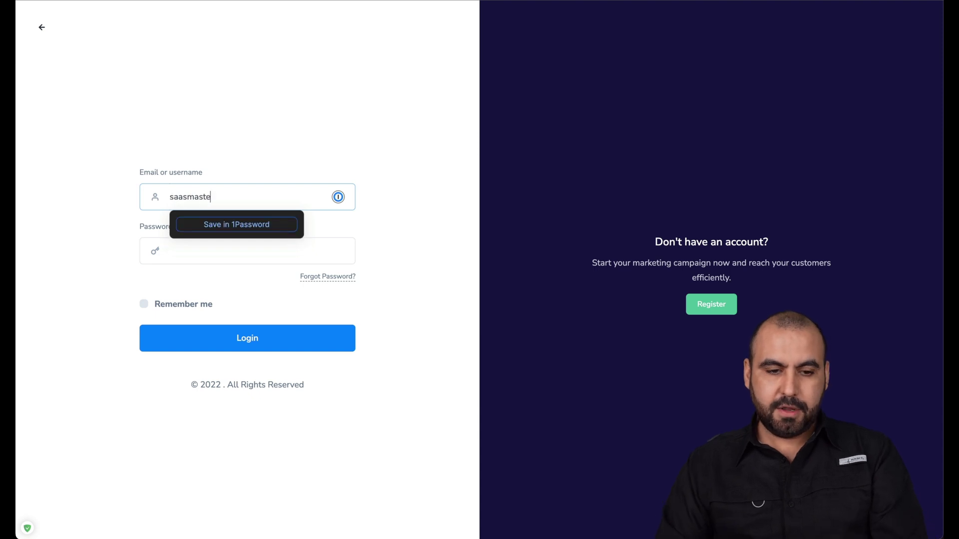
pyautogui.write('r')
pyautogui.press('Tab')
pyautogui.write('************')
pyautogui.press('Return')
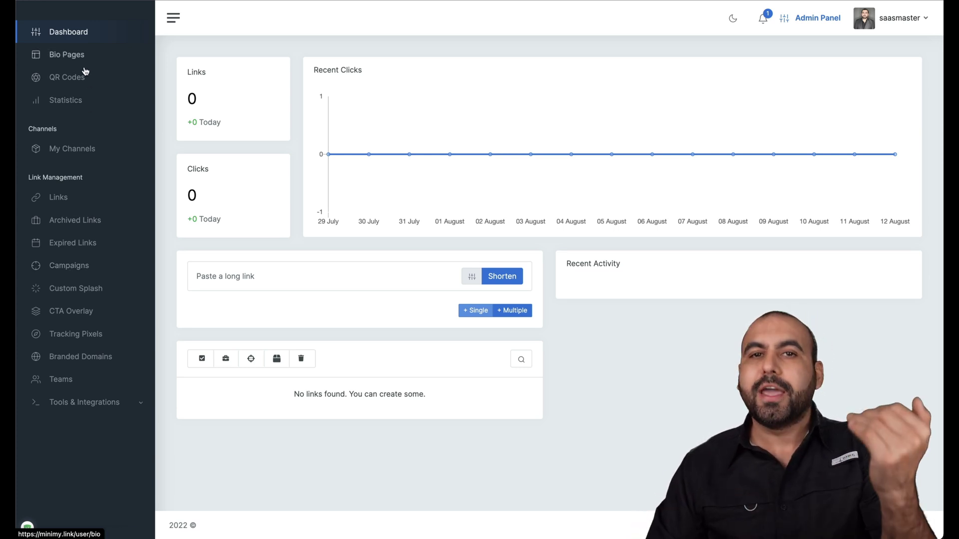
pyautogui.click(818, 21)
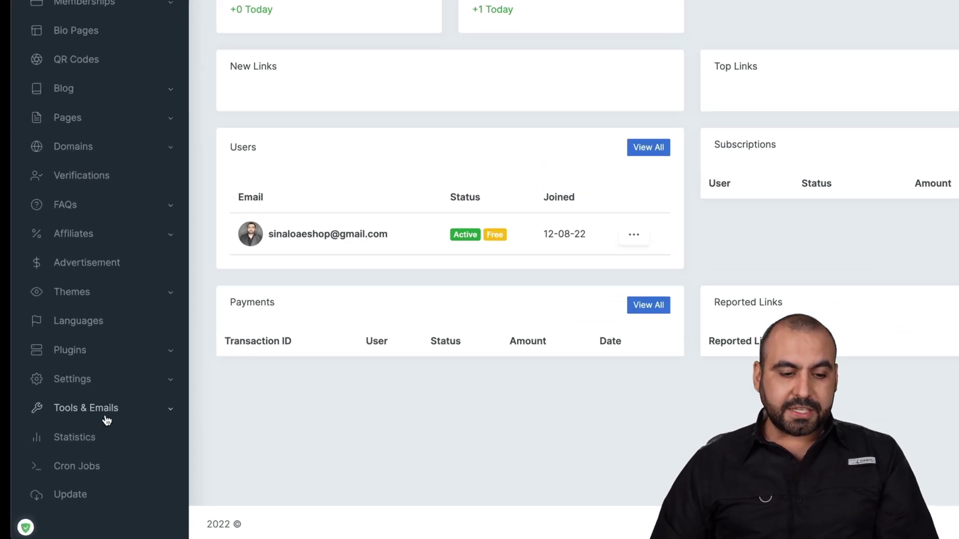
pyautogui.click(100, 383)
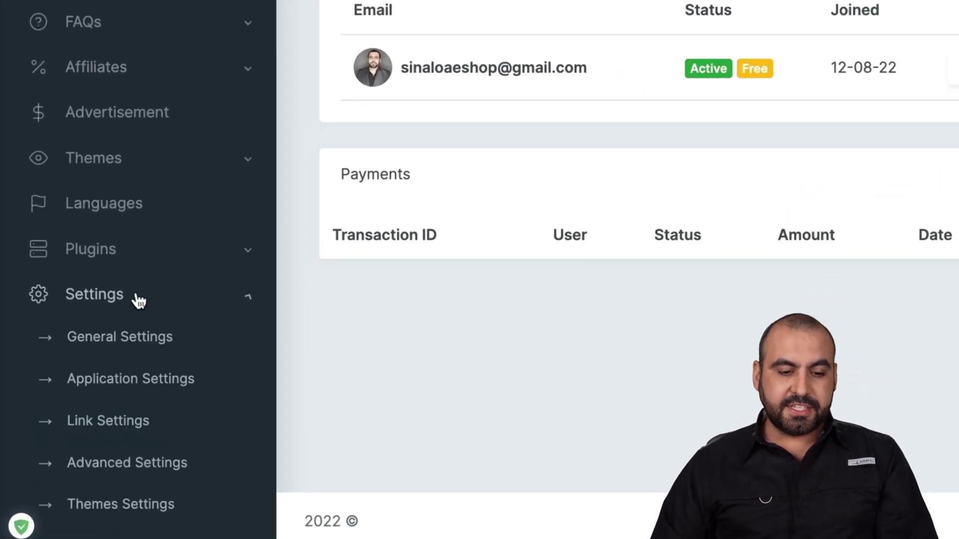
pyautogui.click(150, 347)
pyautogui.scroll(-1, 574, 219)
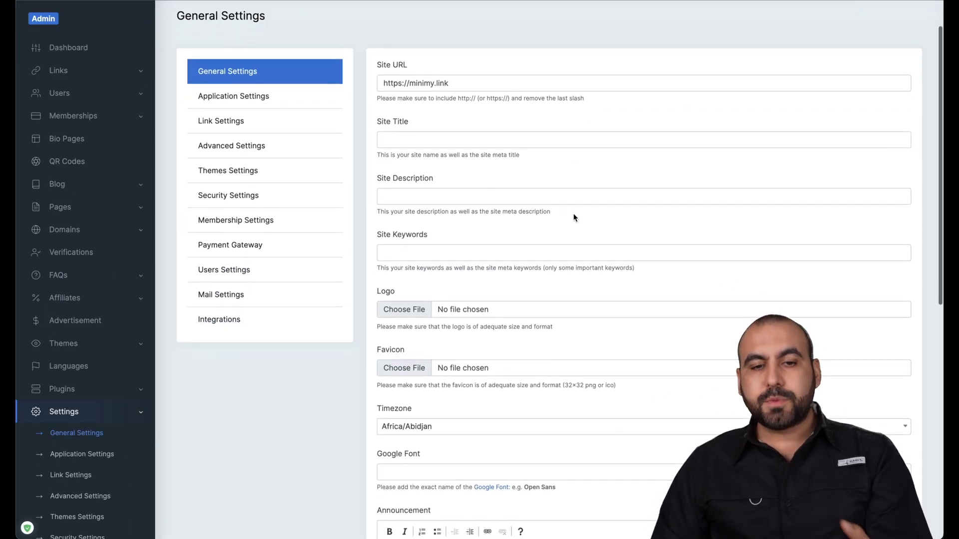
pyautogui.scroll(-1, 574, 218)
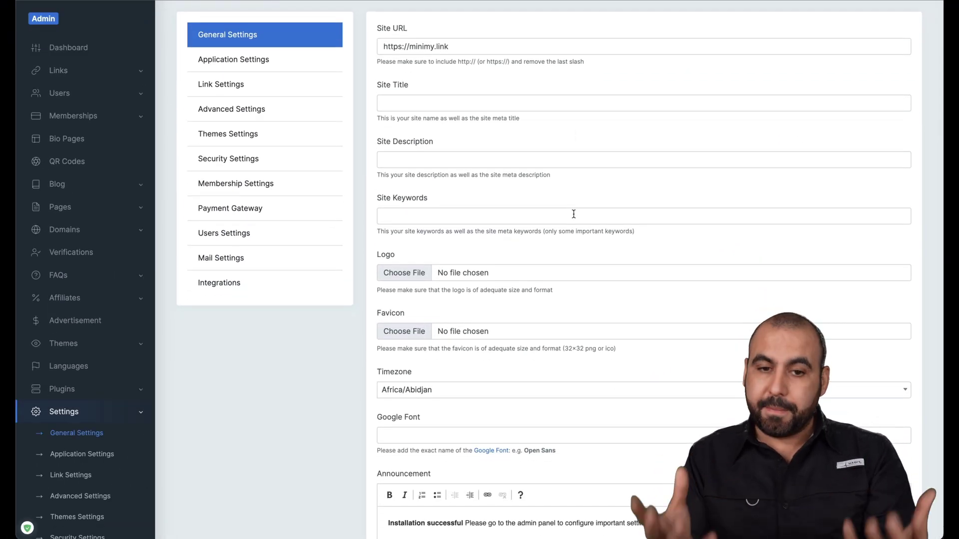
pyautogui.click(461, 101)
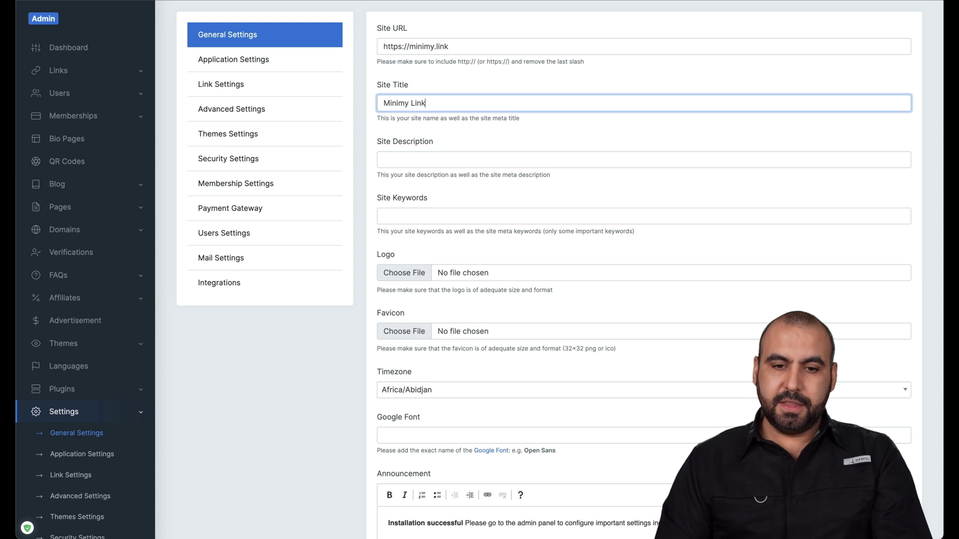
pyautogui.click(367, 148)
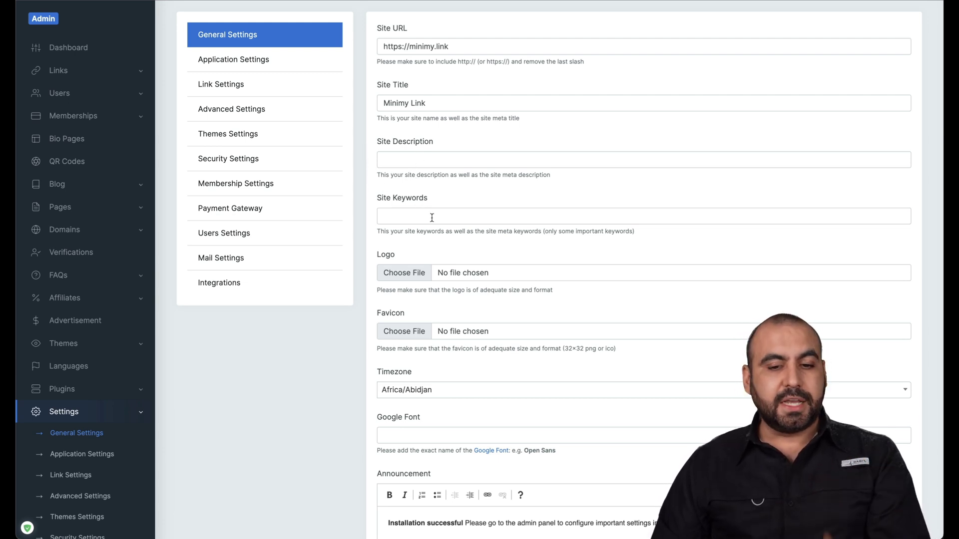
pyautogui.scroll(-3, 432, 217)
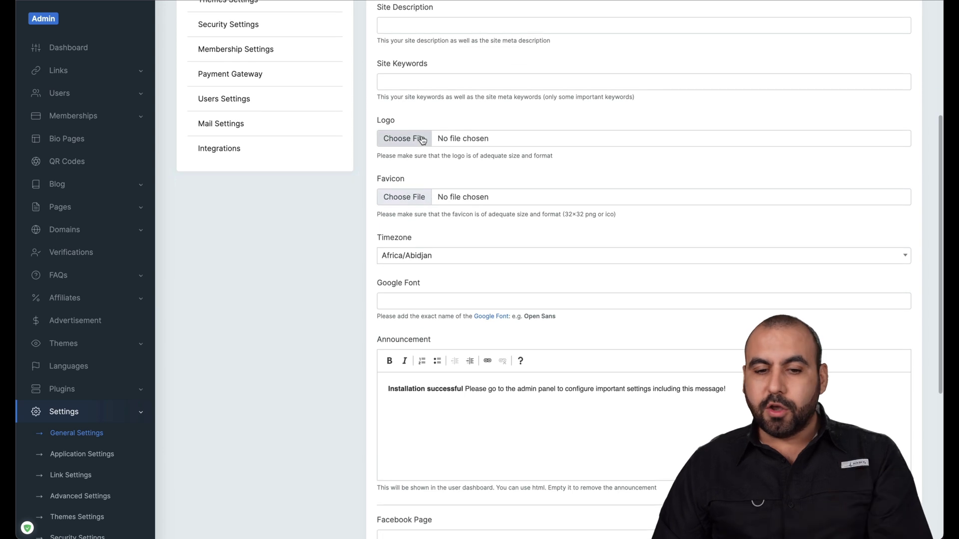
pyautogui.scroll(-5, 438, 223)
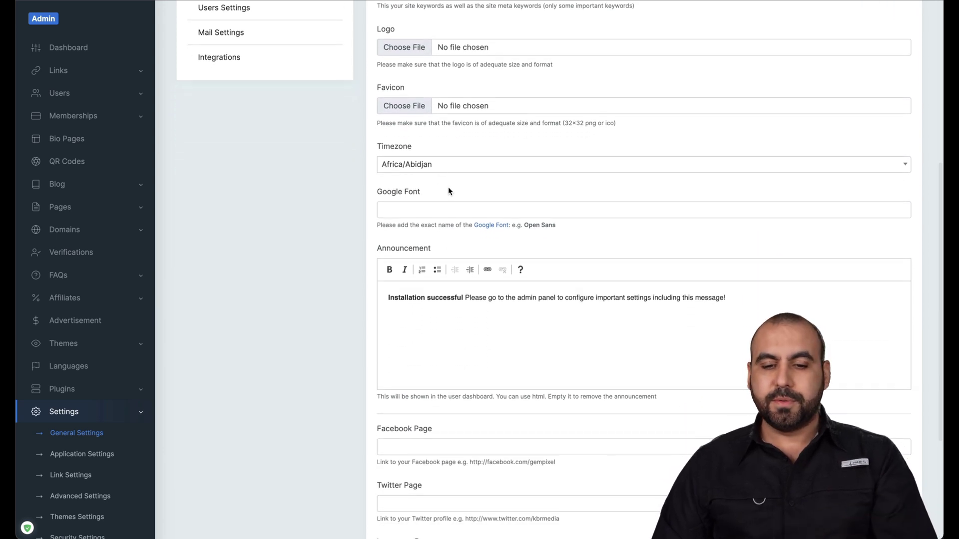
pyautogui.scroll(-1, 448, 188)
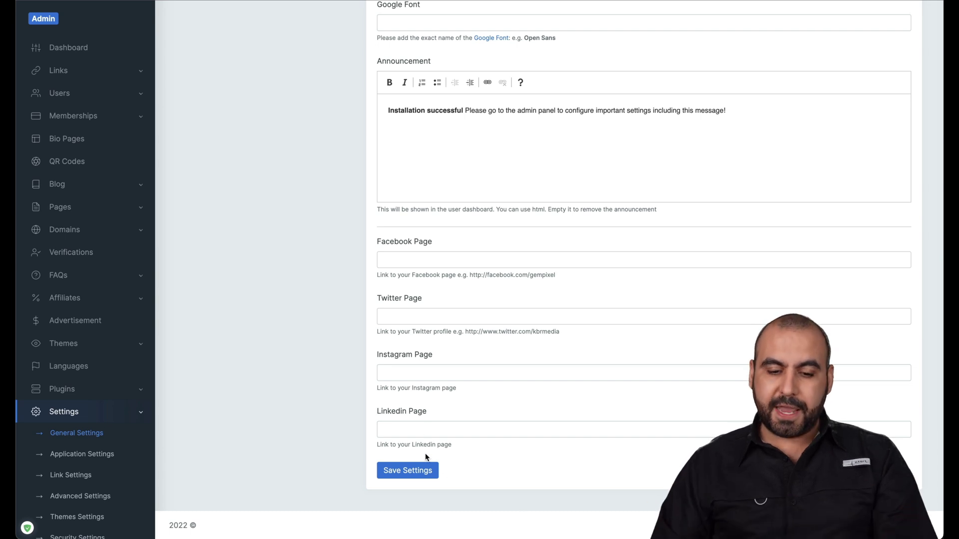
pyautogui.click(423, 471)
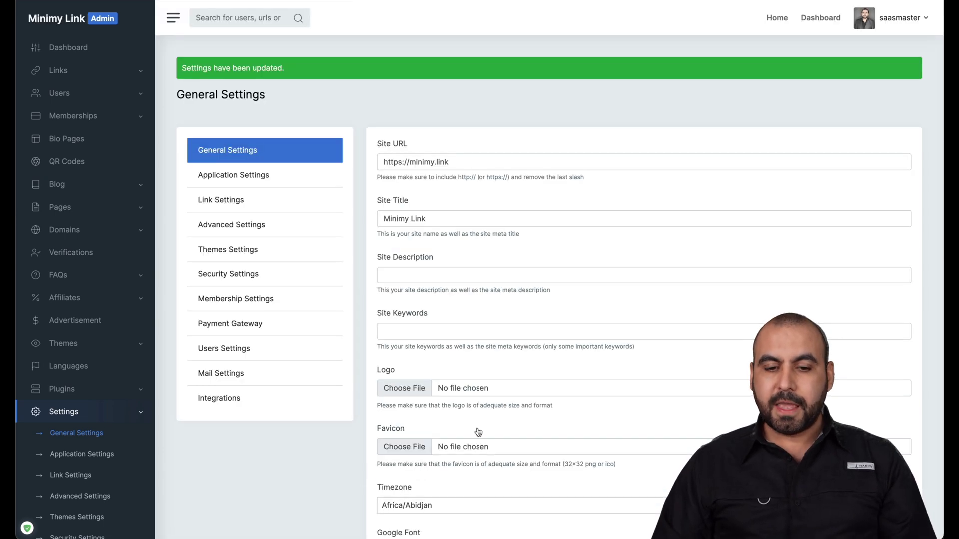
pyautogui.scroll(-10, 509, 418)
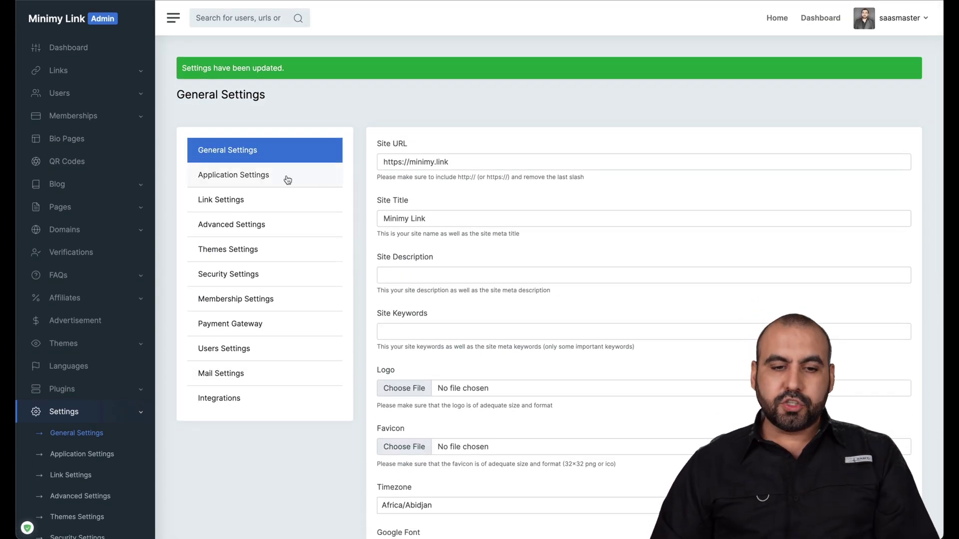
# Review the maintenance, blog and advertisement toggles on the Application Settings page.
pyautogui.click(288, 177)
pyautogui.scroll(-2, 465, 380)
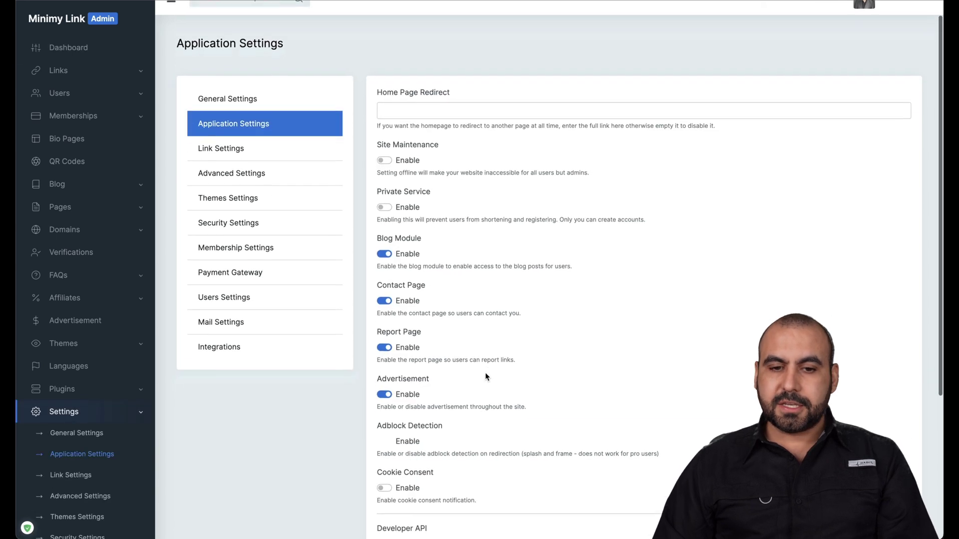
pyautogui.scroll(-1, 484, 373)
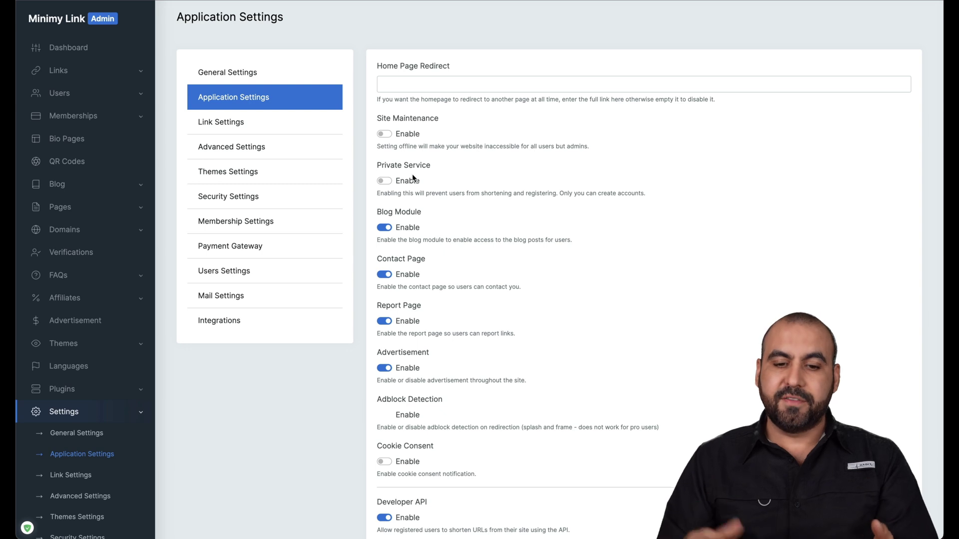
pyautogui.scroll(-3, 398, 185)
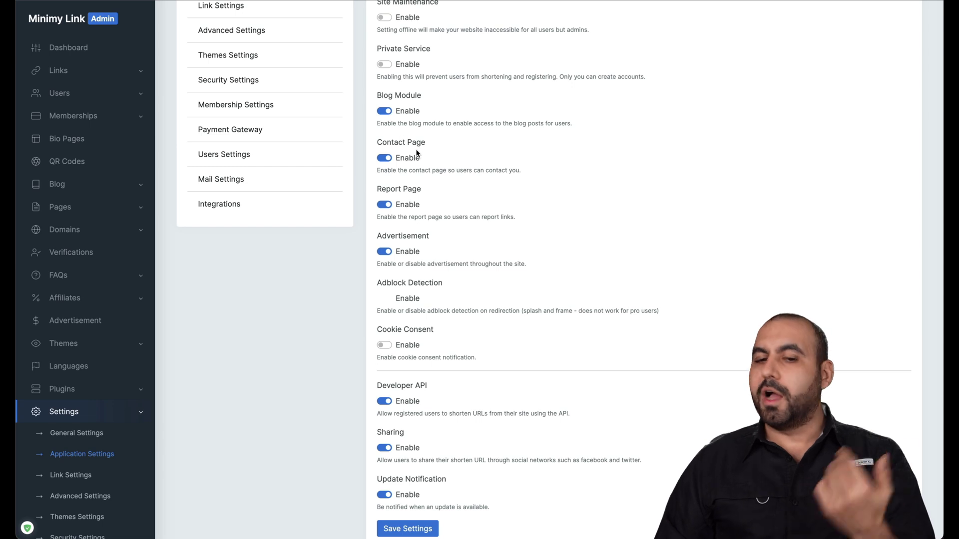
pyautogui.scroll(-2, 418, 231)
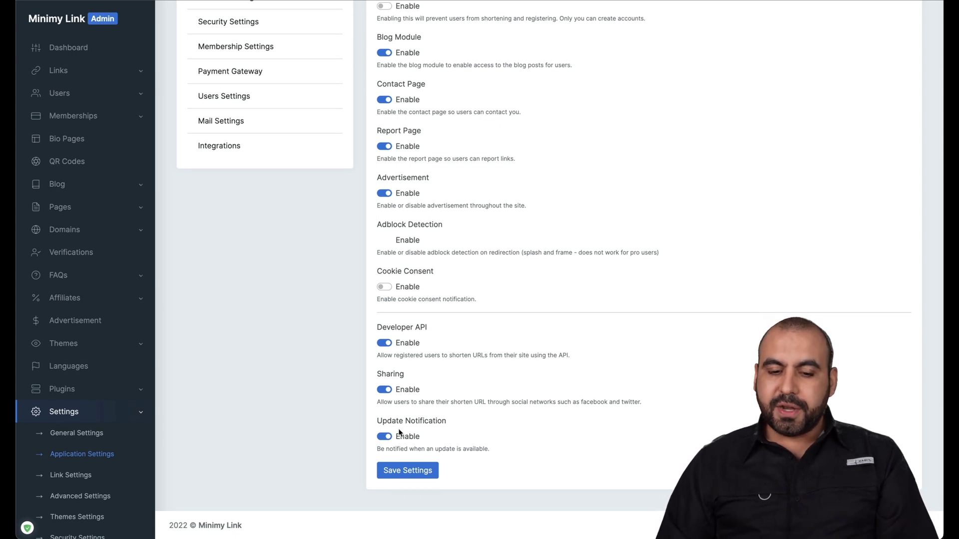
pyautogui.scroll(5, 402, 449)
pyautogui.scroll(2, 399, 450)
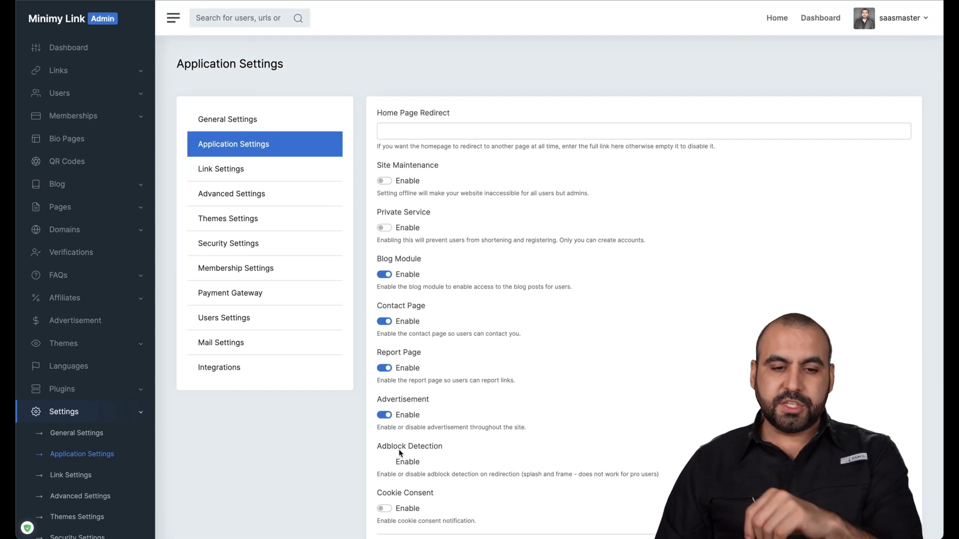
pyautogui.click(235, 171)
# Keep default redirection at None, change Shortener Alias Length from 5 to 3, and save.
pyautogui.scroll(-1, 450, 254)
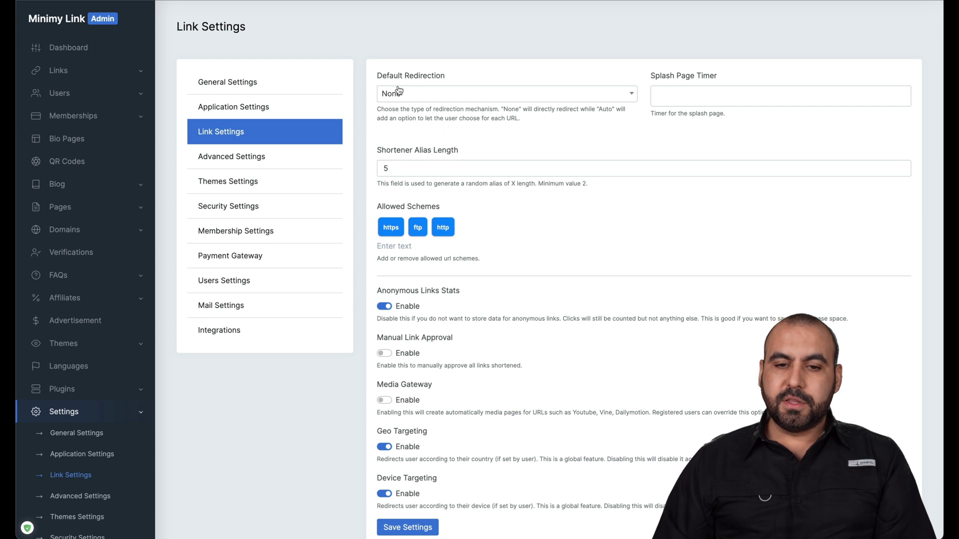
pyautogui.click(505, 94)
pyautogui.click(566, 47)
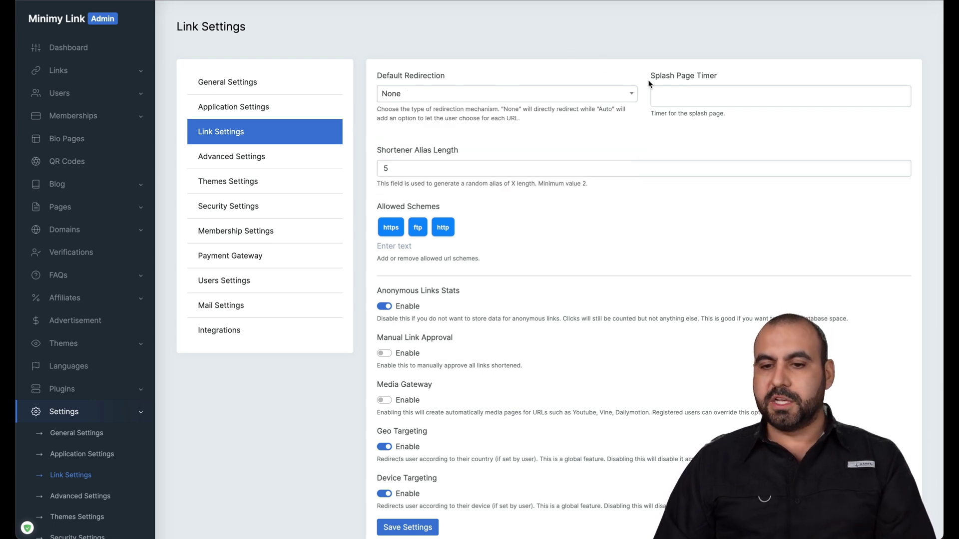
pyautogui.scroll(-2, 536, 172)
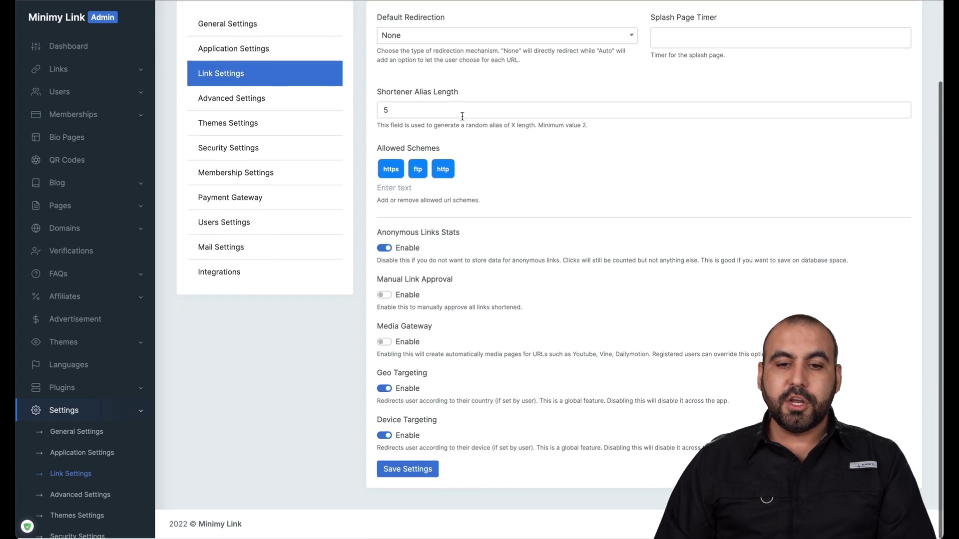
pyautogui.doubleClick(413, 114)
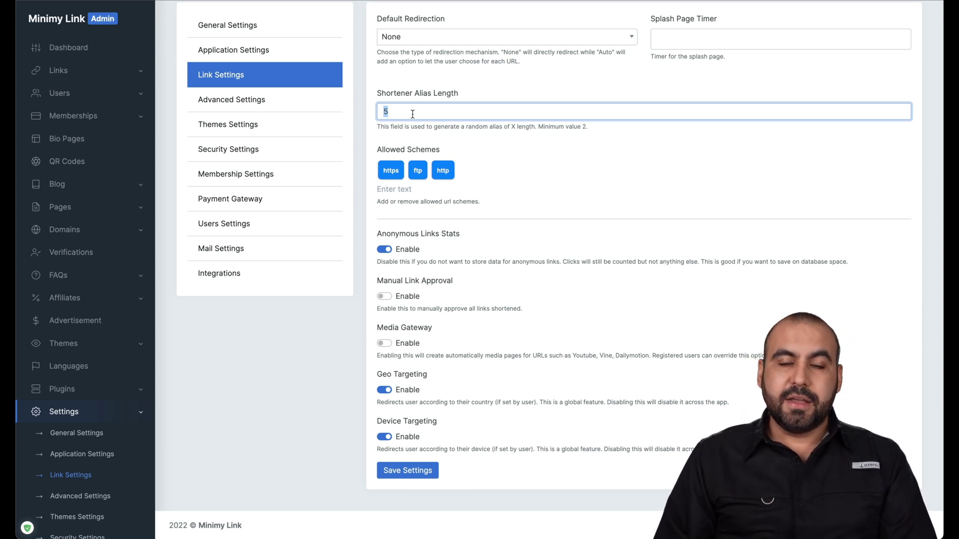
pyautogui.write('3')
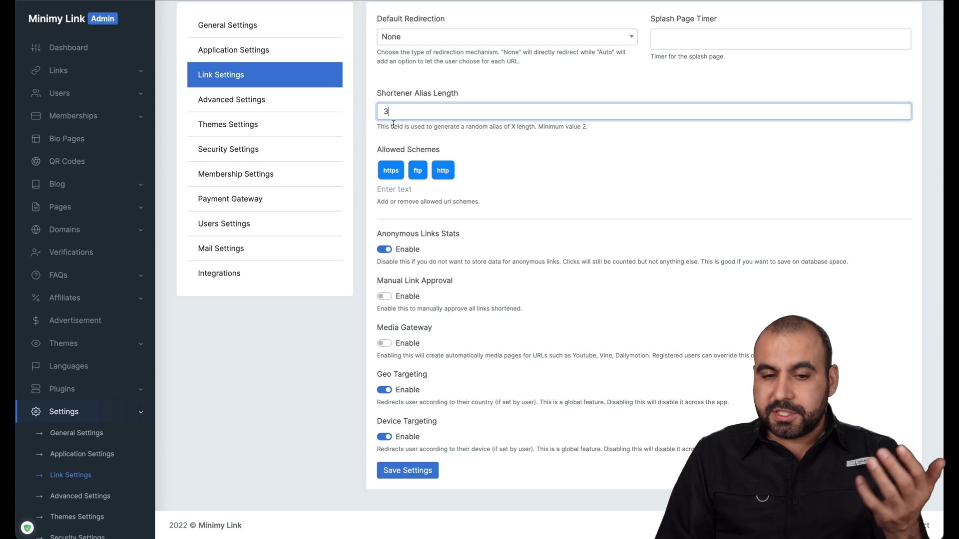
pyautogui.click(364, 130)
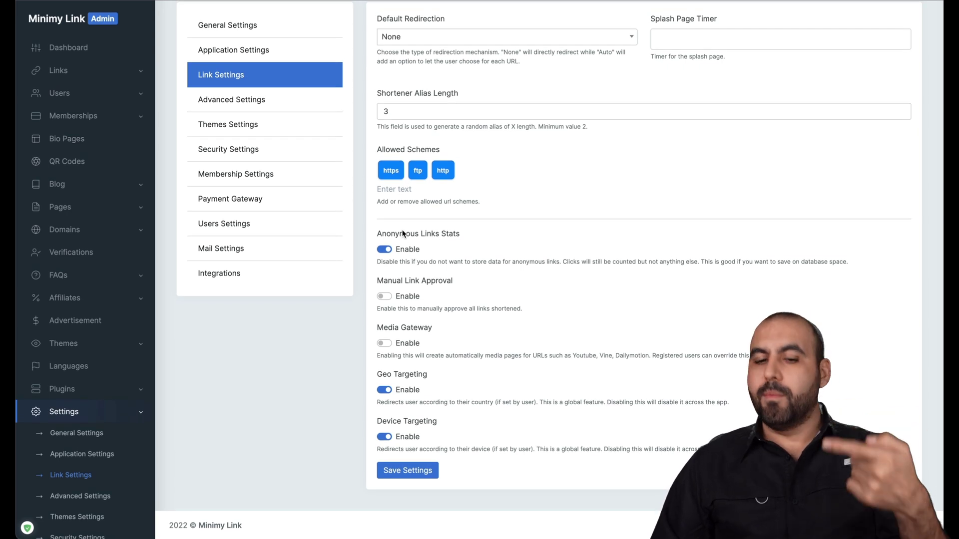
pyautogui.click(420, 477)
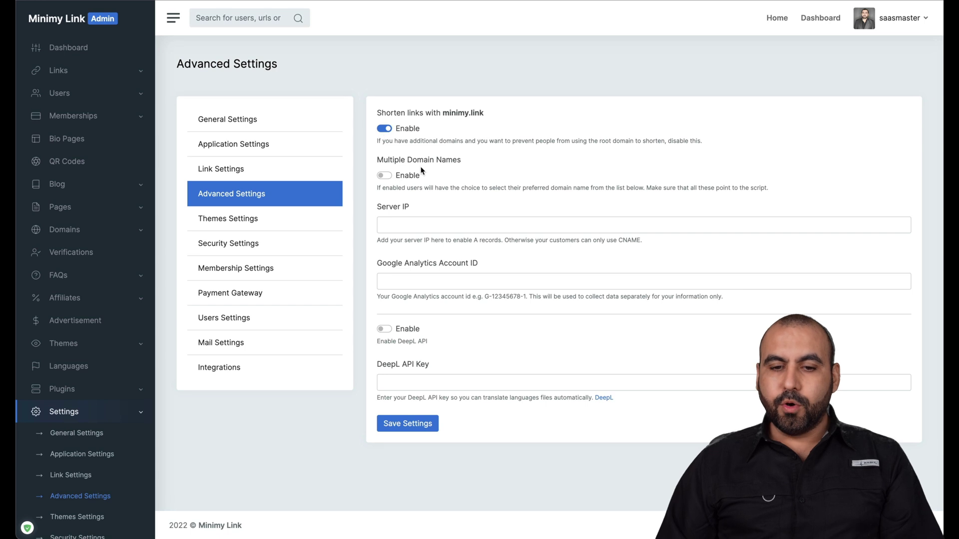
# Enable Multiple Domain Names and save the Advanced Settings.
pyautogui.click(385, 174)
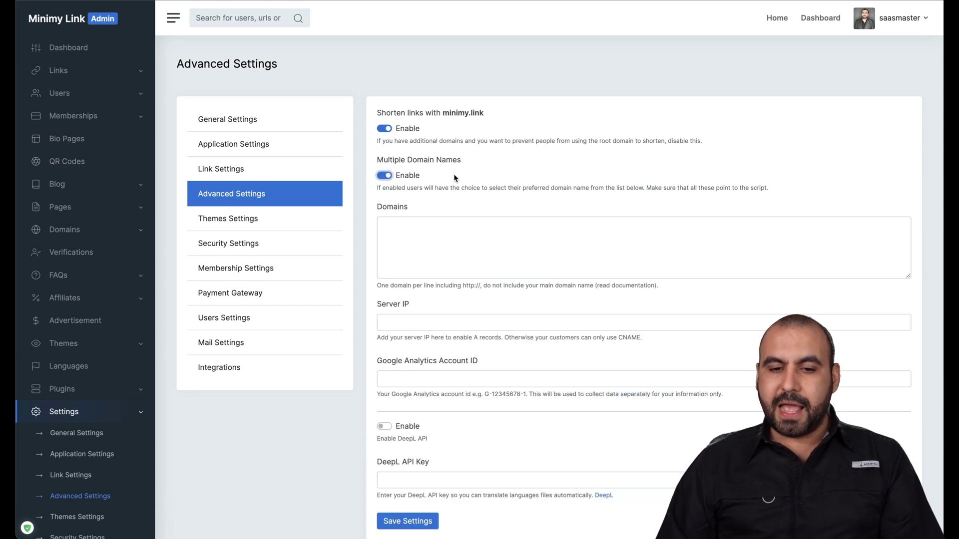
pyautogui.scroll(-2, 402, 222)
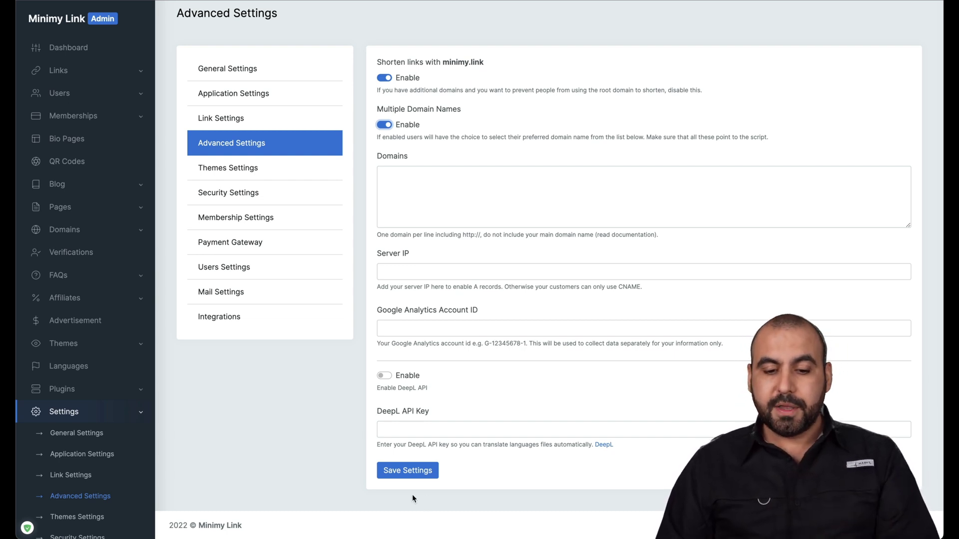
pyautogui.click(408, 471)
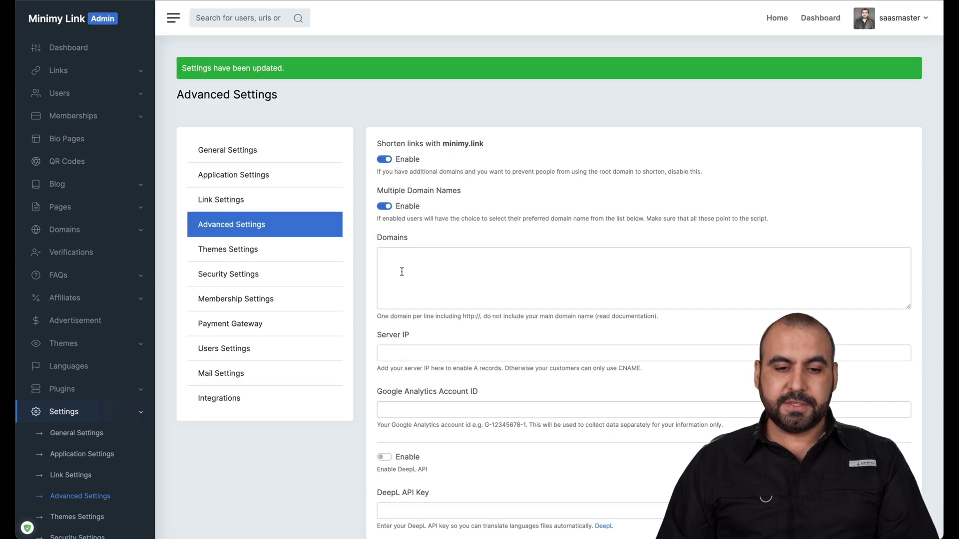
pyautogui.click(264, 257)
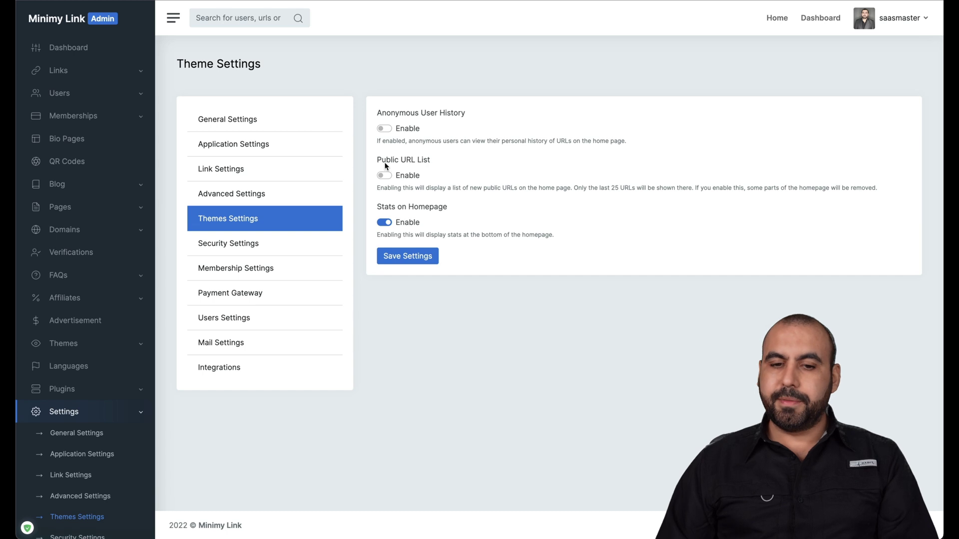
# View the Security Settings captcha choices (None, reCaptcha v3, reCaptcha v2, hCaptcha) without changing them.
pyautogui.click(292, 236)
pyautogui.scroll(-2, 421, 248)
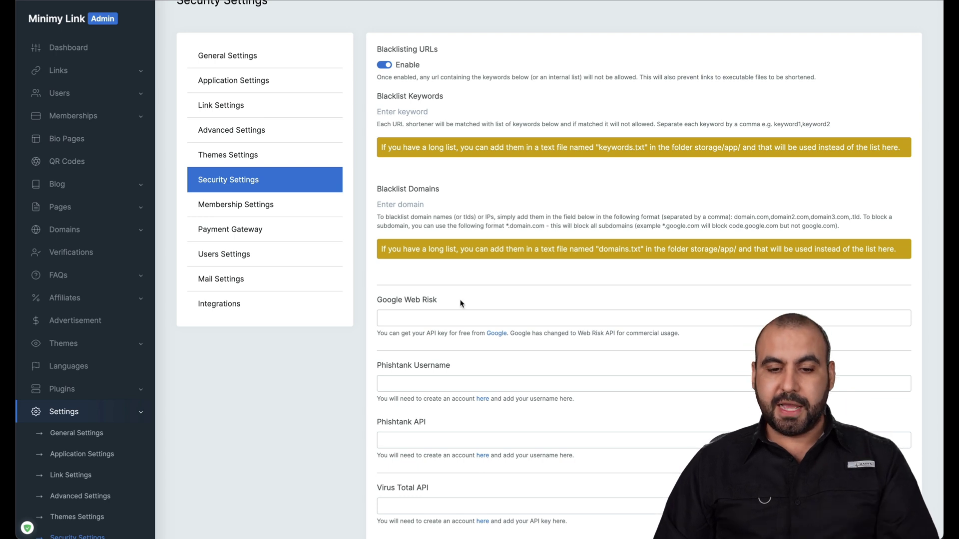
pyautogui.scroll(-5, 463, 305)
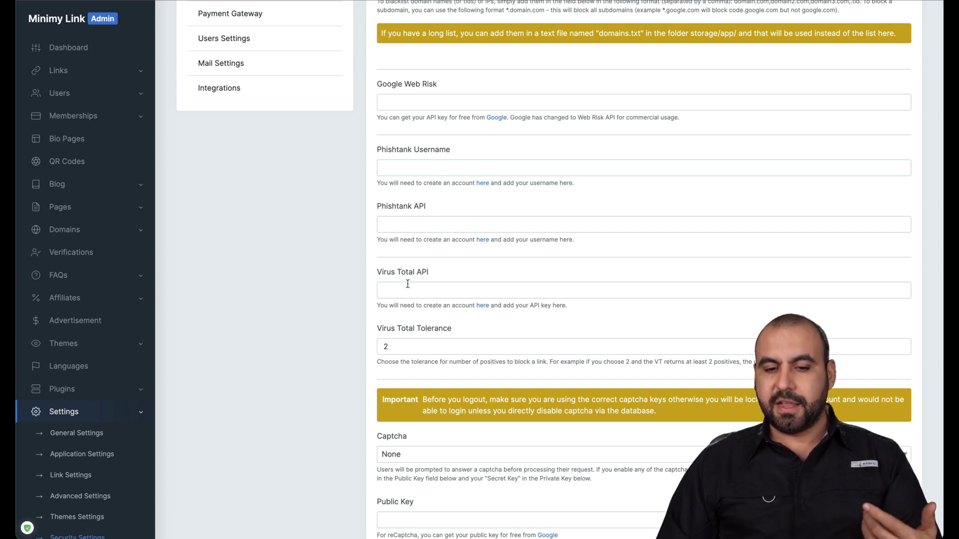
pyautogui.scroll(-3, 406, 282)
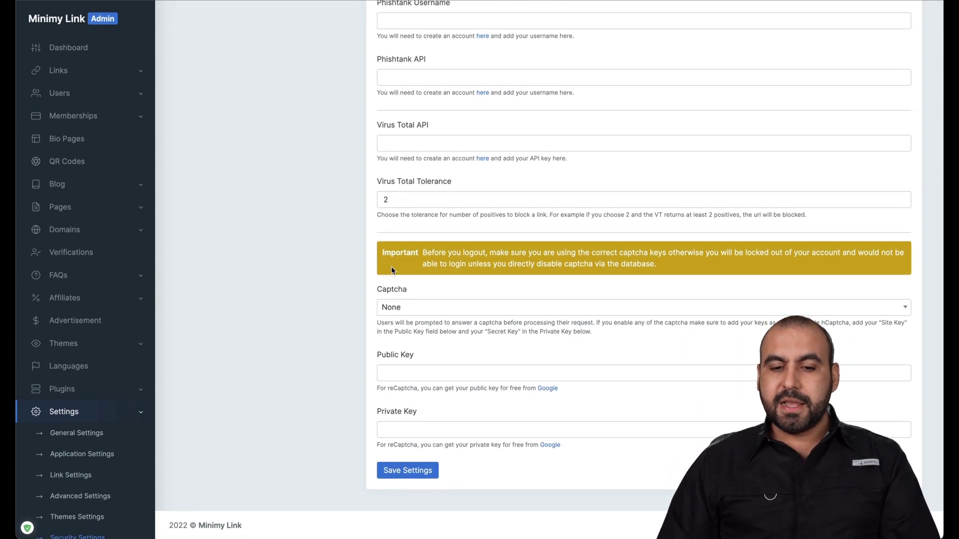
pyautogui.click(528, 306)
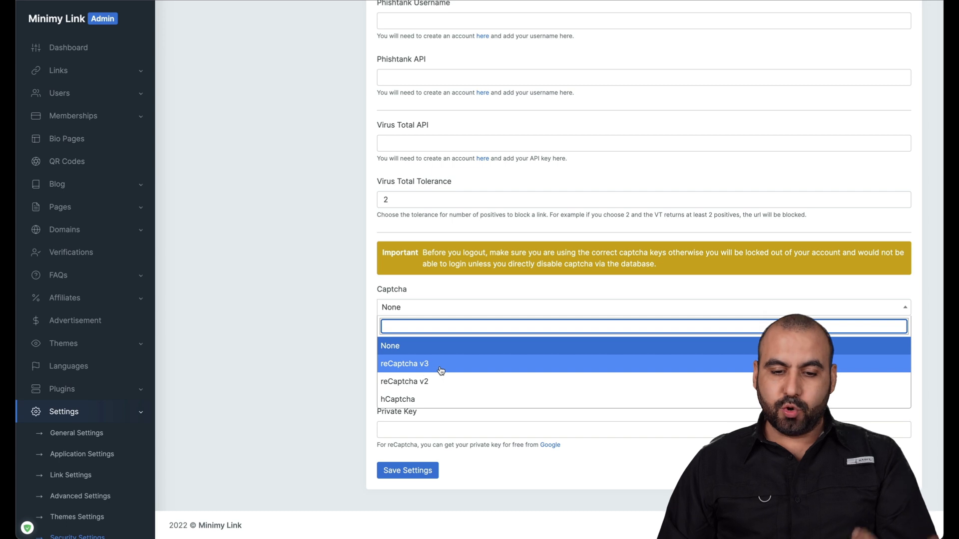
pyautogui.click(334, 336)
pyautogui.scroll(10, 335, 337)
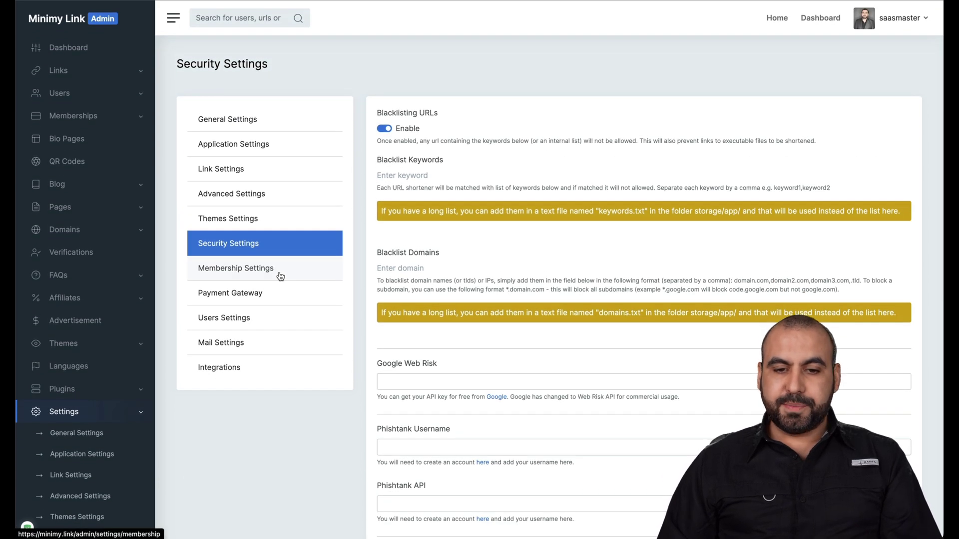
# Look over the Membership Settings, then go to the Payment Gateway settings.
pyautogui.click(280, 276)
pyautogui.scroll(-1, 474, 315)
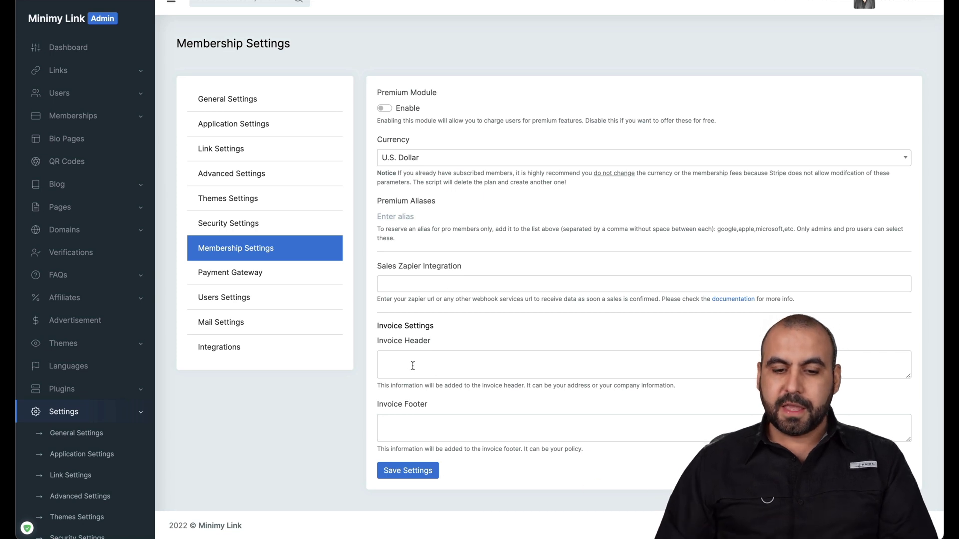
pyautogui.click(266, 281)
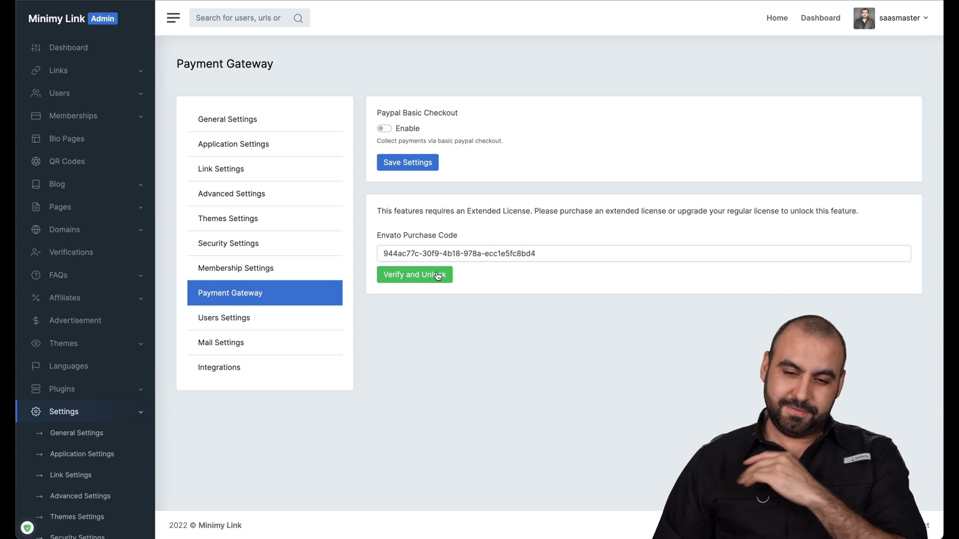
# Page through Users and Mail Settings, then view the empty Slack Integration fields.
pyautogui.click(253, 319)
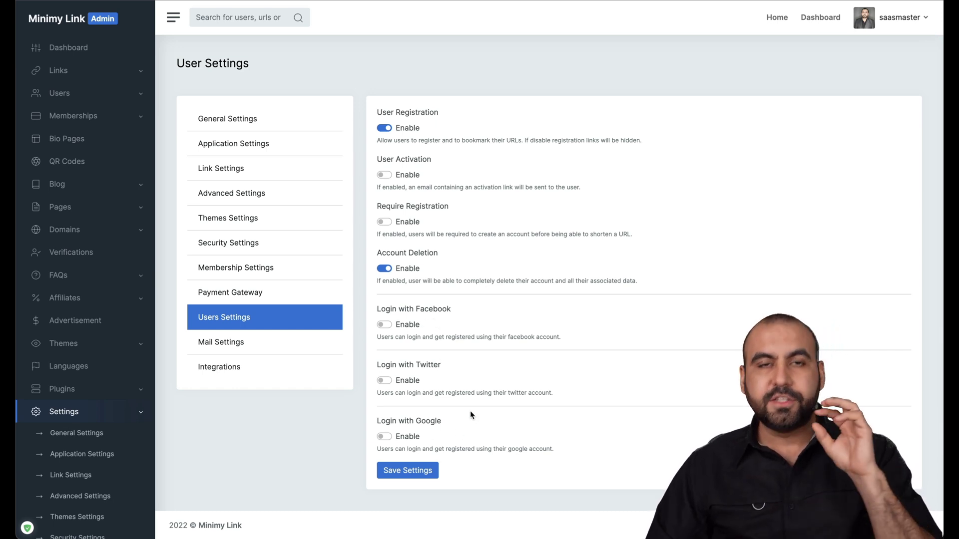
pyautogui.click(236, 340)
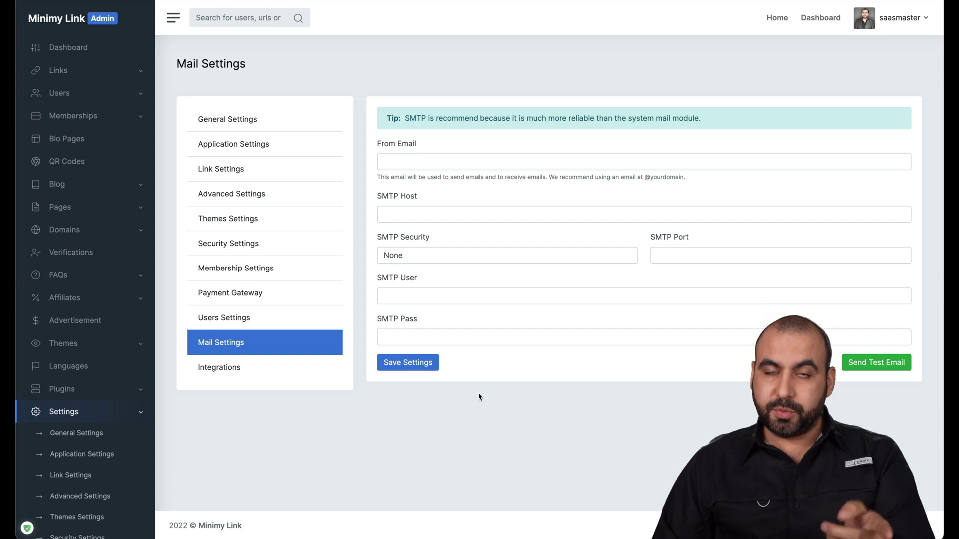
pyautogui.click(218, 372)
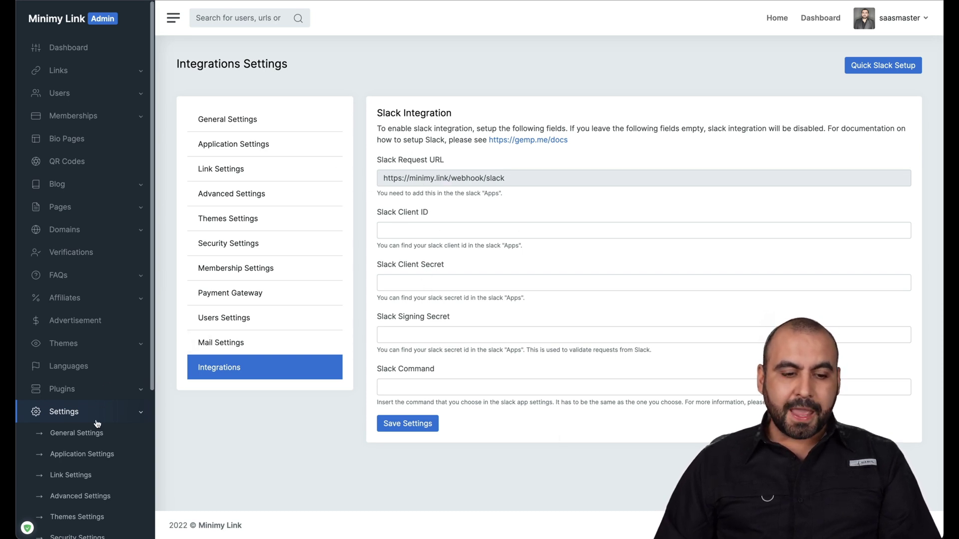
pyautogui.scroll(-4, 97, 424)
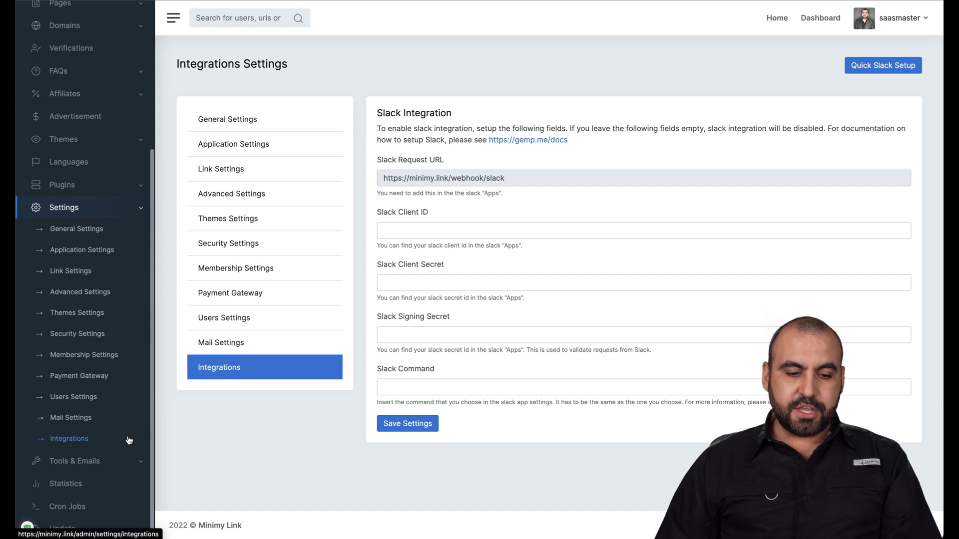
# Scroll back up the admin dashboard (0 links, 1 user) and expand the Links section.
pyautogui.scroll(4, 91, 280)
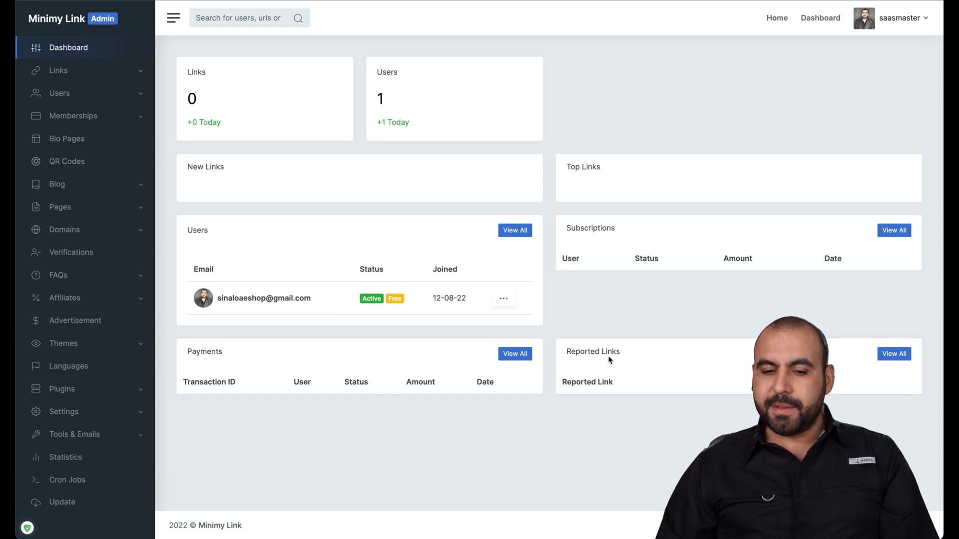
pyautogui.click(103, 74)
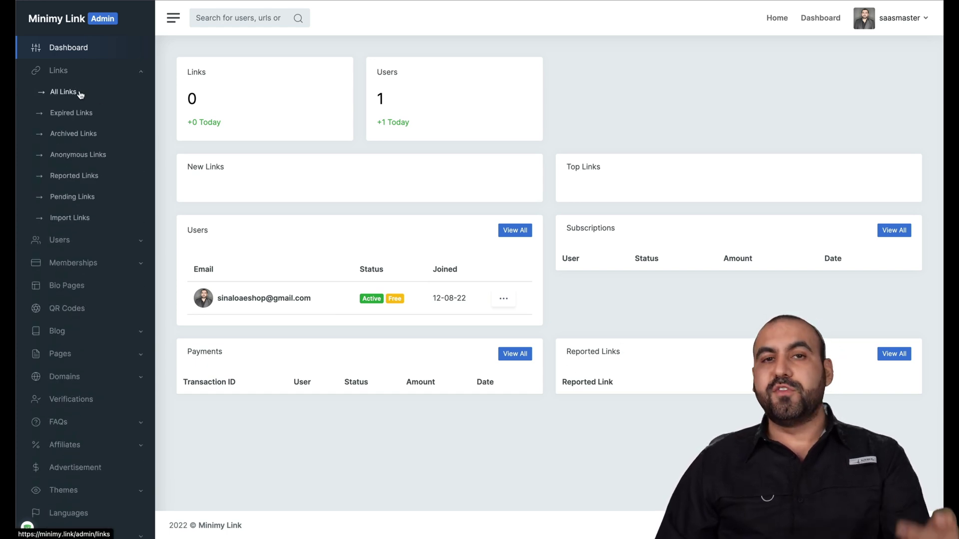
# Browse All Links with its filter, then bring up the New User form with dates preset to 2022-08-12.
pyautogui.click(64, 92)
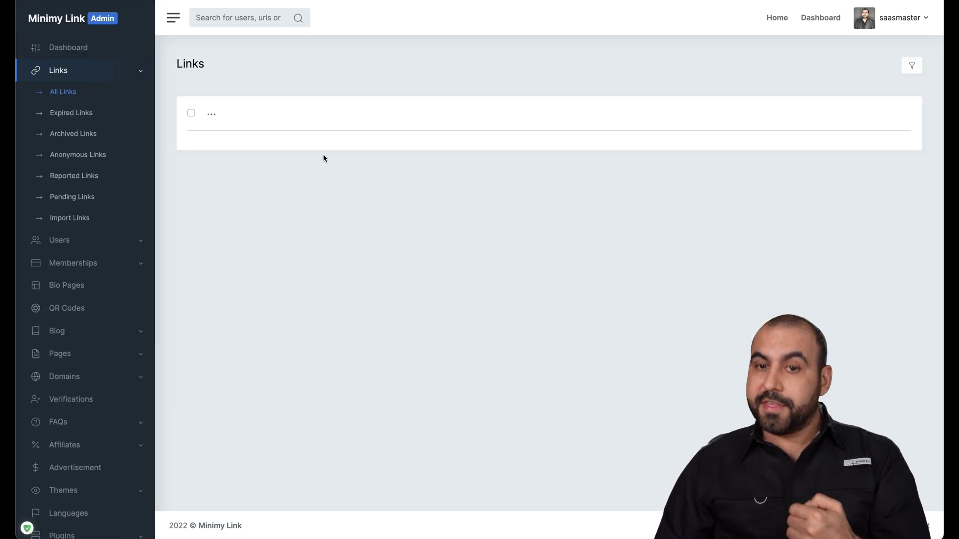
pyautogui.click(908, 71)
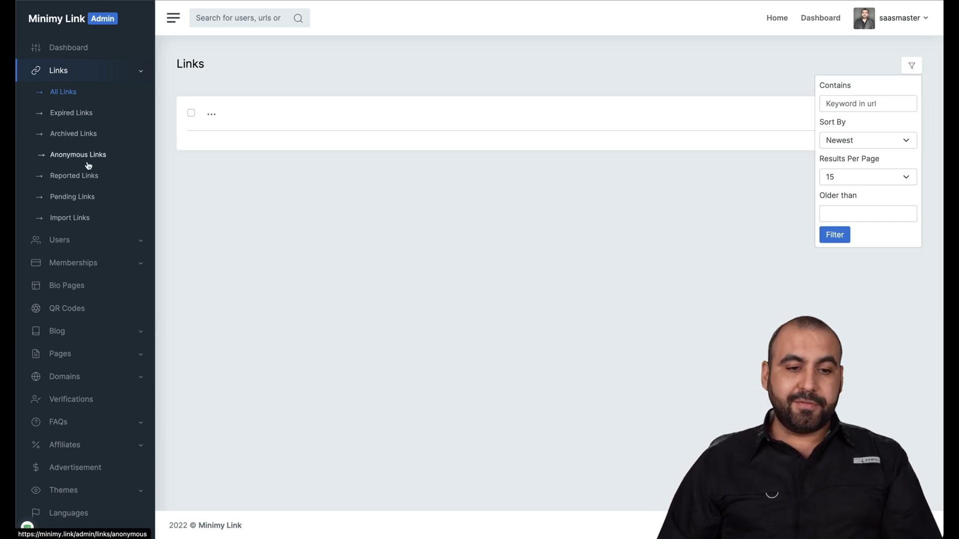
pyautogui.click(88, 241)
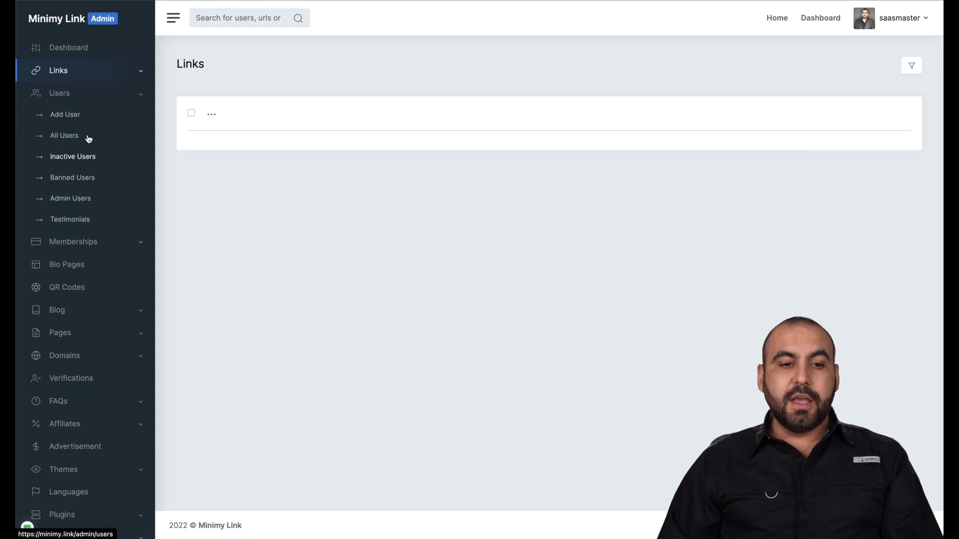
pyautogui.click(67, 118)
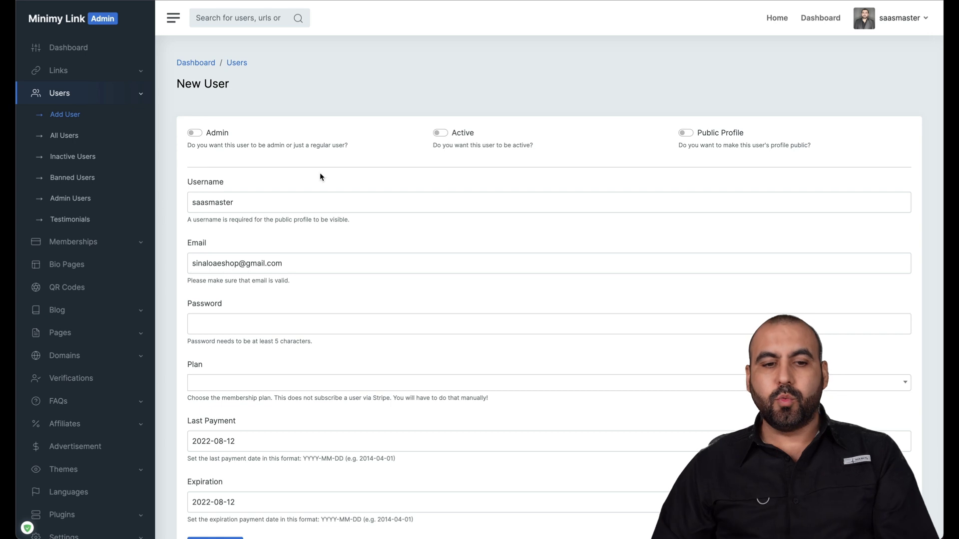
pyautogui.scroll(-2, 320, 176)
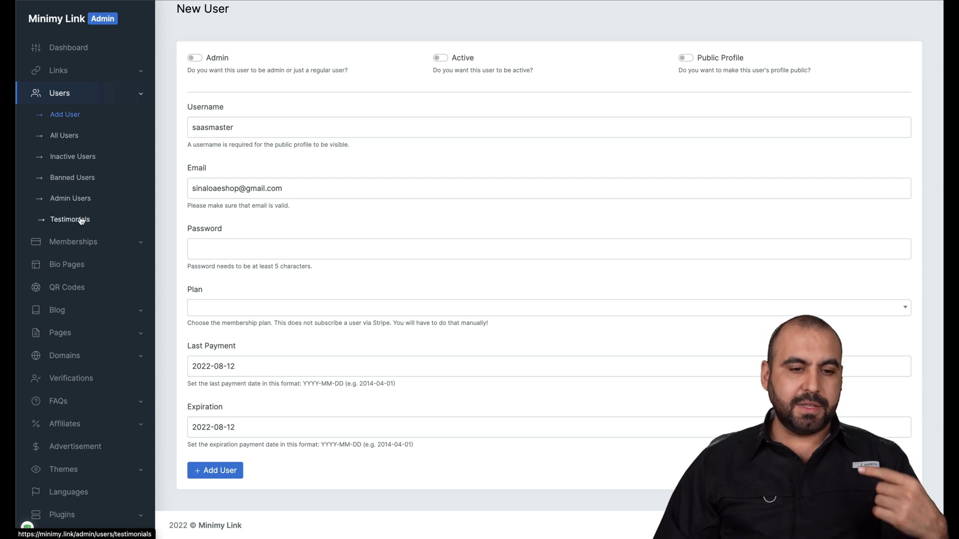
pyautogui.click(75, 243)
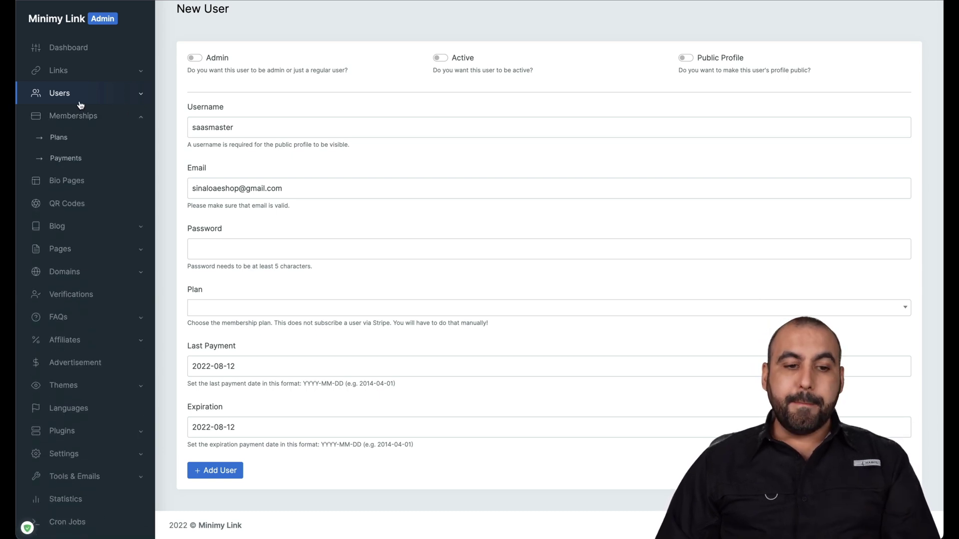
# Start a new membership plan named PRO with the amazon-pay icon.
pyautogui.click(69, 138)
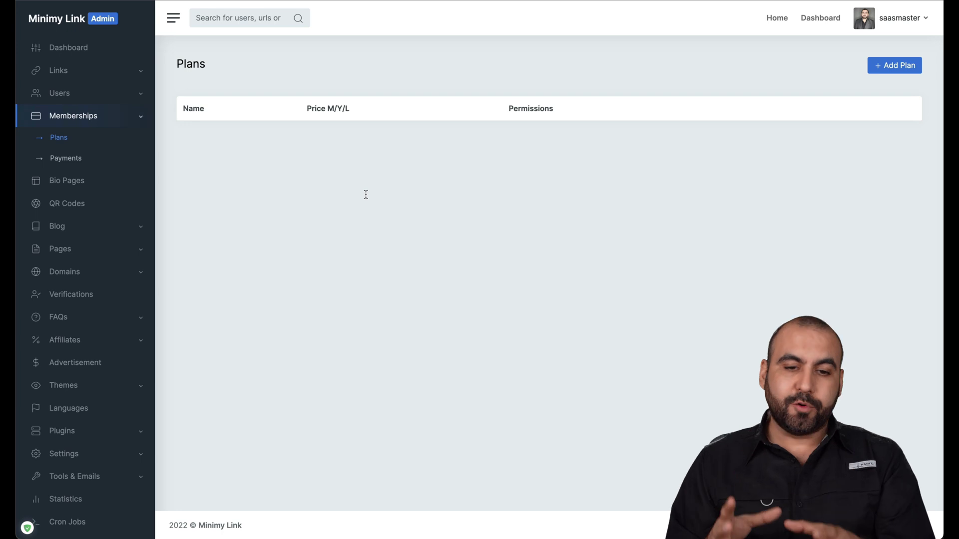
pyautogui.click(875, 65)
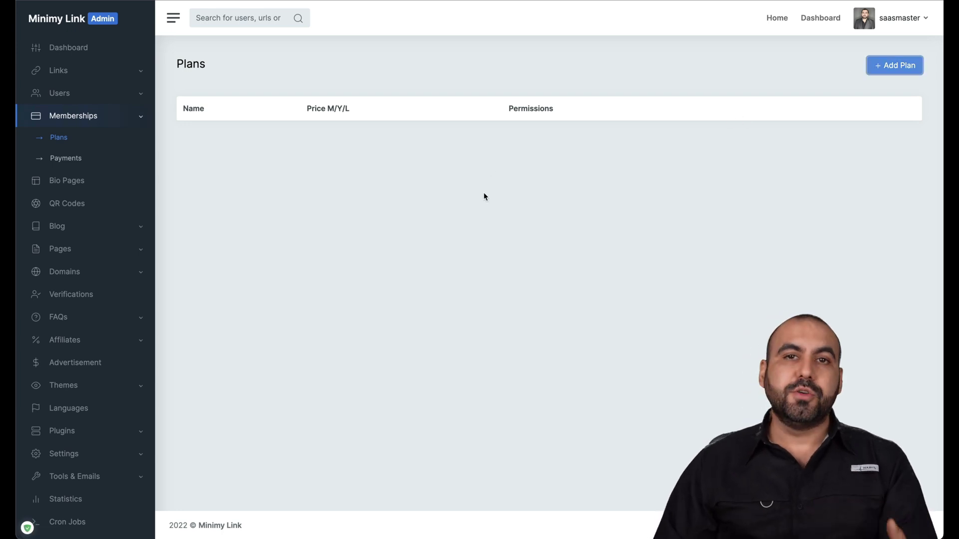
pyautogui.scroll(-3, 484, 195)
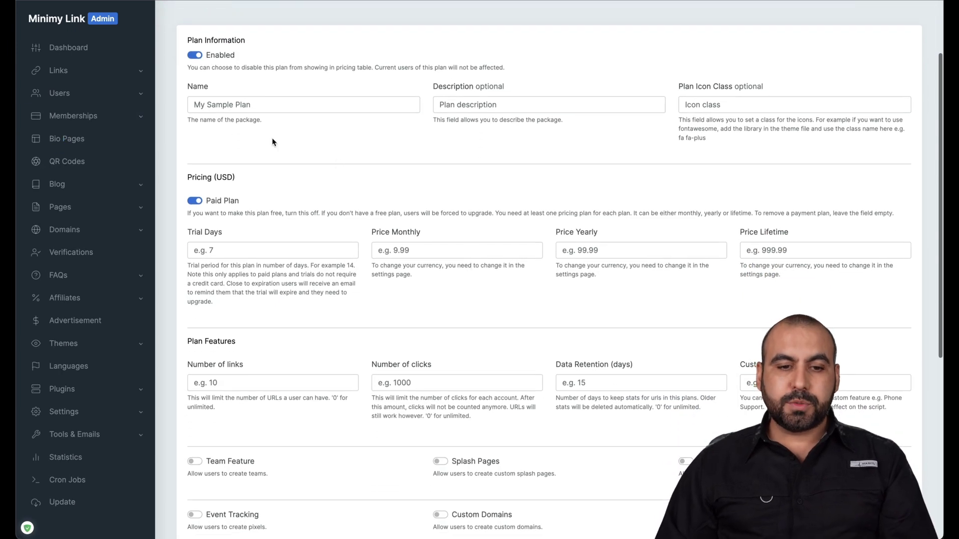
pyautogui.click(227, 105)
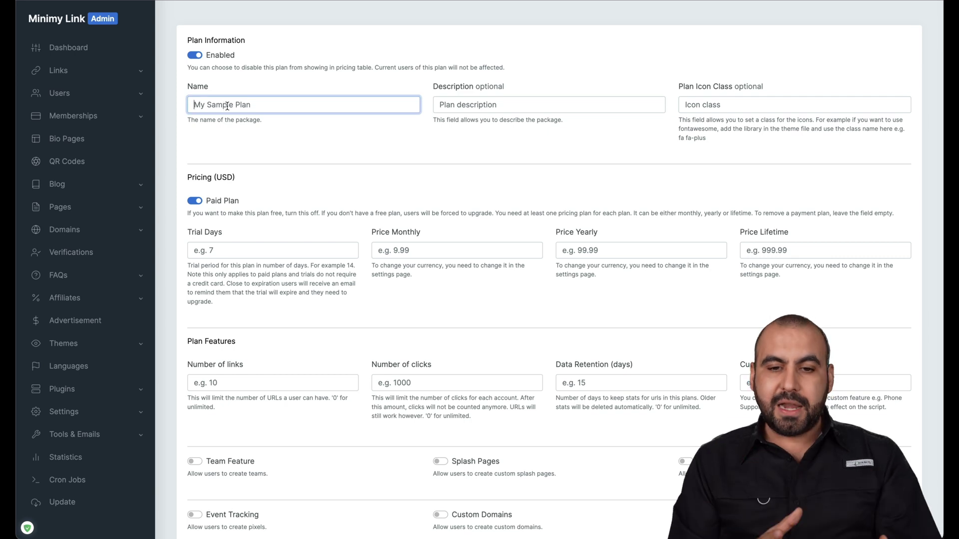
pyautogui.write('PRO')
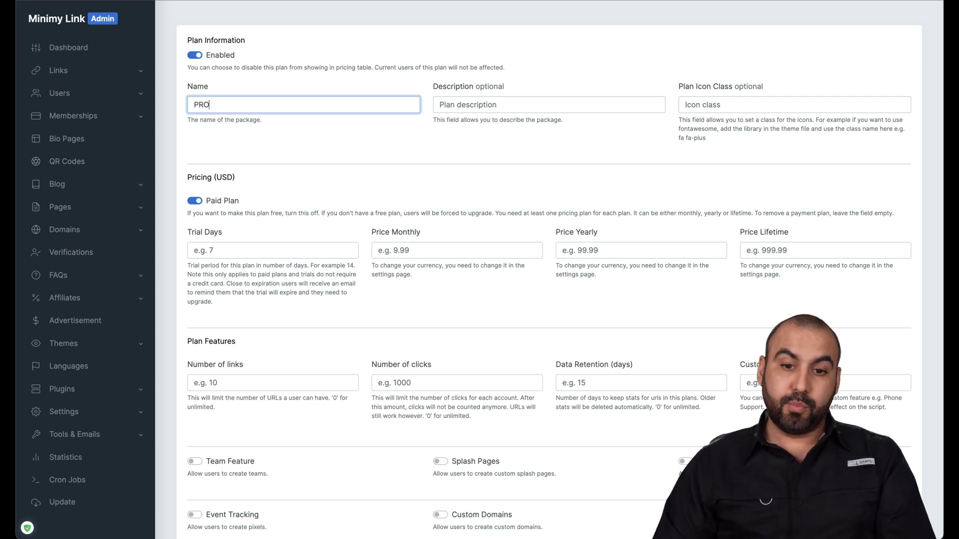
pyautogui.click(499, 108)
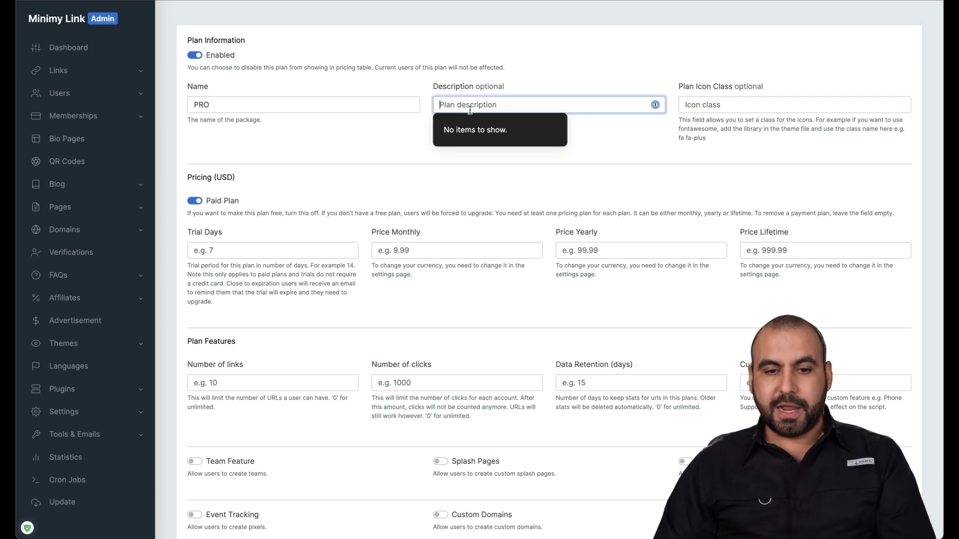
pyautogui.click(717, 111)
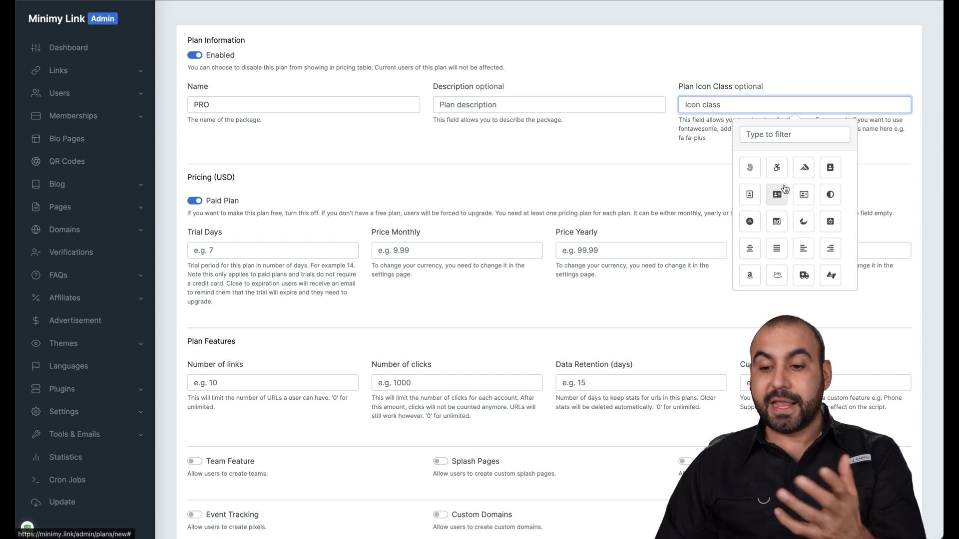
pyautogui.click(777, 276)
# Give the PRO plan a 7-day trial, 10.99 monthly and 109.00 yearly price.
pyautogui.scroll(-5, 633, 255)
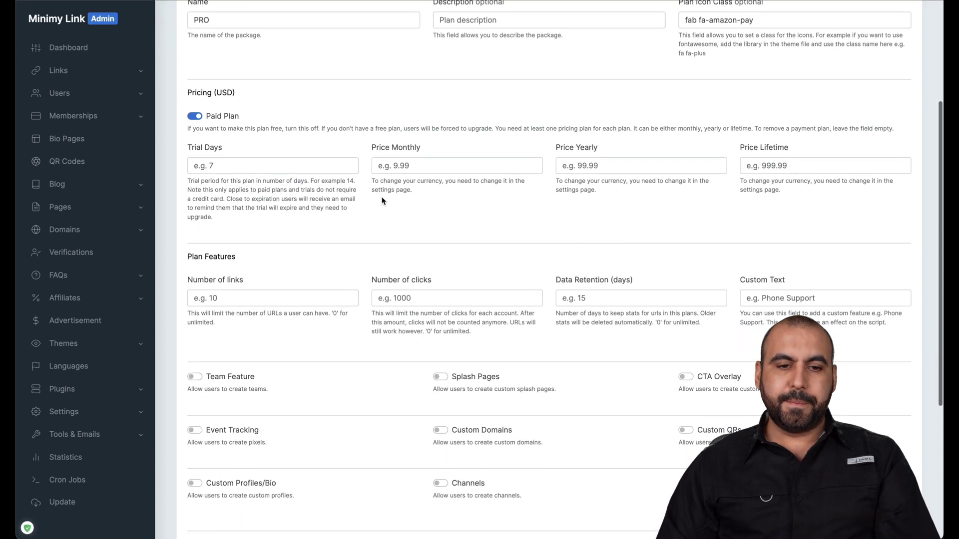
pyautogui.click(219, 166)
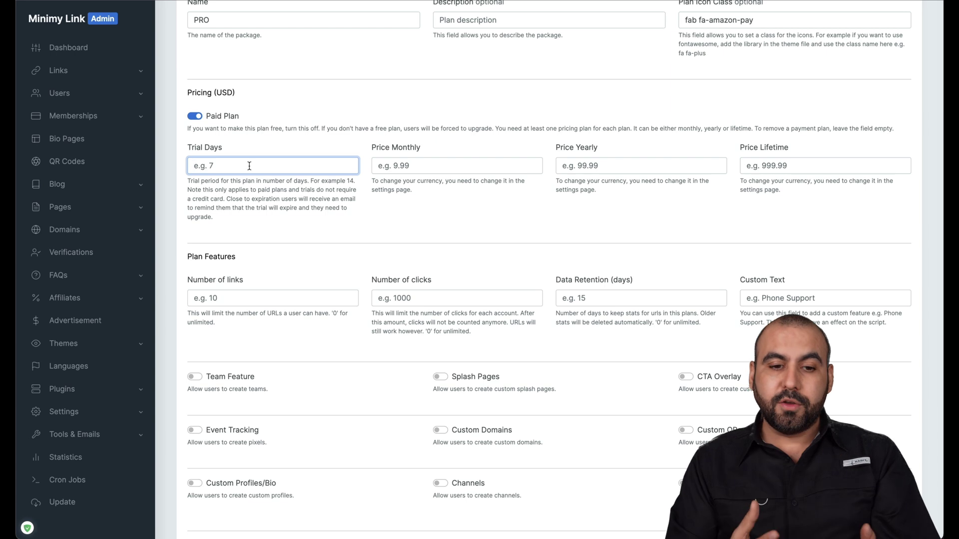
pyautogui.write('7')
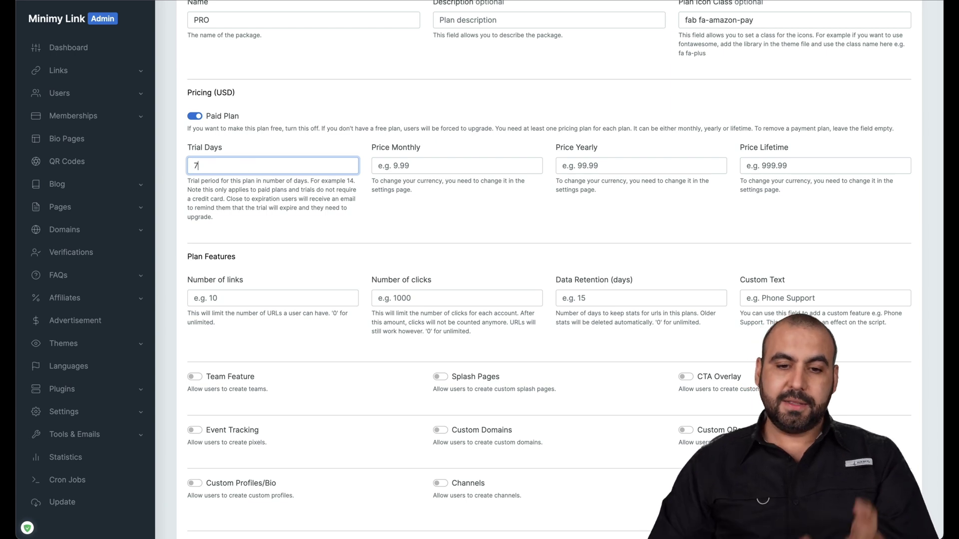
pyautogui.click(422, 163)
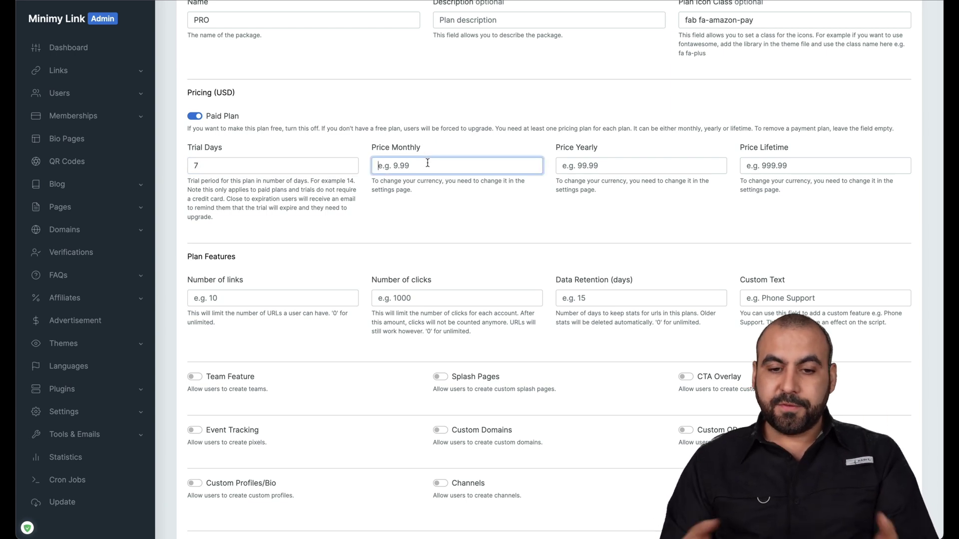
pyautogui.write('10.99')
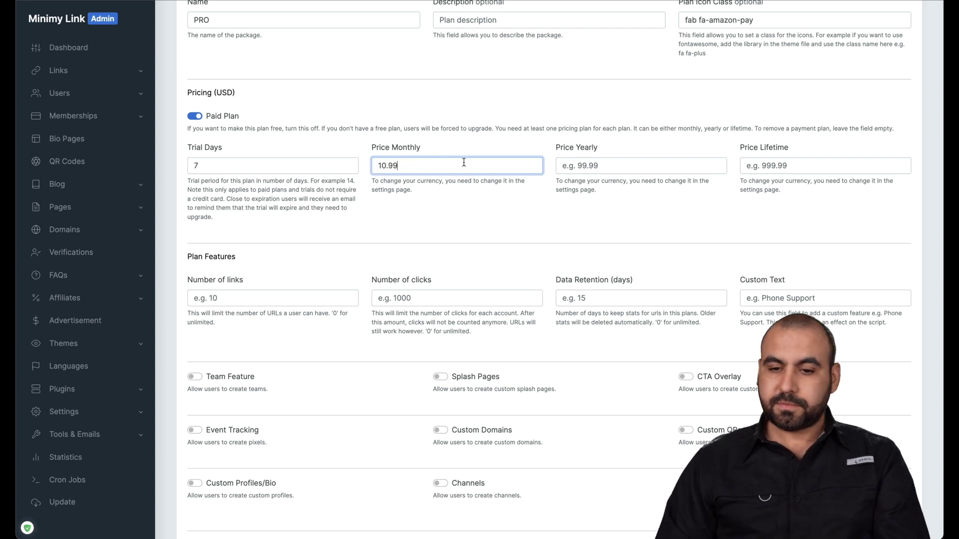
pyautogui.click(587, 160)
pyautogui.write('109.00')
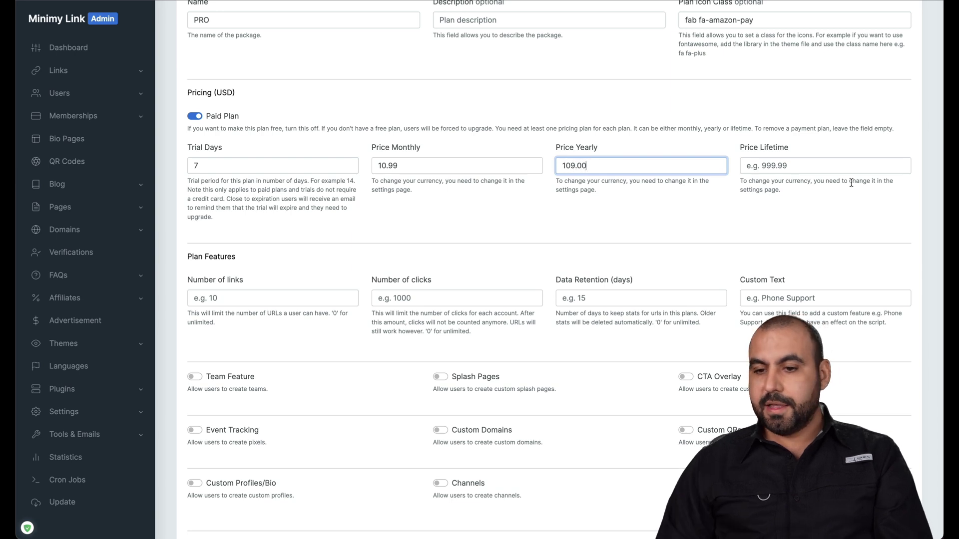
pyautogui.press('Tab')
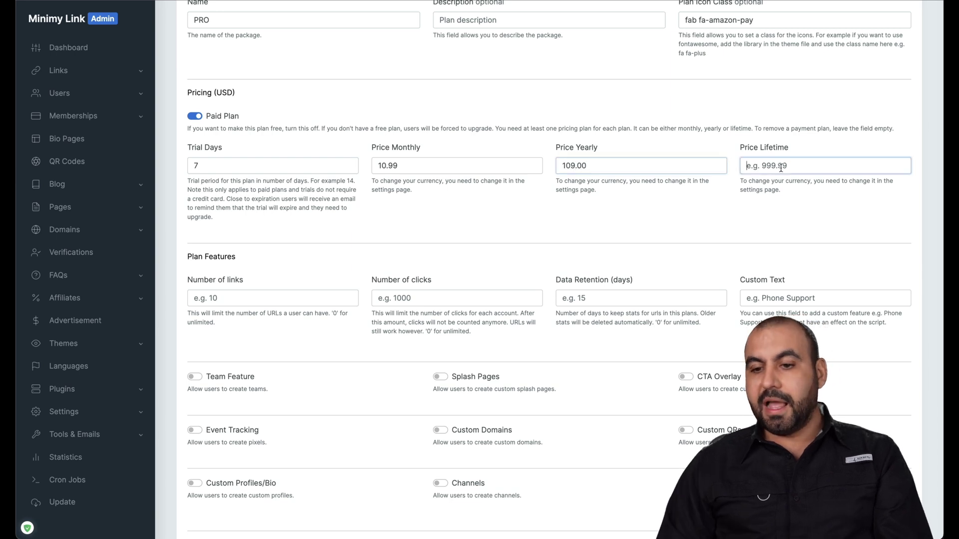
# Leave the lifetime price blank and set links 0, clicks 0 and data retention 365 days.
pyautogui.click(714, 216)
pyautogui.scroll(-3, 713, 216)
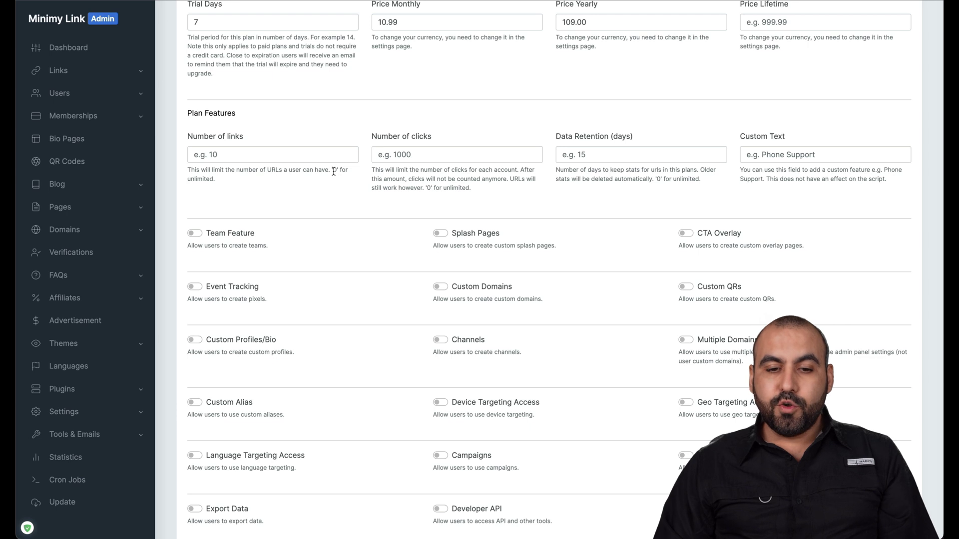
pyautogui.click(315, 156)
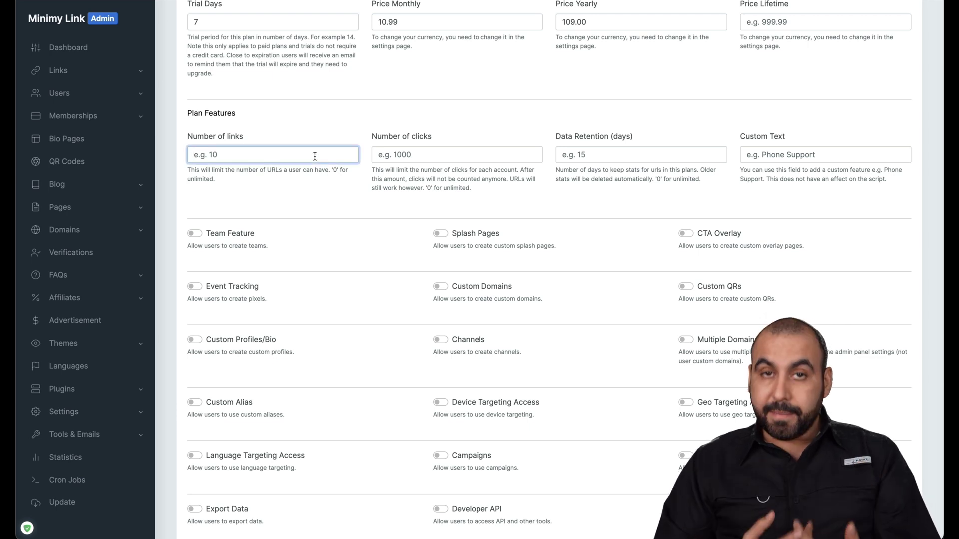
pyautogui.write('0')
pyautogui.click(435, 159)
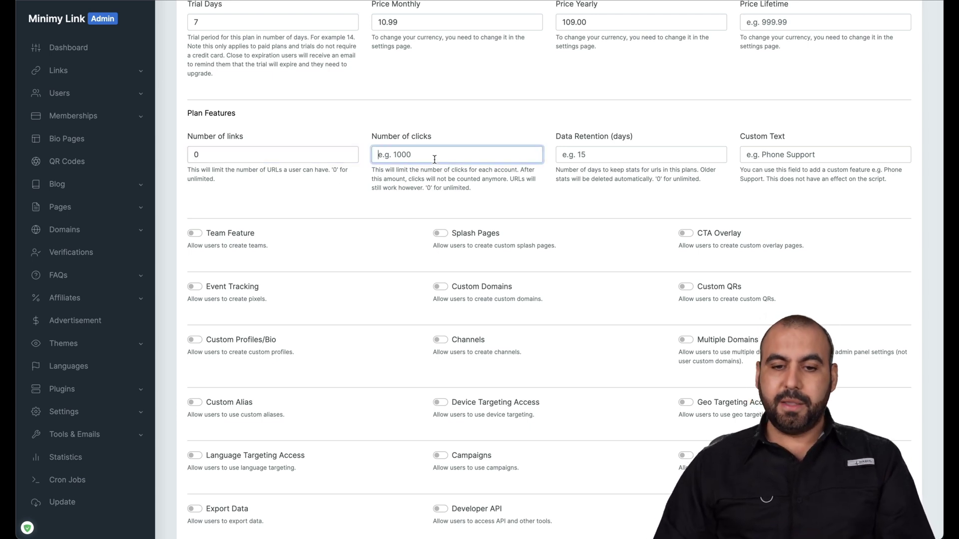
pyautogui.write('0')
pyautogui.click(596, 156)
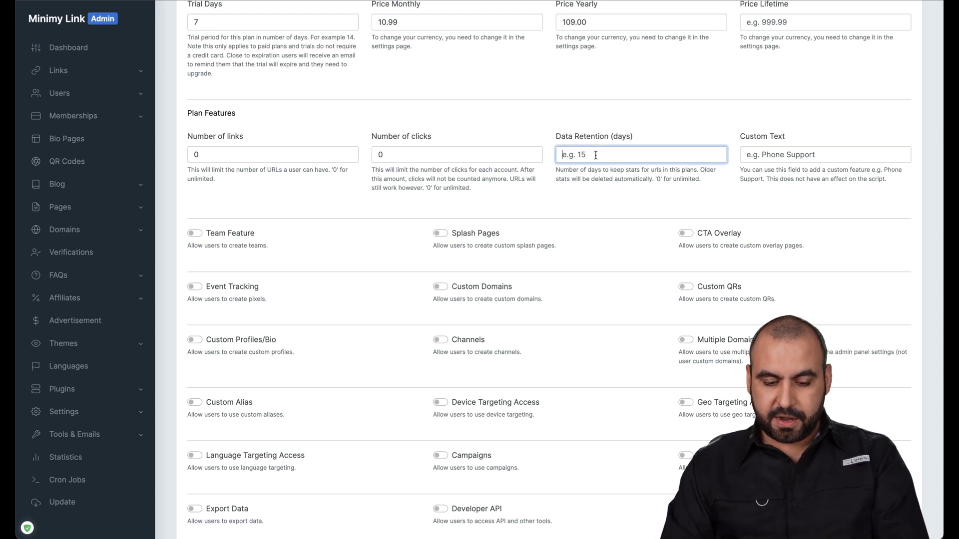
pyautogui.write('365')
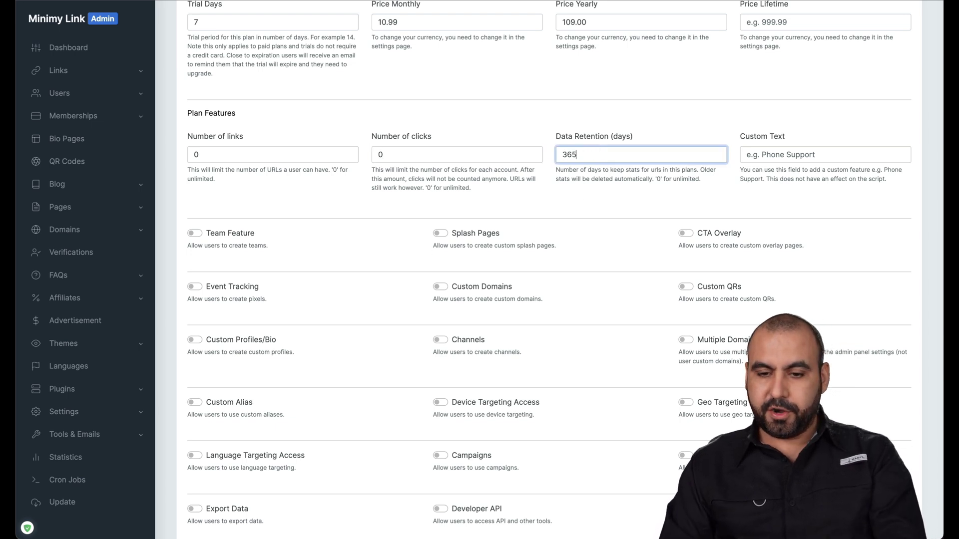
# Enable Custom Domains with a limit of 10 and save the PRO plan.
pyautogui.click(807, 156)
pyautogui.scroll(-2, 552, 229)
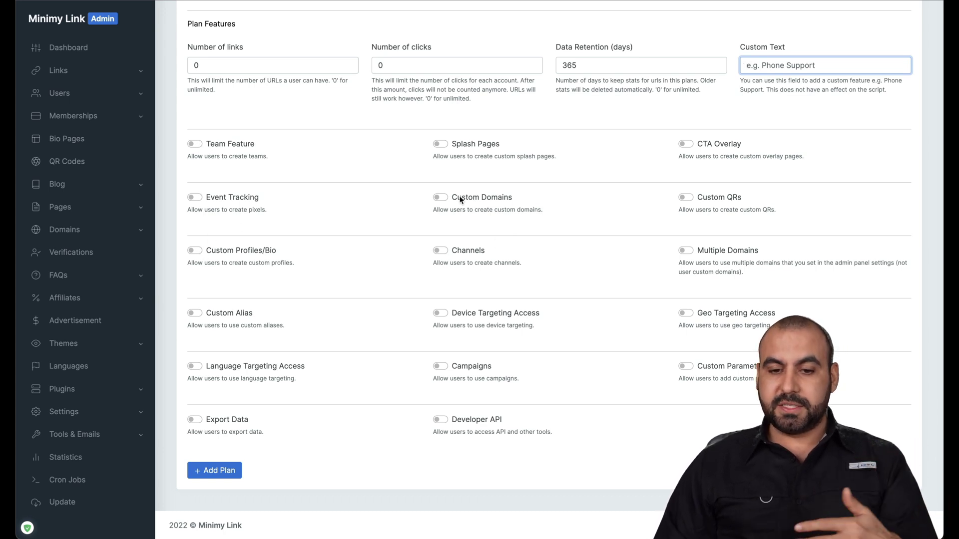
pyautogui.click(440, 197)
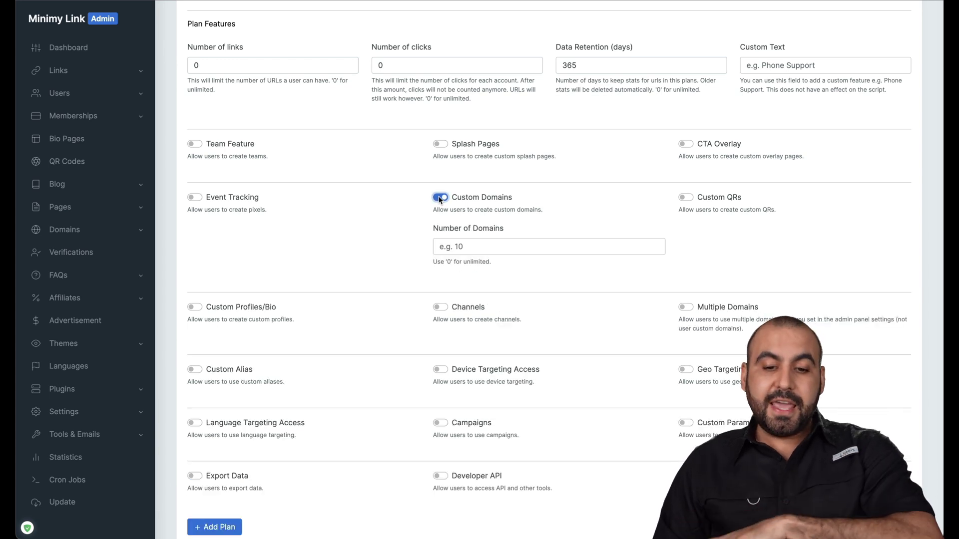
pyautogui.click(497, 248)
pyautogui.write('10')
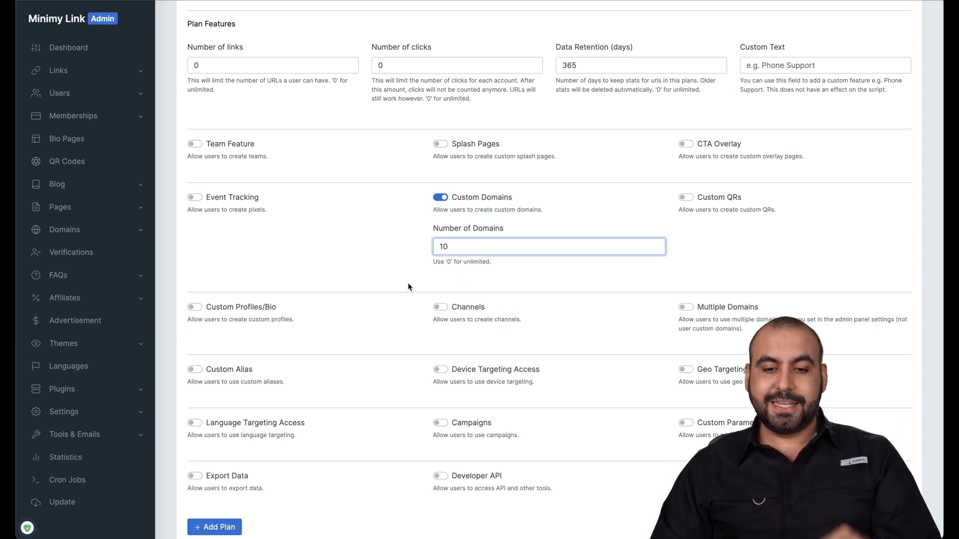
pyautogui.click(408, 285)
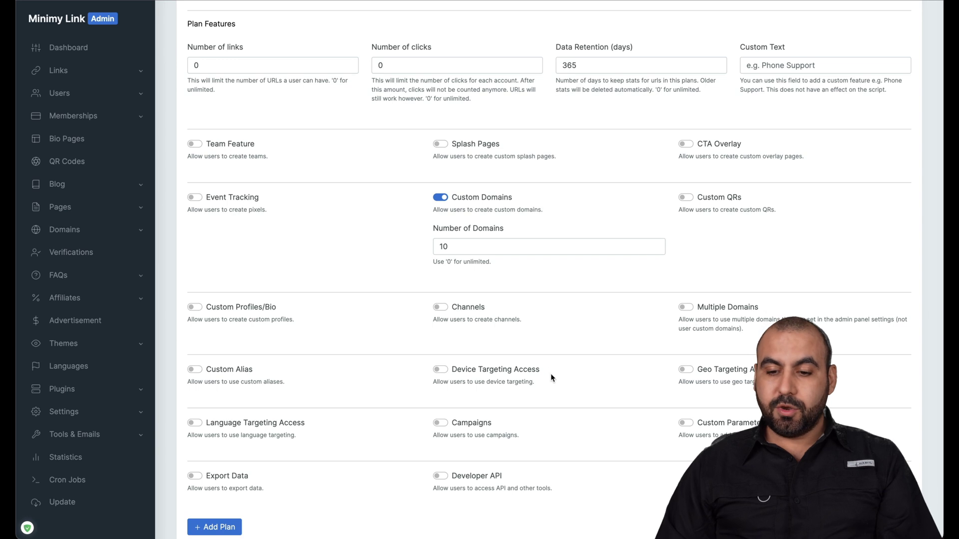
pyautogui.scroll(-2, 552, 378)
pyautogui.click(232, 470)
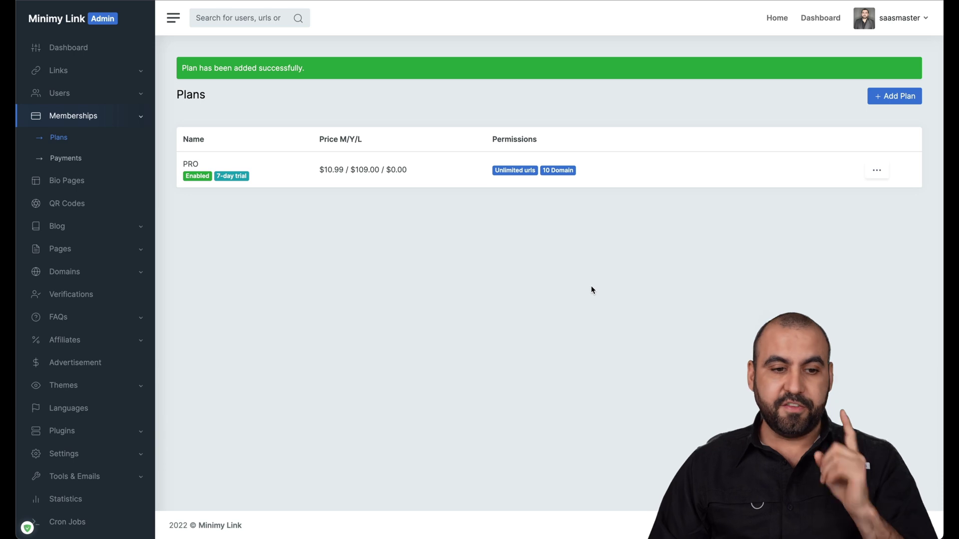
pyautogui.click(83, 186)
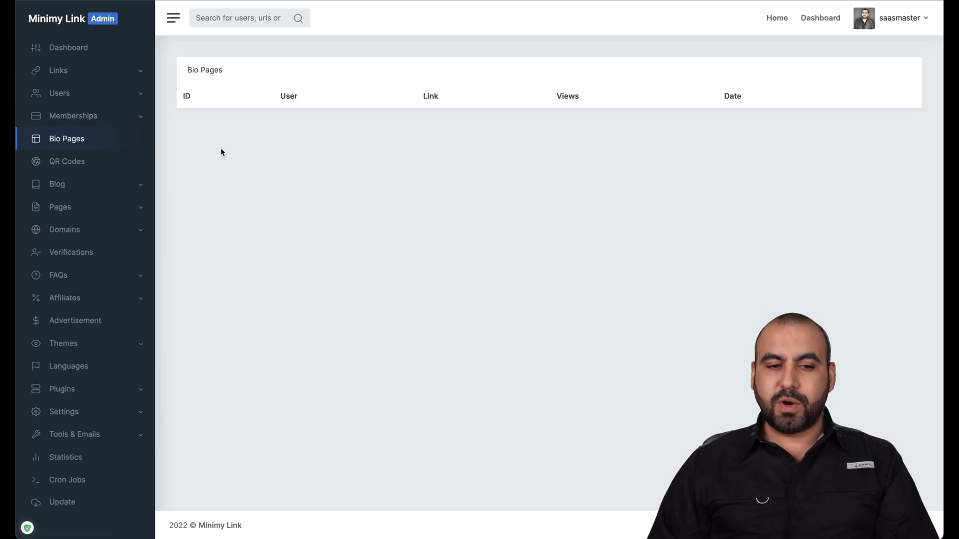
# Visit QR Codes, a new blog post form, a new page form, and the empty Pages list.
pyautogui.click(76, 164)
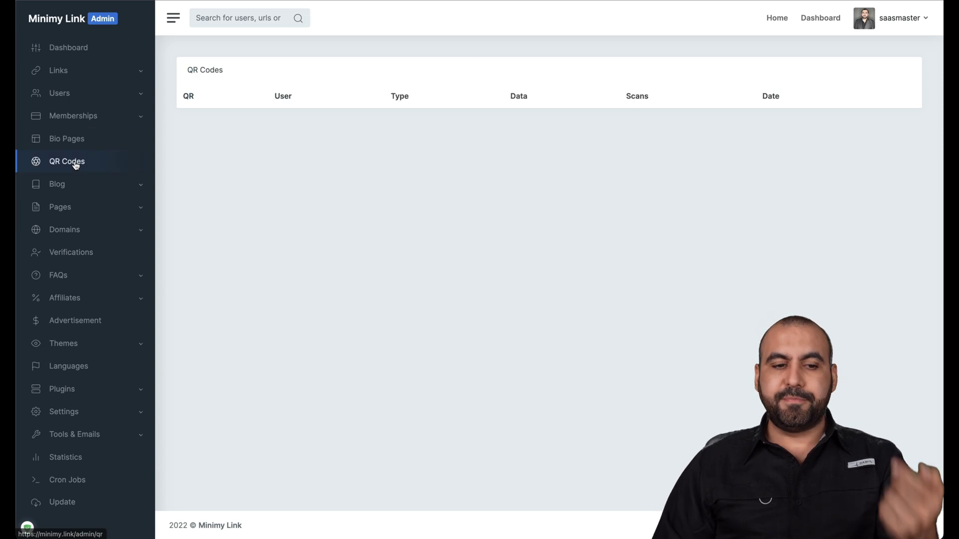
pyautogui.click(92, 187)
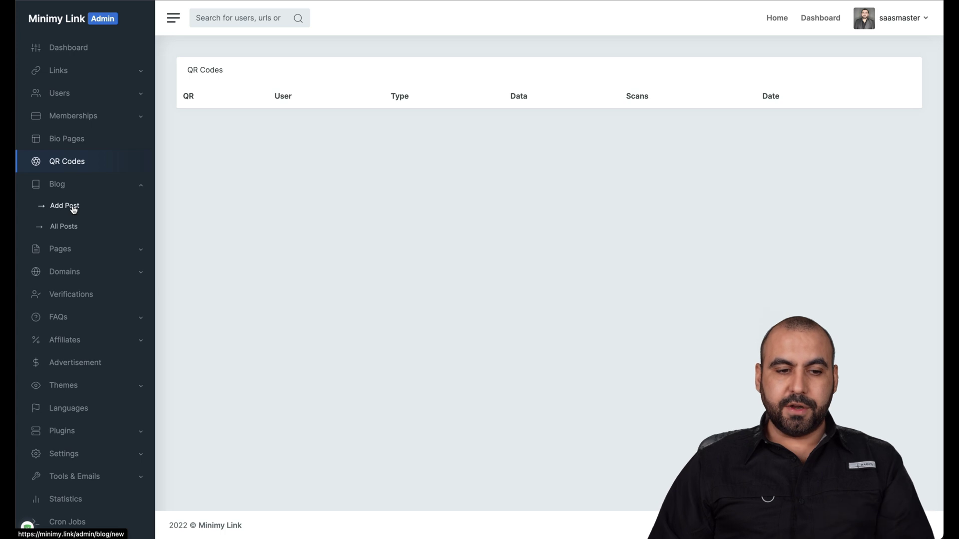
pyautogui.click(73, 209)
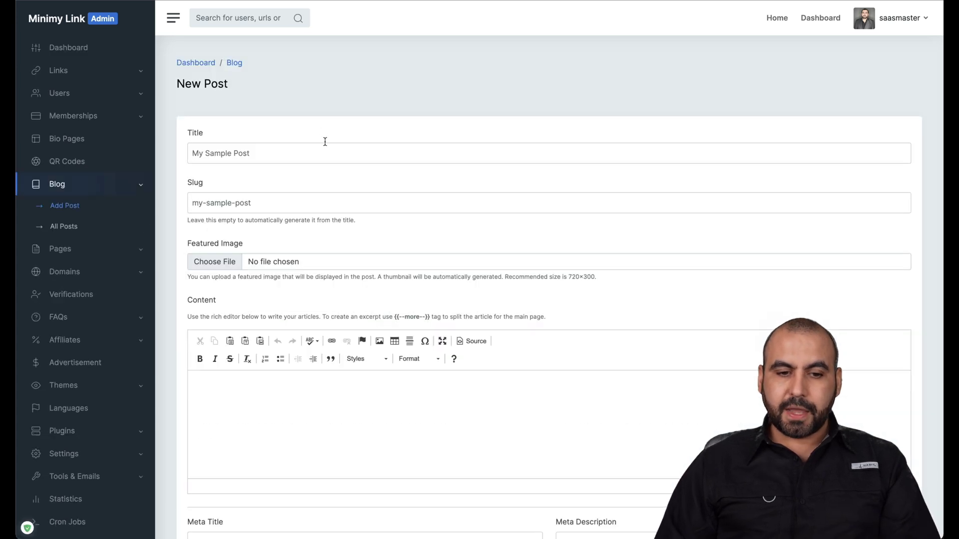
pyautogui.click(95, 249)
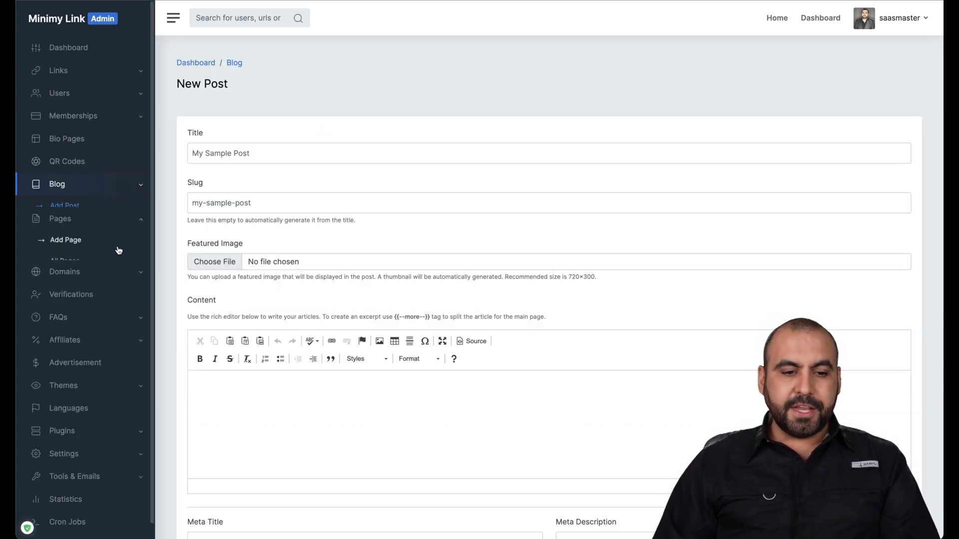
pyautogui.click(74, 230)
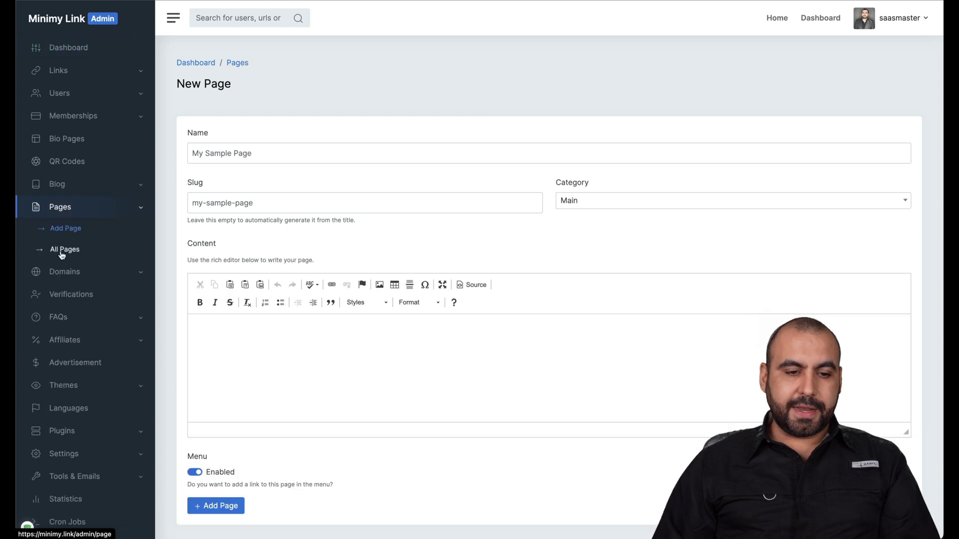
pyautogui.click(71, 252)
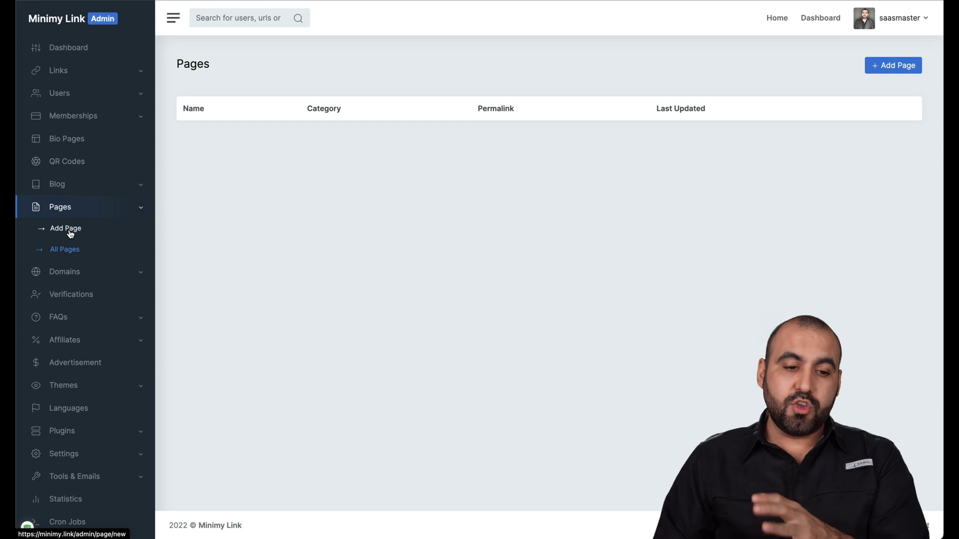
pyautogui.click(79, 272)
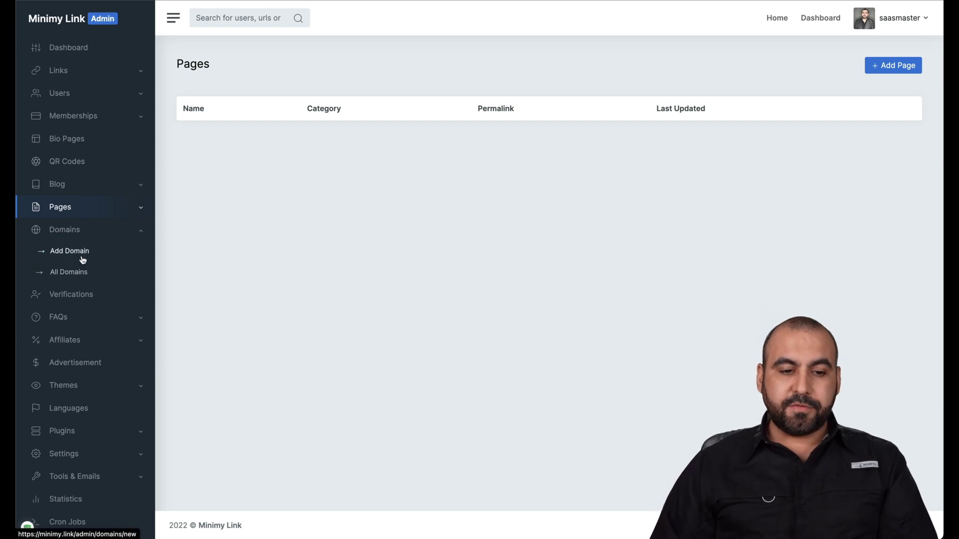
# View the Add Domain form, Verifications, the FAQ and Affiliate menus, and the empty Advertisement list.
pyautogui.click(81, 258)
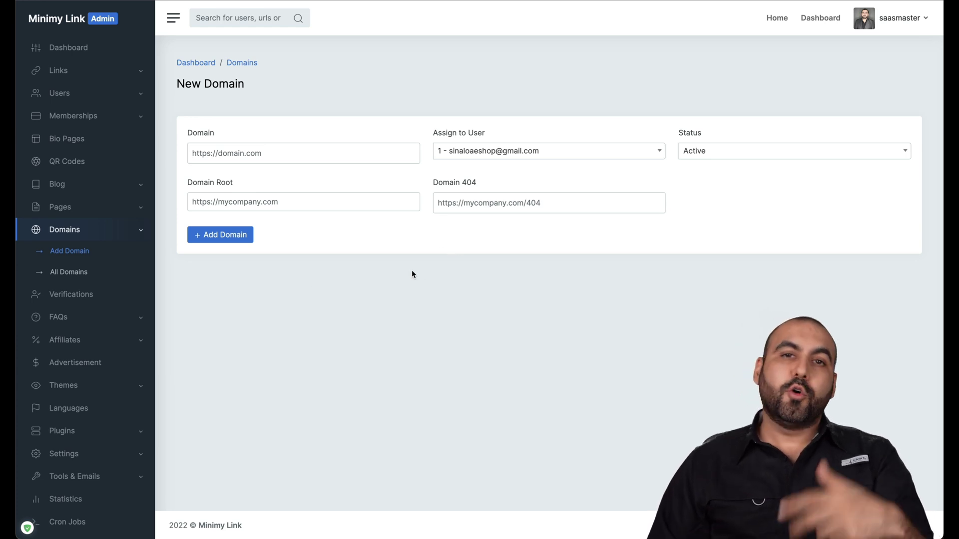
pyautogui.click(83, 296)
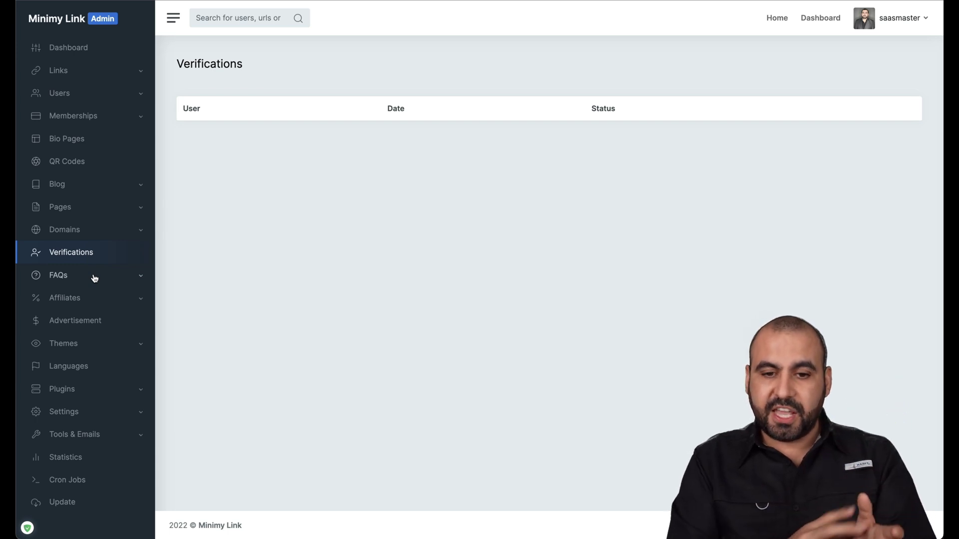
pyautogui.click(113, 276)
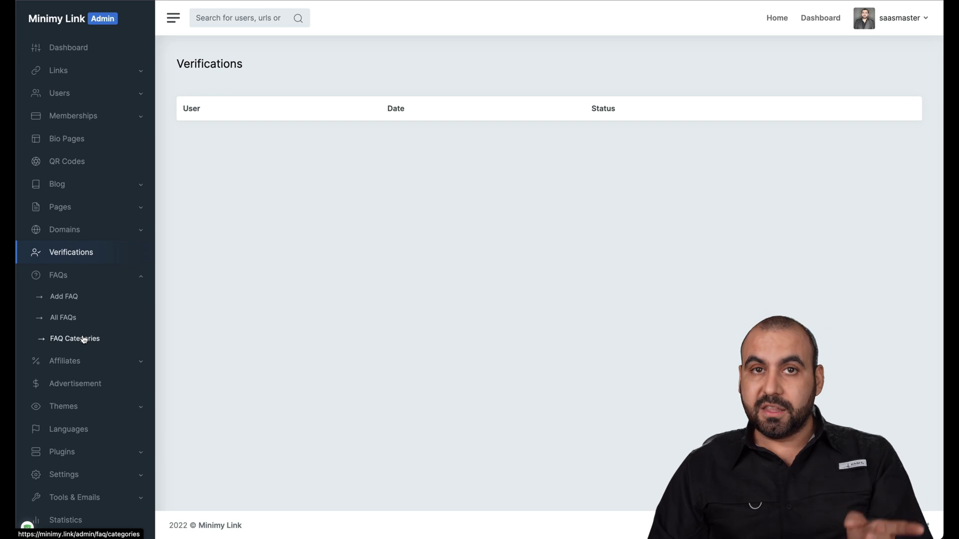
pyautogui.scroll(-2, 90, 332)
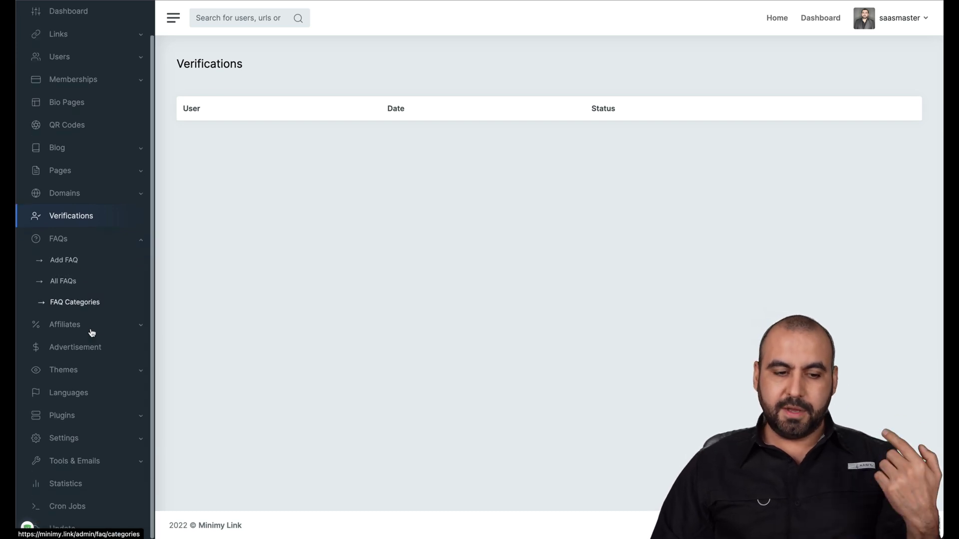
pyautogui.click(92, 327)
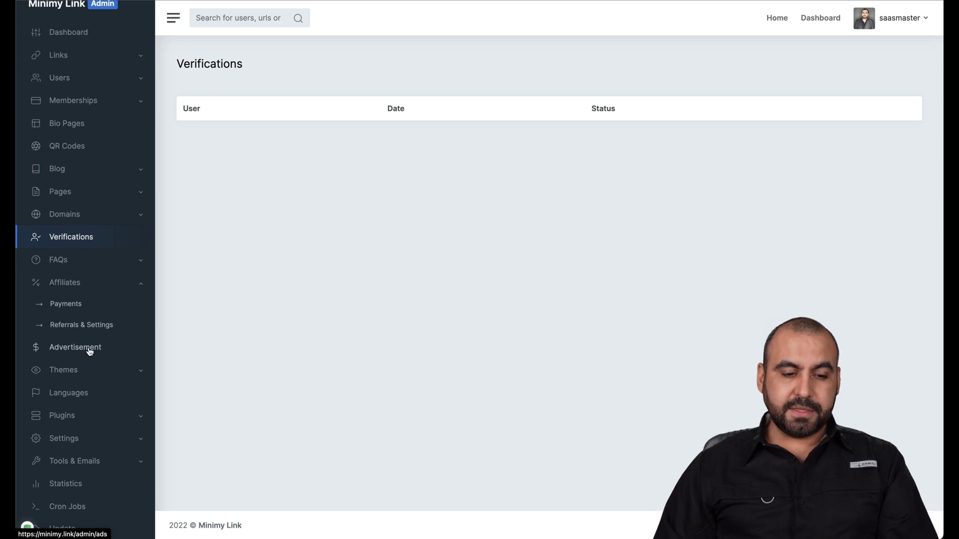
pyautogui.click(89, 352)
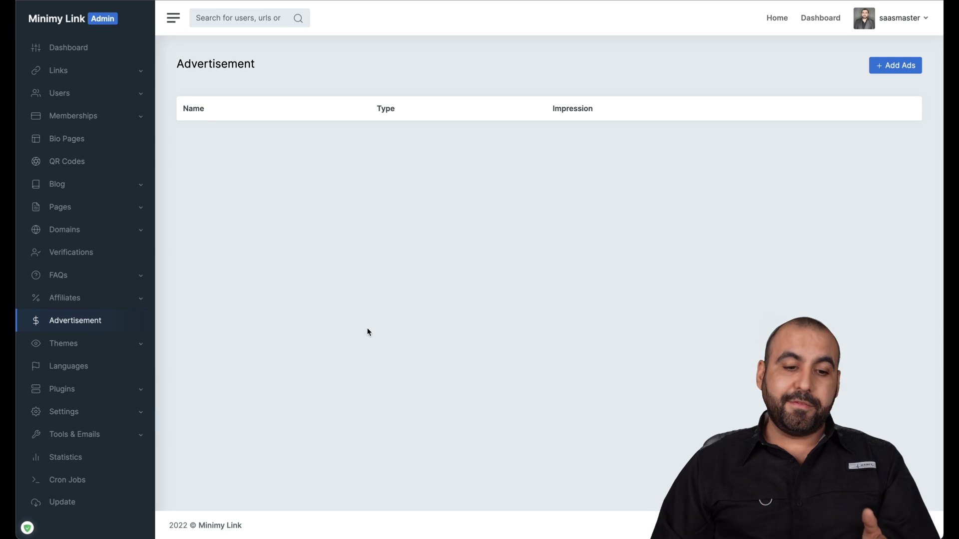
pyautogui.click(81, 350)
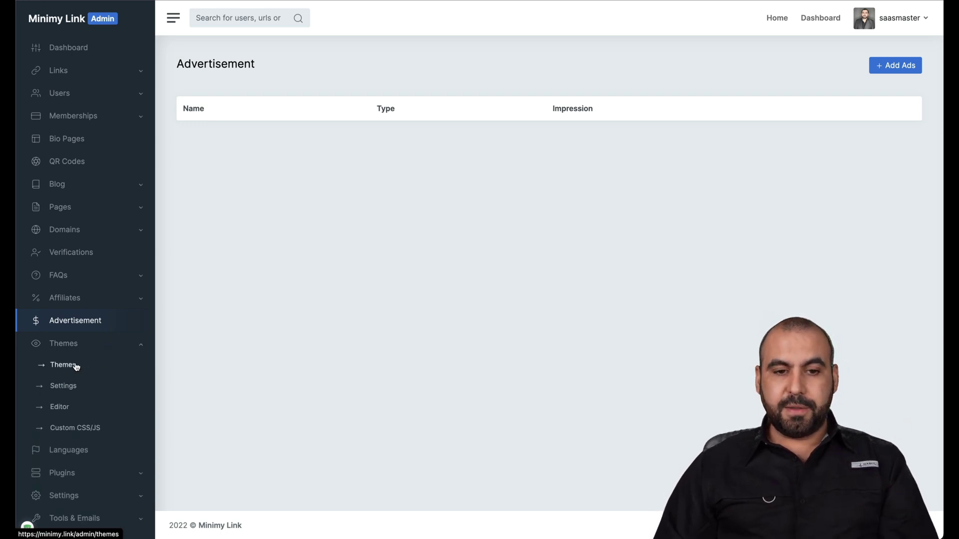
# Review the Gem Theme and its settings form, then go to the empty Languages page.
pyautogui.click(76, 366)
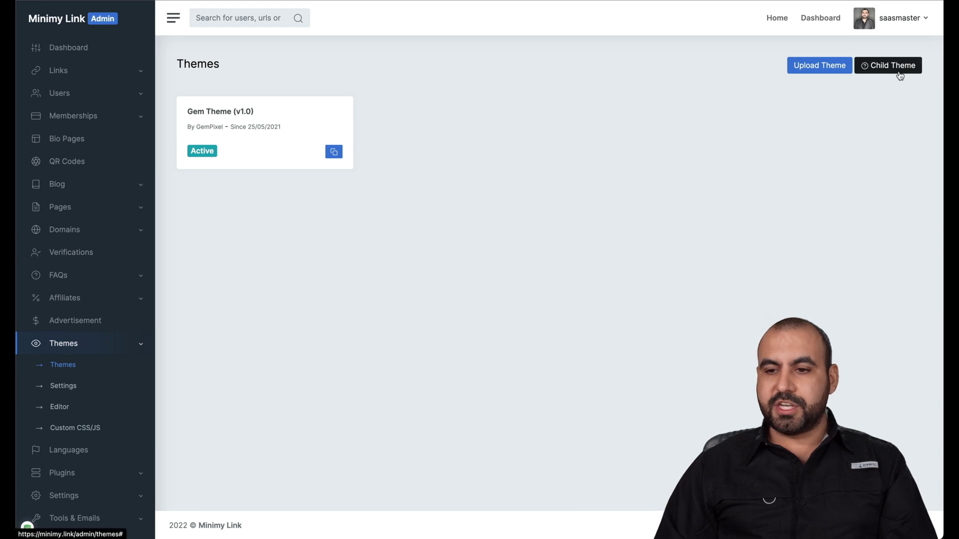
pyautogui.click(79, 389)
pyautogui.scroll(-2, 456, 343)
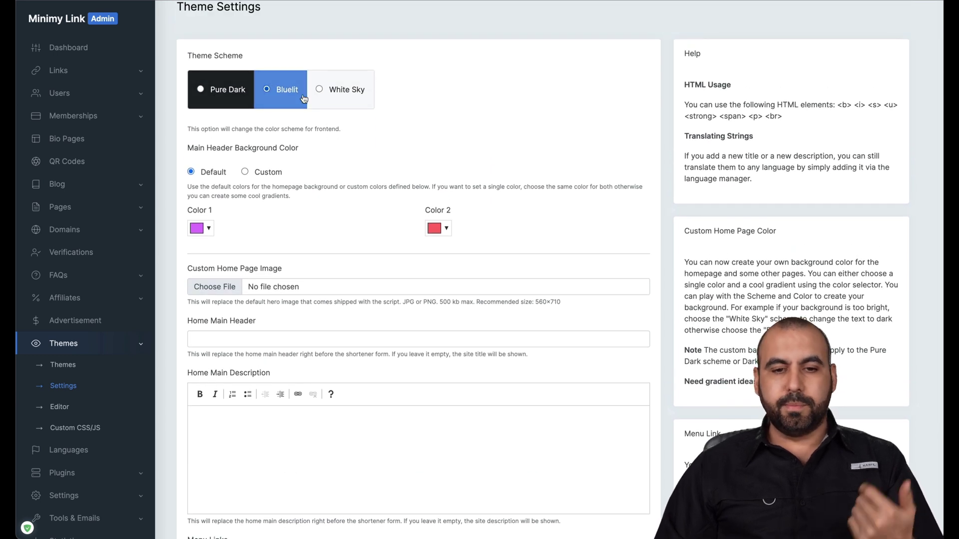
pyautogui.scroll(-4, 326, 242)
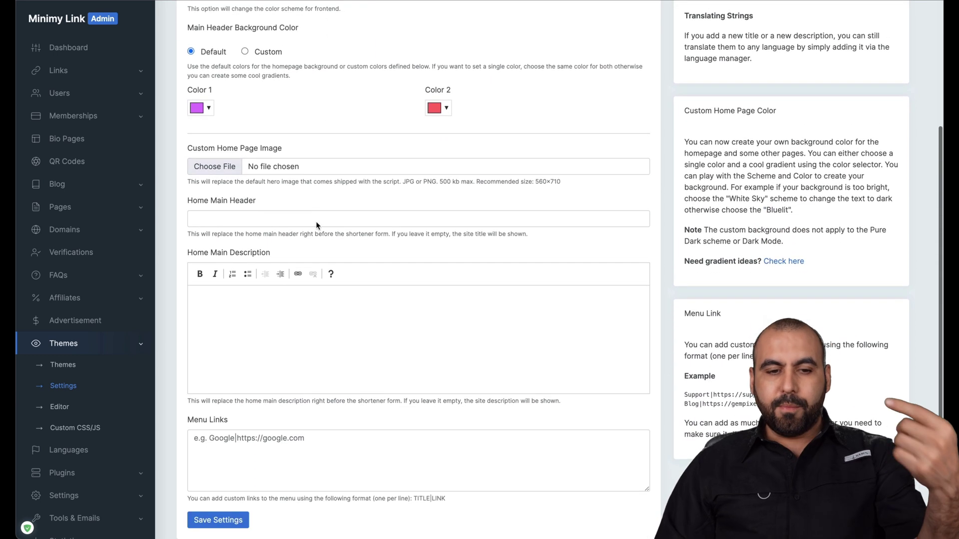
pyautogui.click(290, 251)
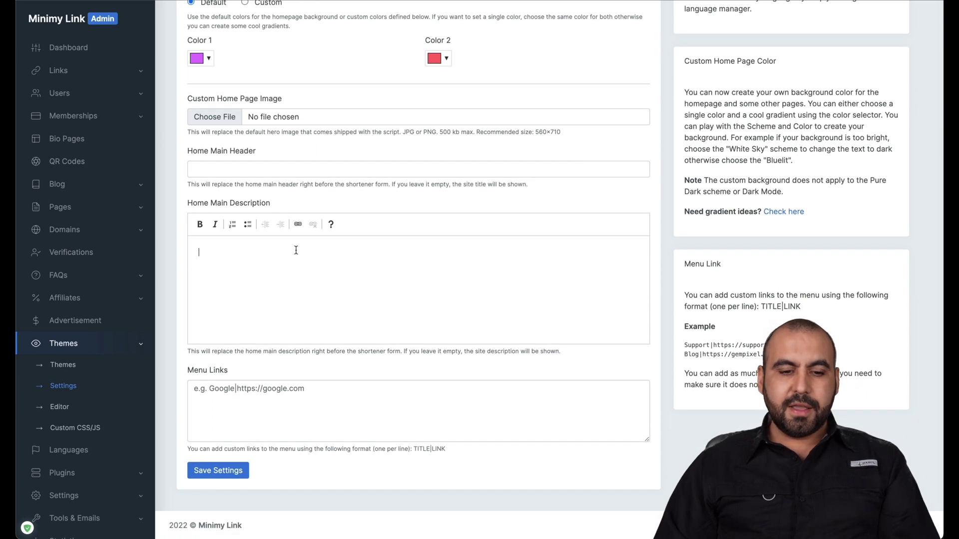
pyautogui.click(277, 411)
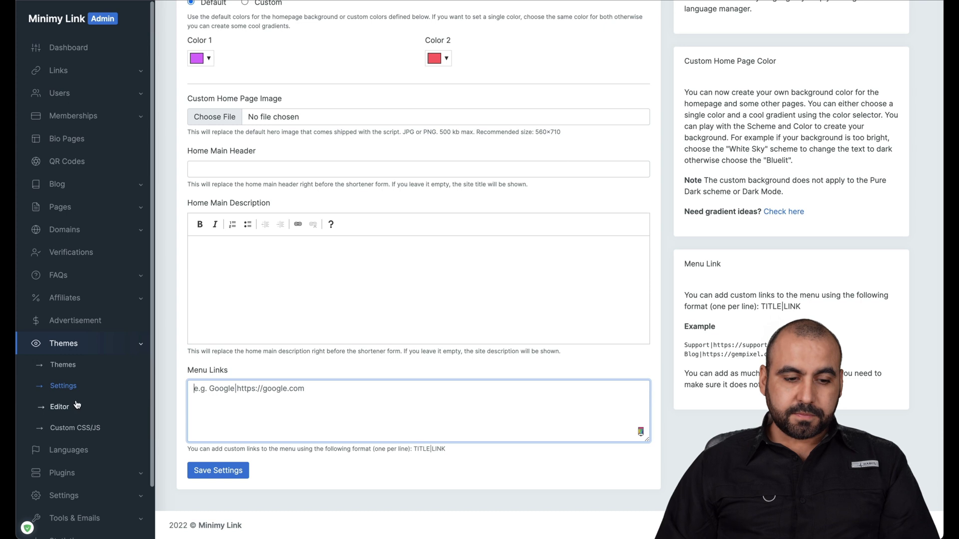
pyautogui.scroll(-1, 90, 437)
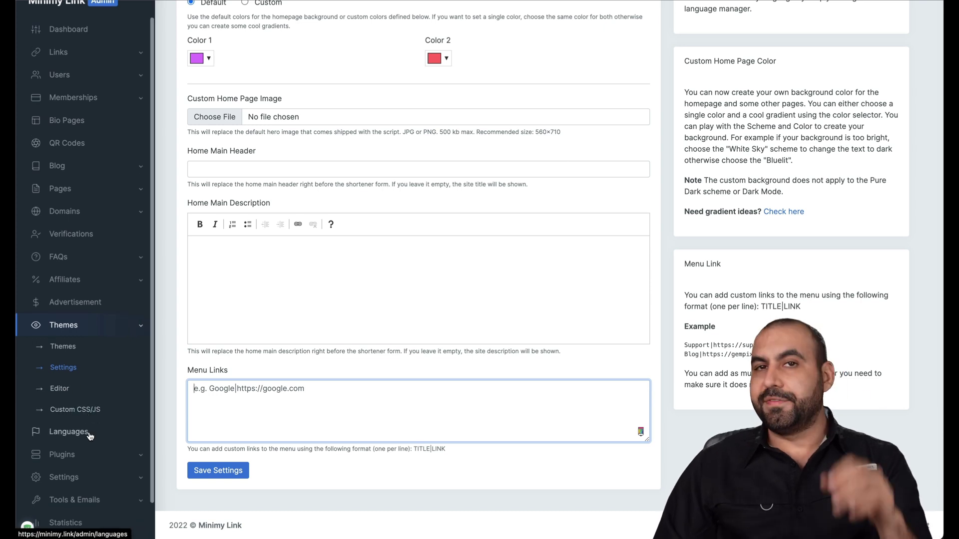
pyautogui.click(90, 432)
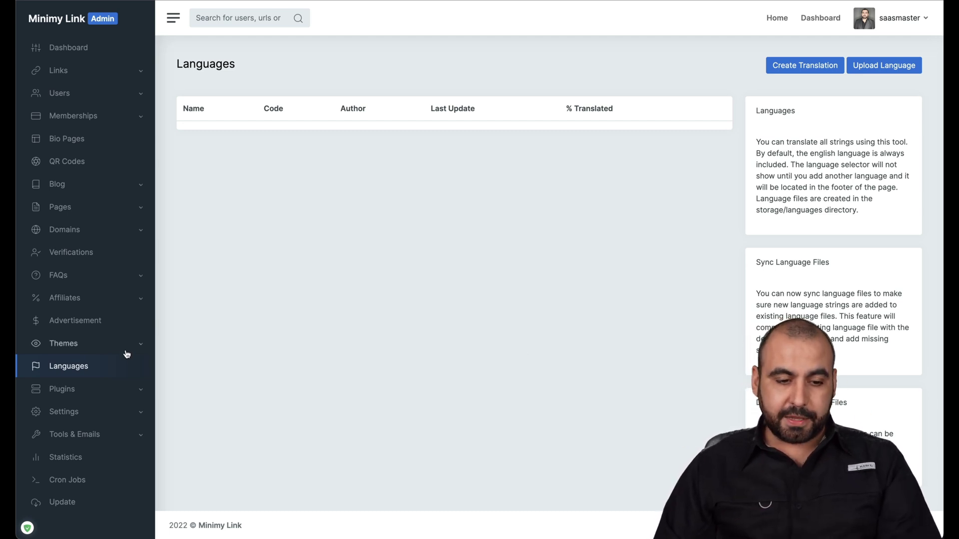
# Browse the installed plugins and scroll through the full plugin directory.
pyautogui.click(107, 389)
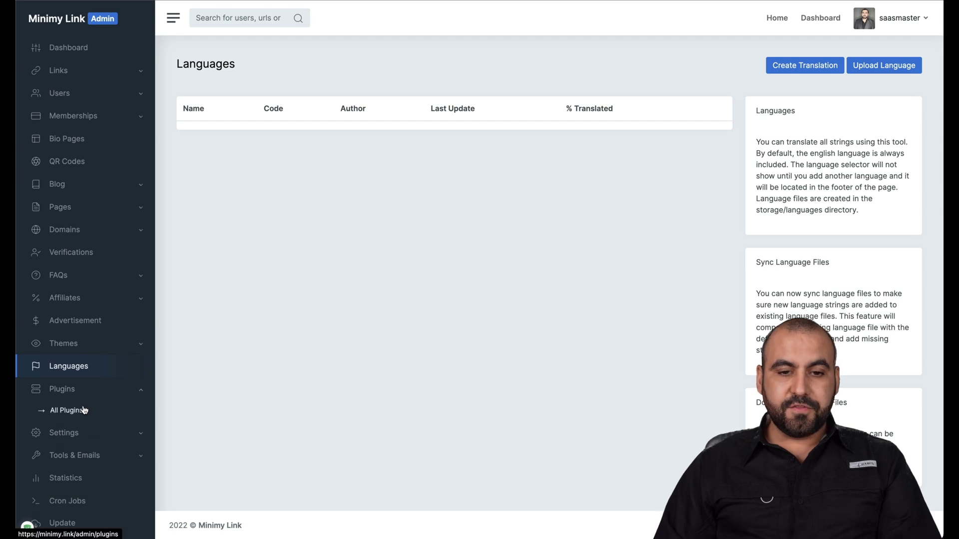
pyautogui.click(82, 410)
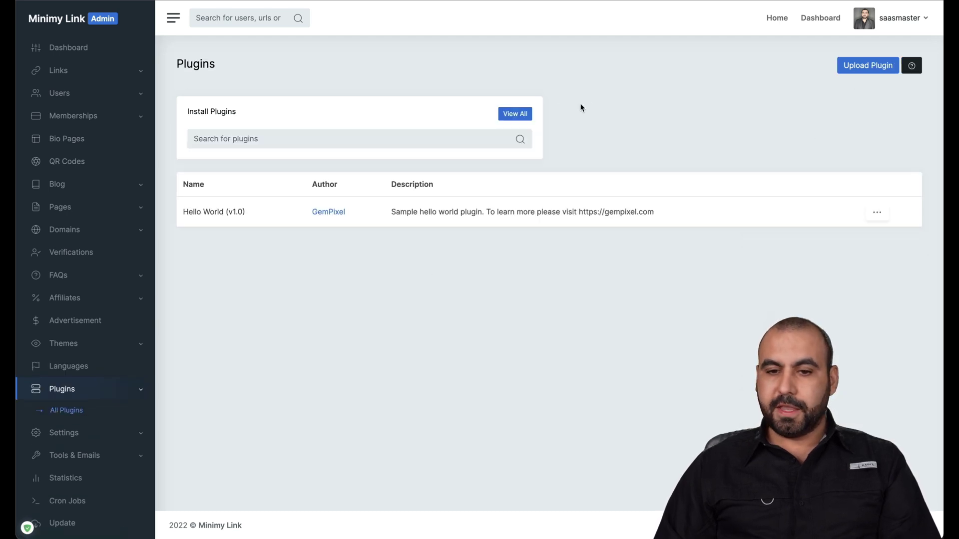
pyautogui.click(513, 118)
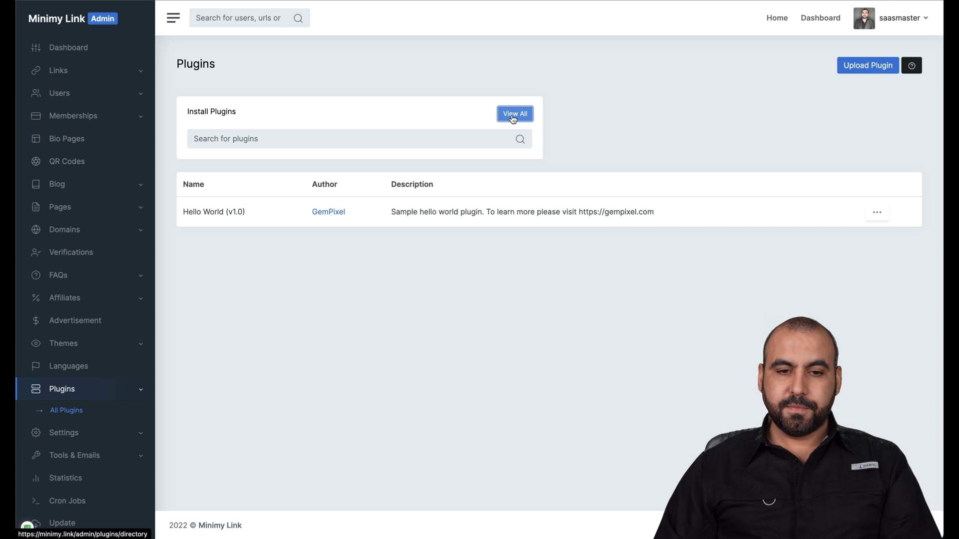
pyautogui.scroll(-5, 367, 322)
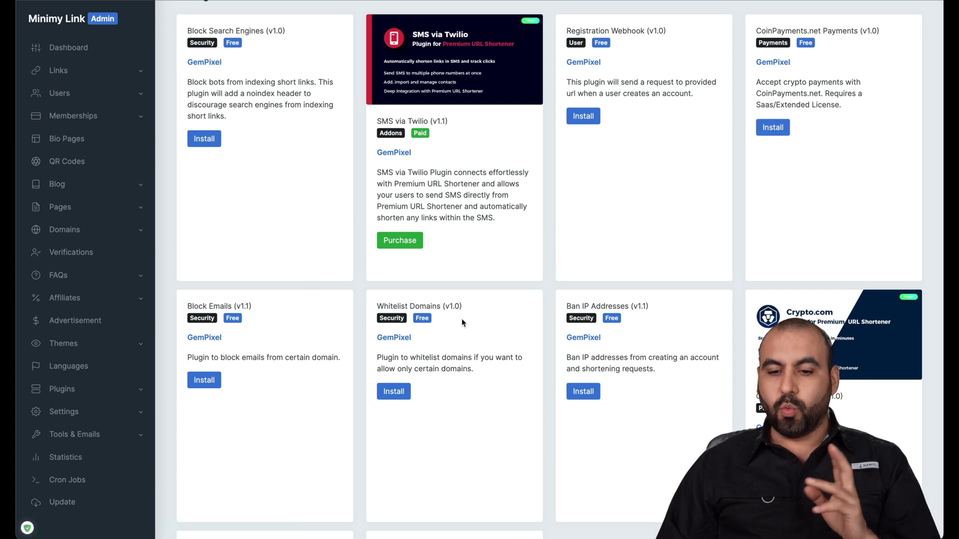
pyautogui.scroll(-5, 461, 319)
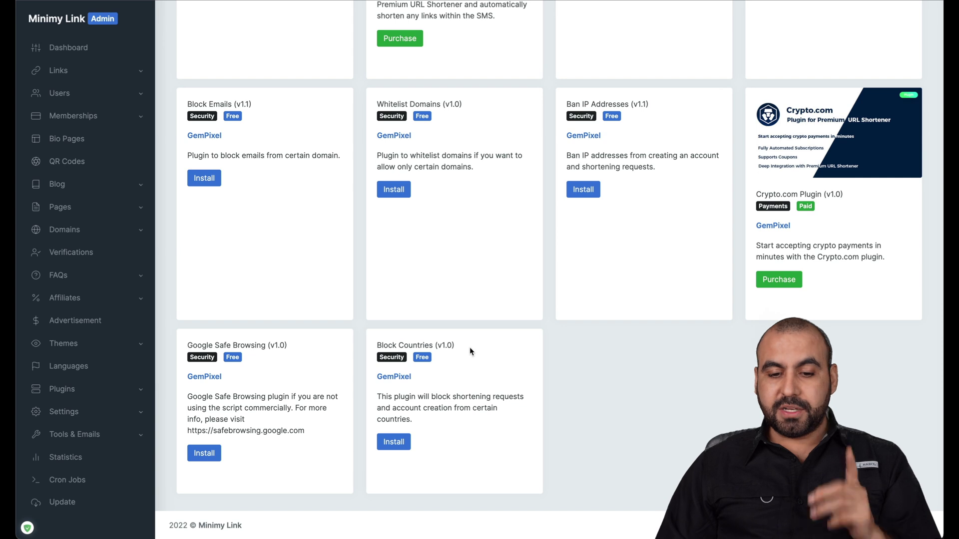
pyautogui.scroll(1, 333, 199)
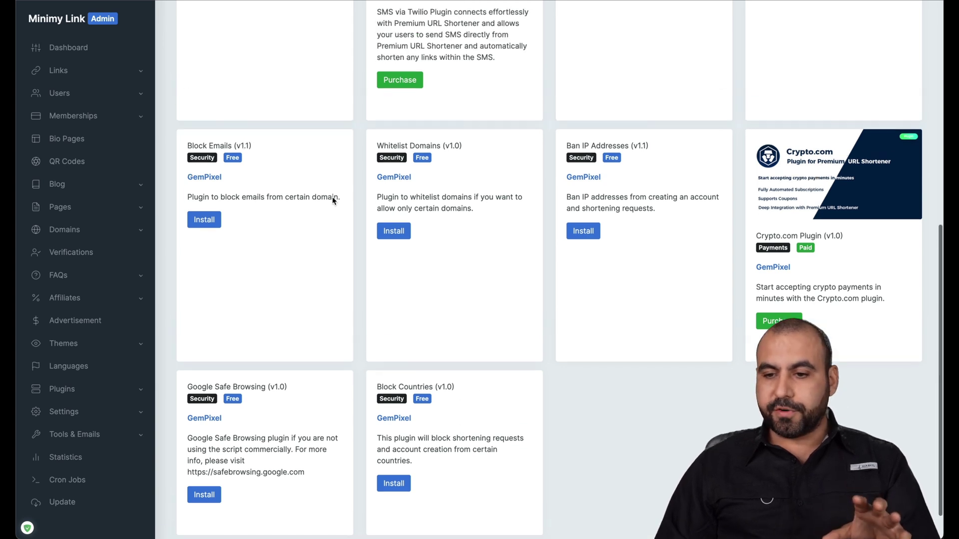
pyautogui.scroll(5, 333, 200)
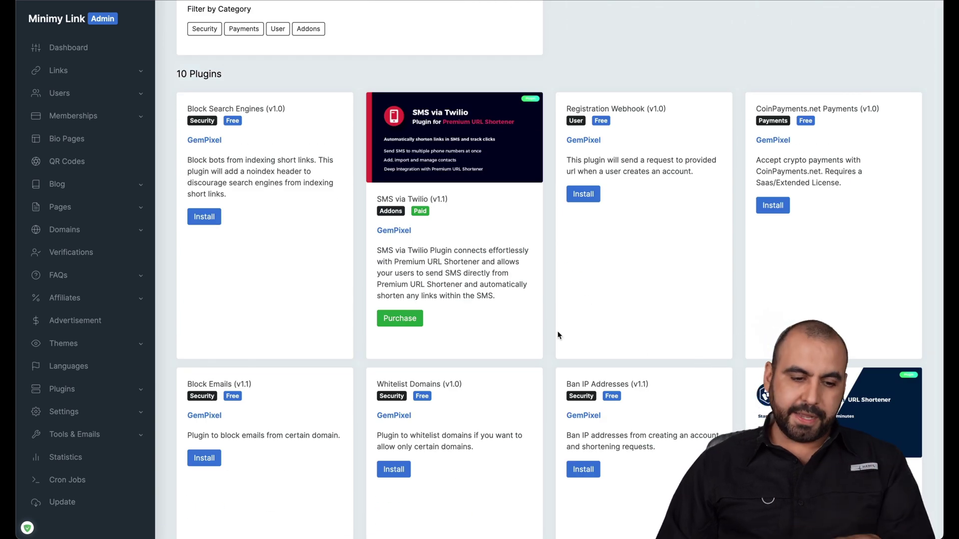
pyautogui.scroll(-2, 133, 390)
# Collapse Settings, expand Tools & Emails and go to the All Tools page.
pyautogui.click(105, 413)
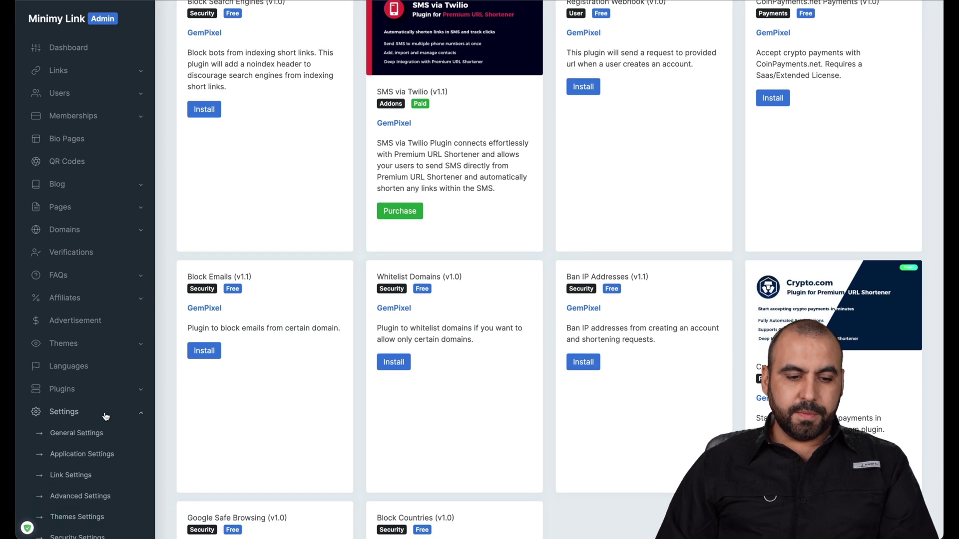
pyautogui.scroll(-3, 106, 415)
pyautogui.click(100, 322)
pyautogui.scroll(-1, 98, 416)
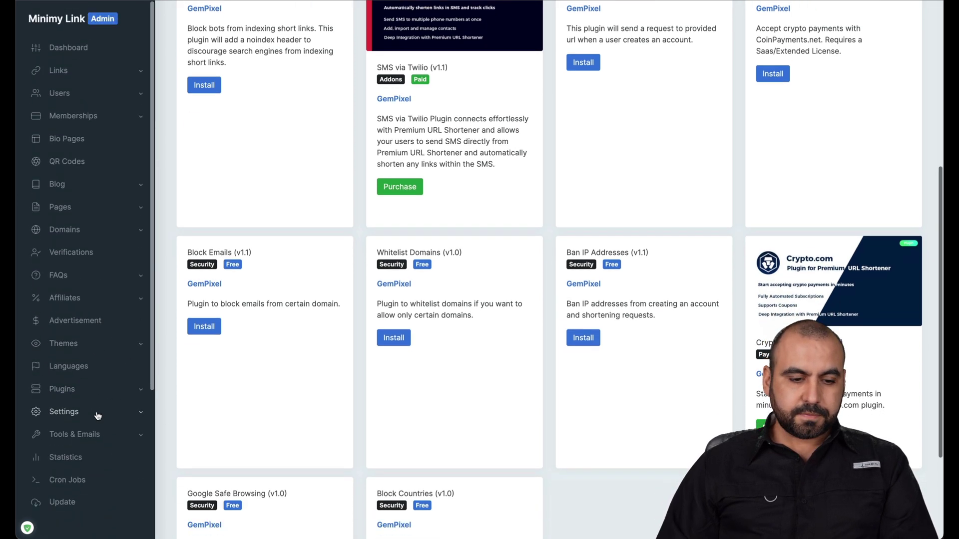
pyautogui.click(85, 435)
pyautogui.scroll(-2, 88, 440)
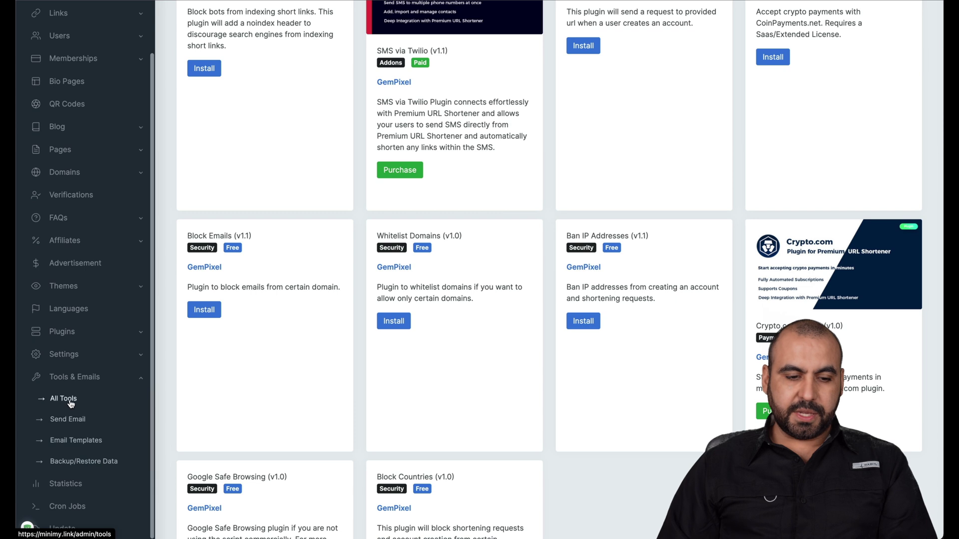
pyautogui.click(69, 401)
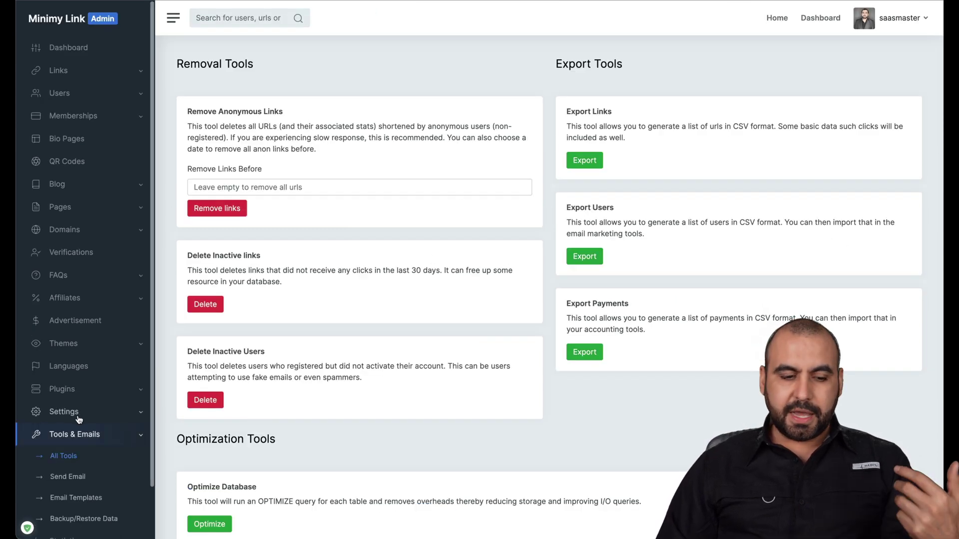
# Go to Cron Jobs and scroll through the data-retention and URL-check cron commands.
pyautogui.scroll(-2, 78, 419)
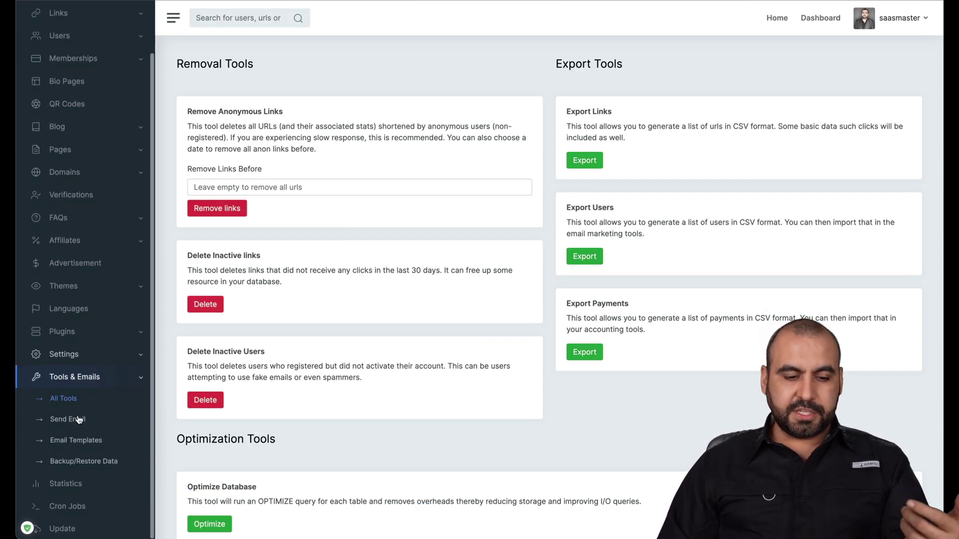
pyautogui.click(75, 507)
pyautogui.scroll(-1, 412, 411)
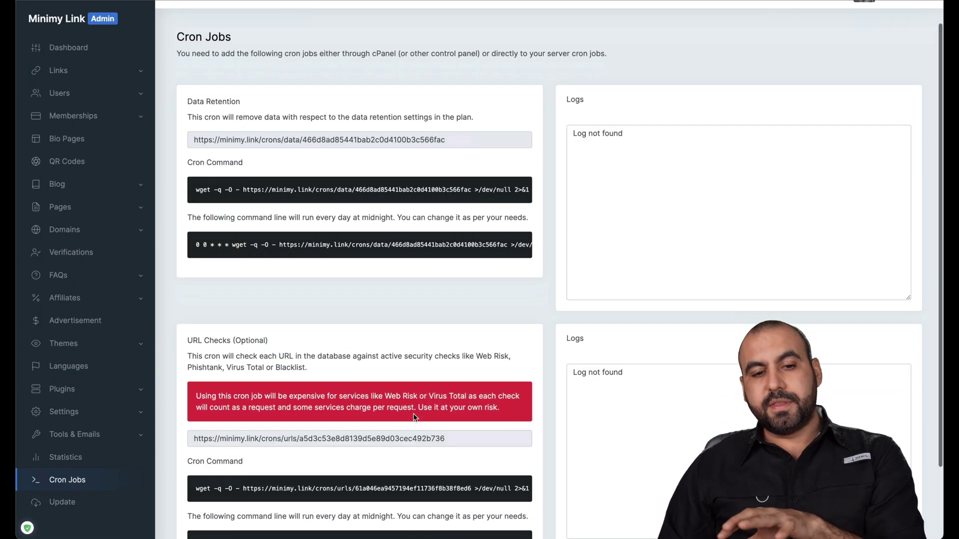
pyautogui.scroll(-3, 414, 417)
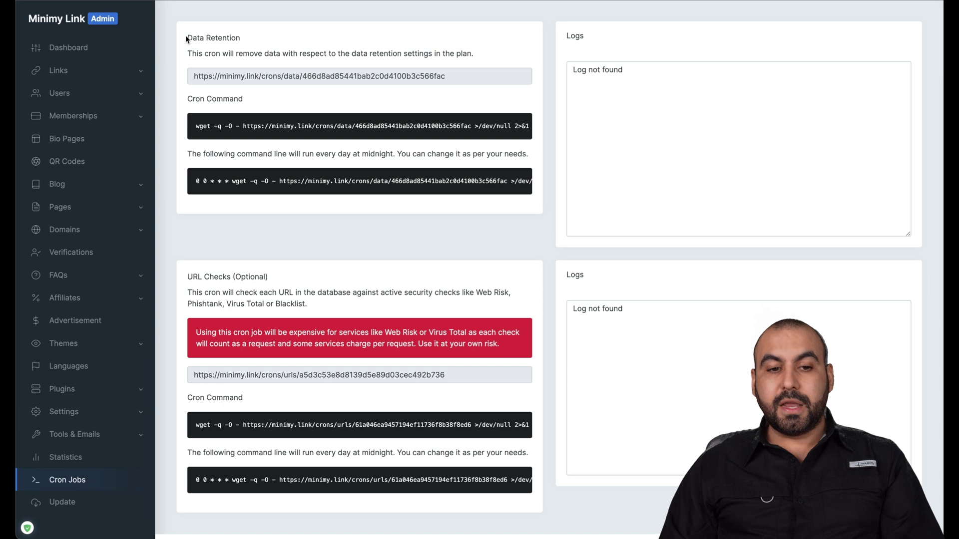
pyautogui.moveTo(185, 35); pyautogui.dragTo(250, 35)
pyautogui.click(285, 63)
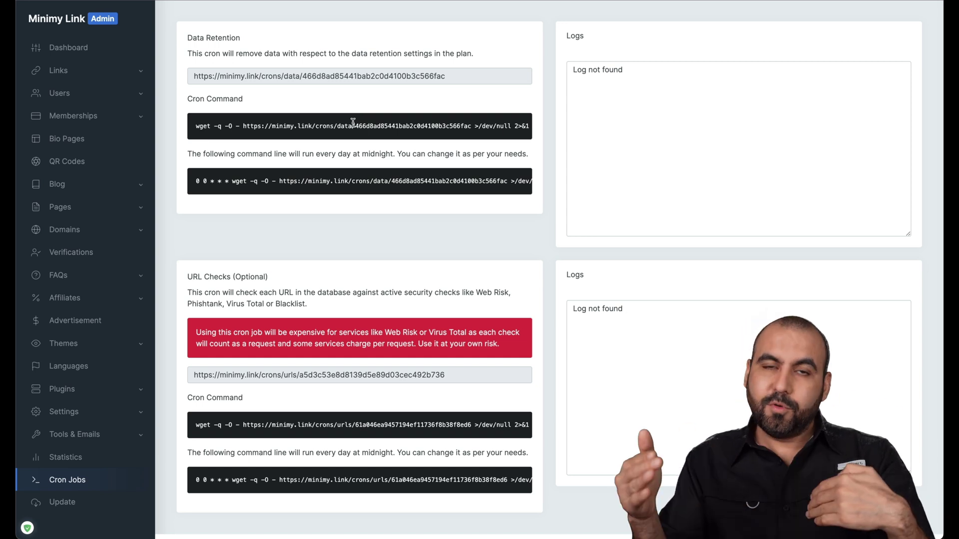
pyautogui.scroll(-1, 241, 269)
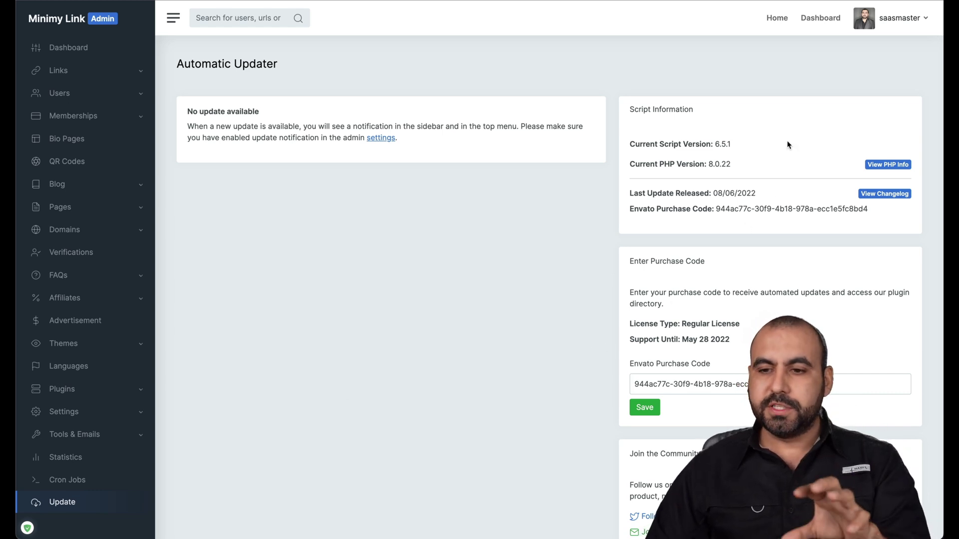
# Switch to the Minimy Link user dashboard showing 0 links and 0 clicks.
pyautogui.click(820, 19)
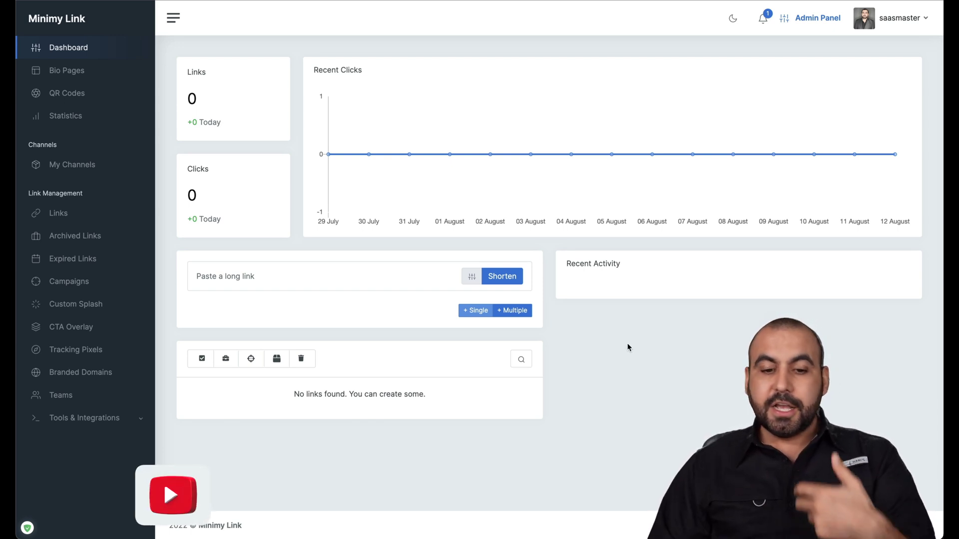
pyautogui.click(317, 275)
pyautogui.write('https://s')
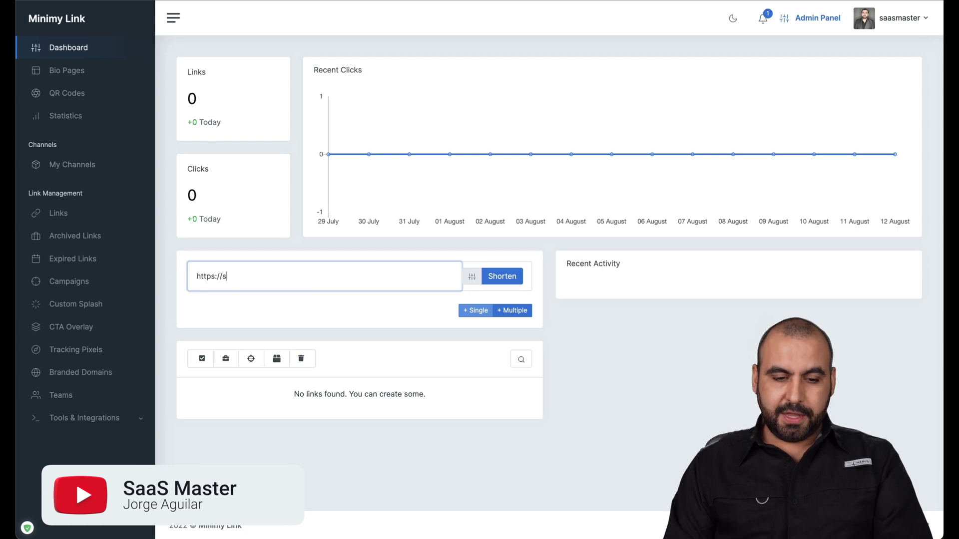
pyautogui.write('aasmaster.net')
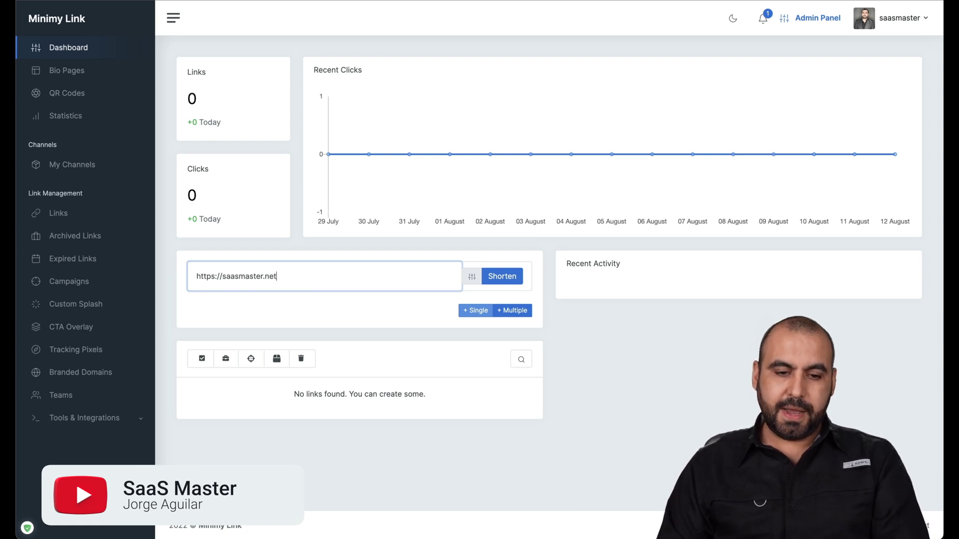
pyautogui.click(473, 277)
pyautogui.scroll(-2, 421, 312)
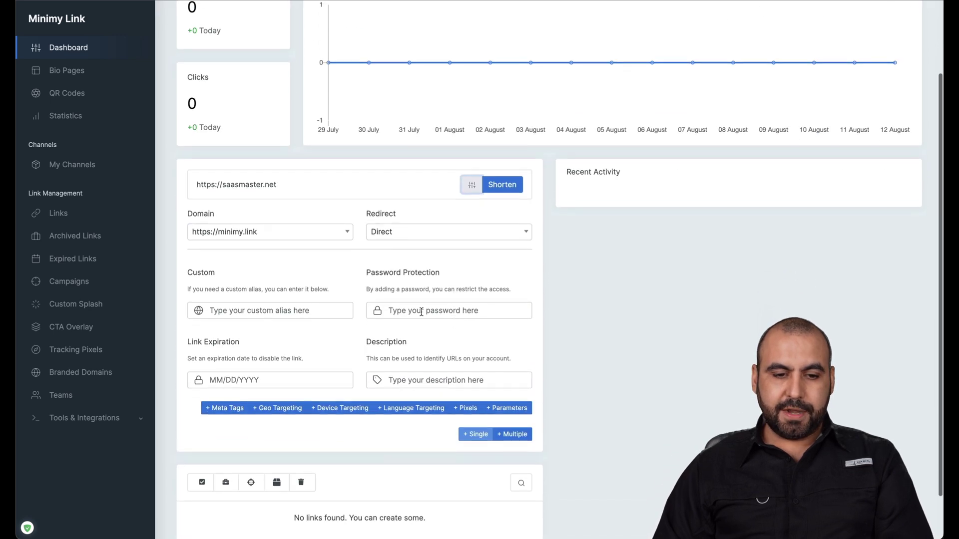
pyautogui.click(261, 309)
pyautogui.write('saasmaster')
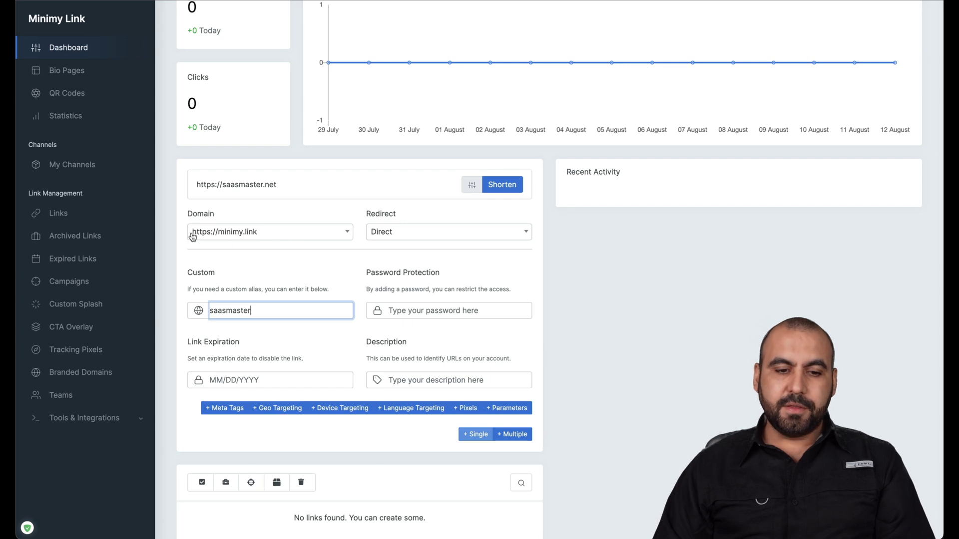
# Keep minimy.link as the domain and Direct as the redirect type.
pyautogui.click(244, 235)
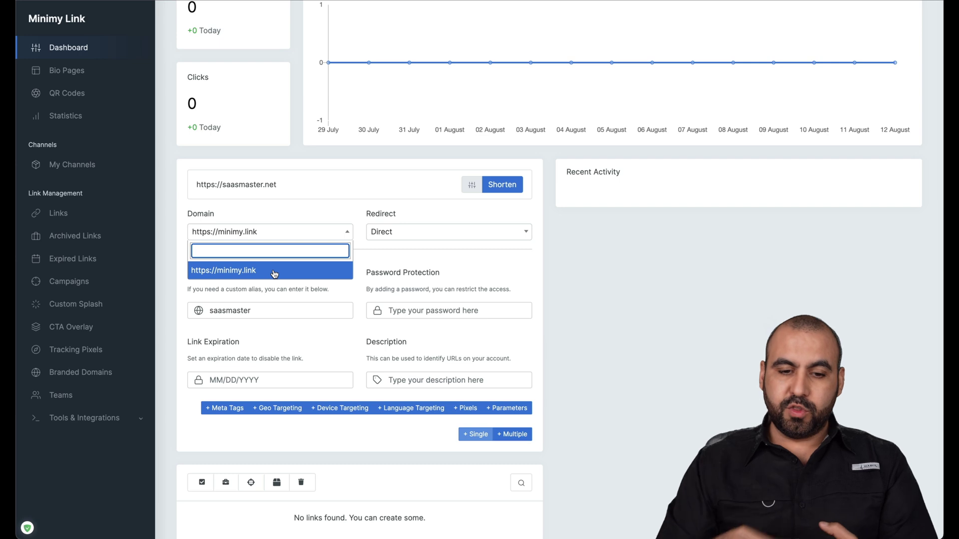
pyautogui.click(545, 312)
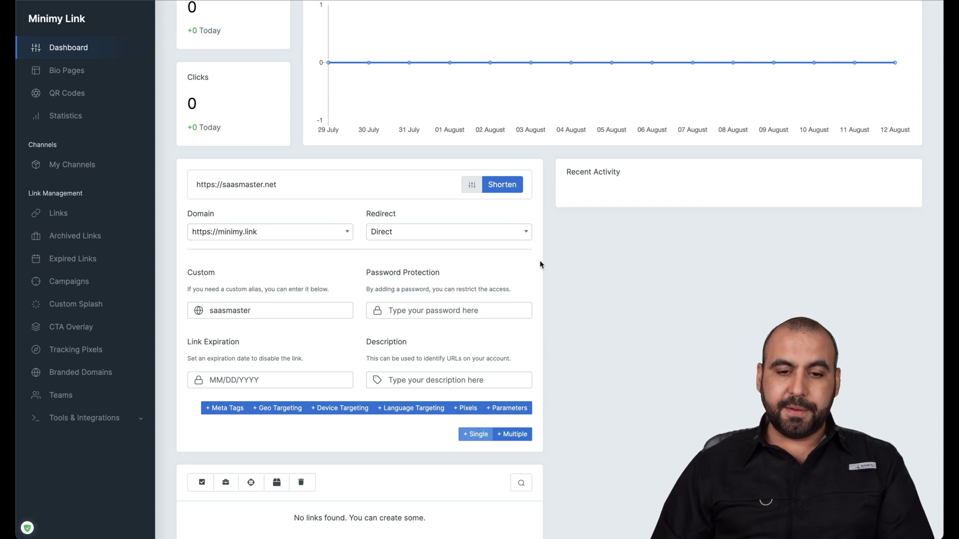
pyautogui.click(406, 235)
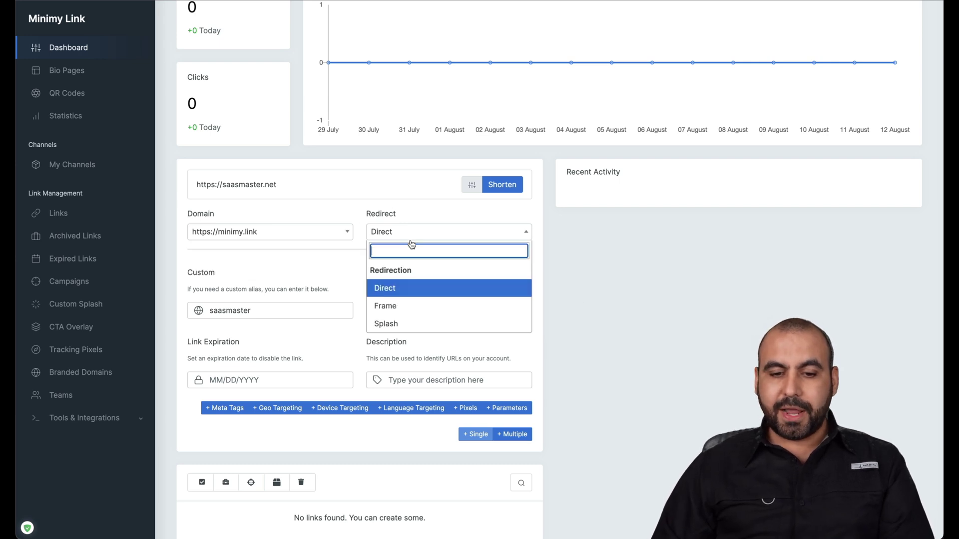
pyautogui.click(583, 319)
# Reveal the Meta Tags and Geo Targeting options, then shorten the link.
pyautogui.scroll(-2, 206, 345)
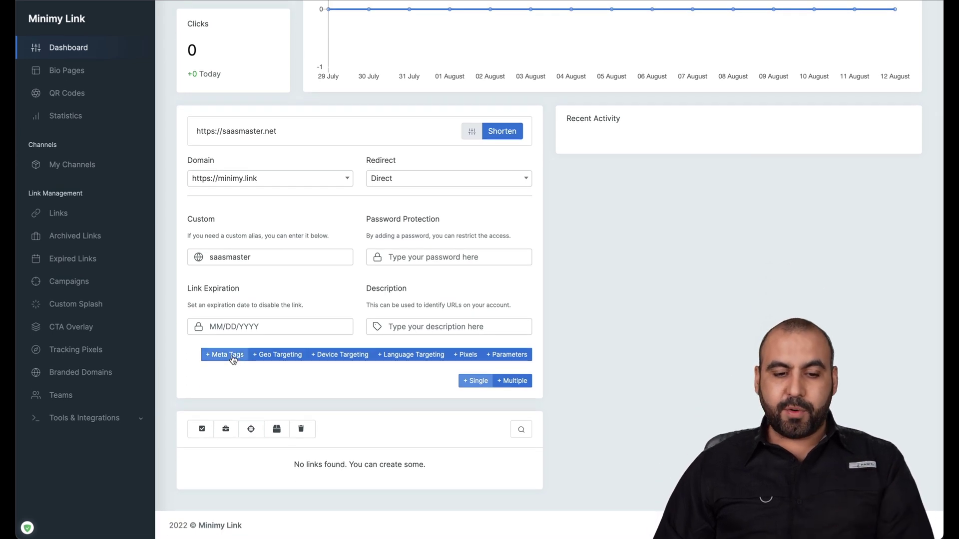
pyautogui.click(233, 358)
pyautogui.click(283, 358)
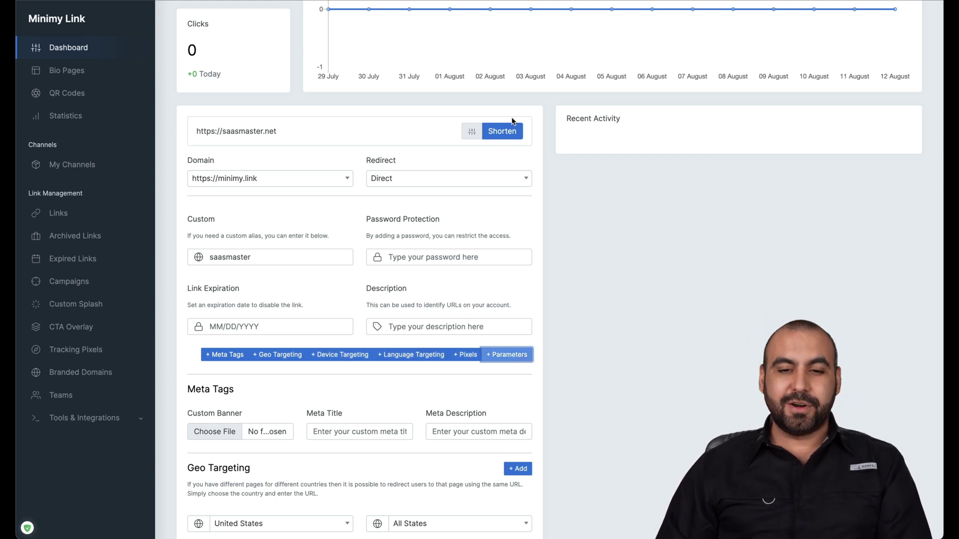
pyautogui.click(505, 132)
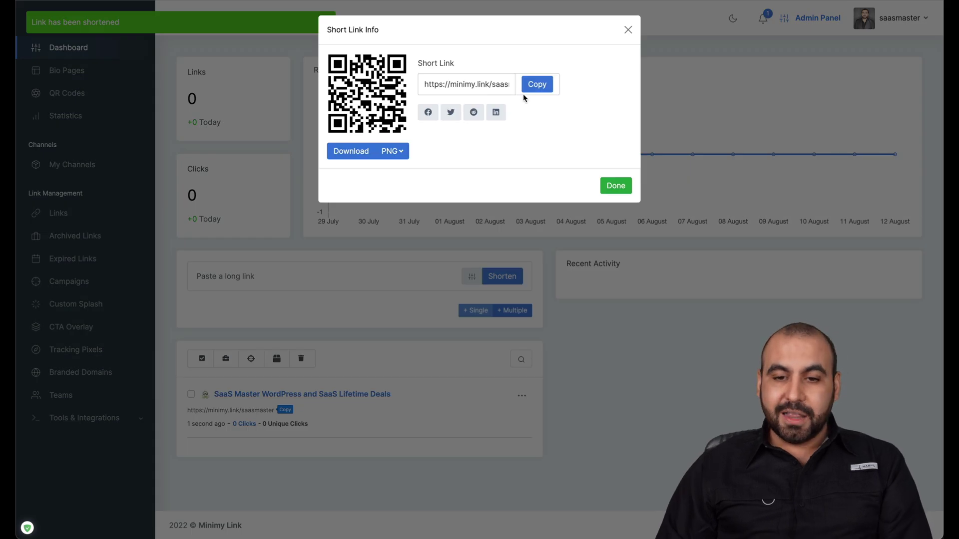
# Copy the minimy.link/saasmaster short link, test it in a private window, then refresh the dashboard.
pyautogui.click(532, 85)
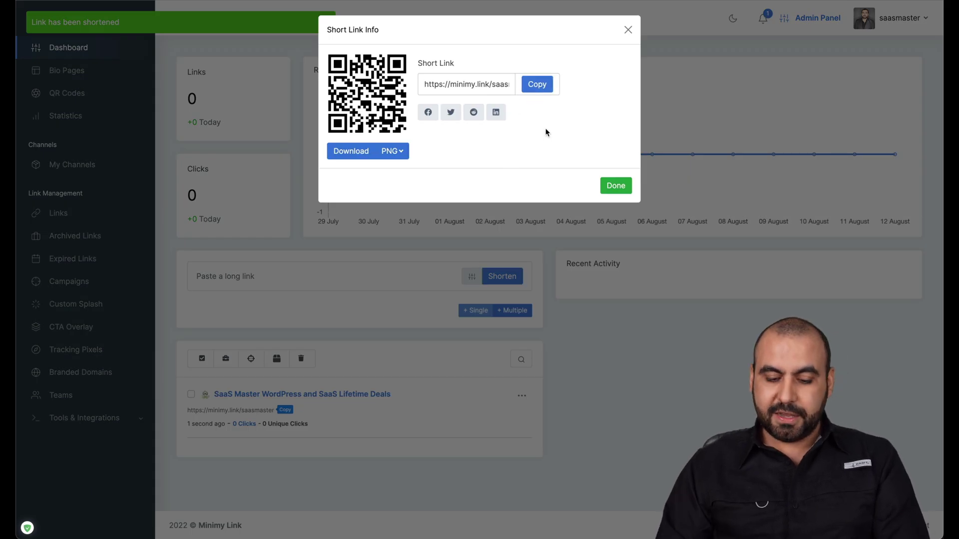
pyautogui.press('super+shift+n')
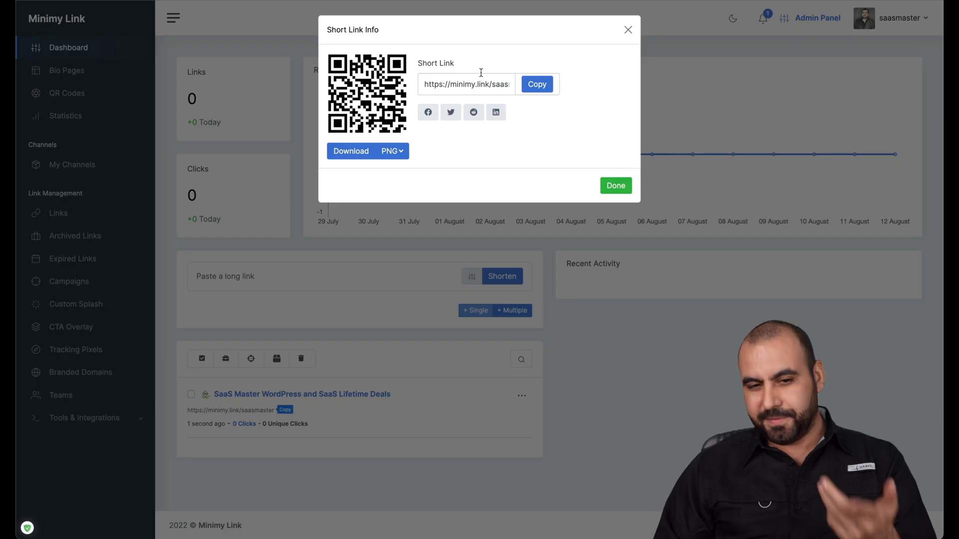
pyautogui.click(628, 31)
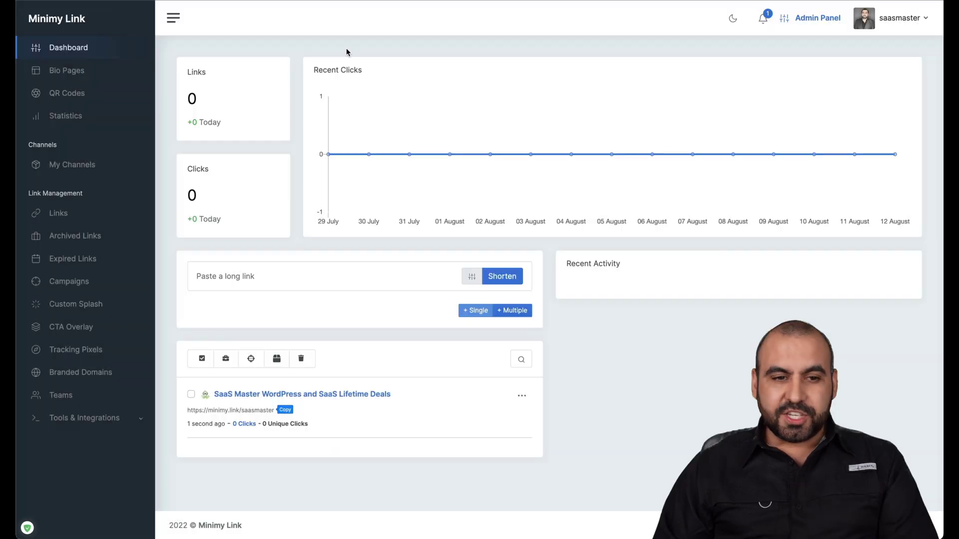
pyautogui.click(74, 6)
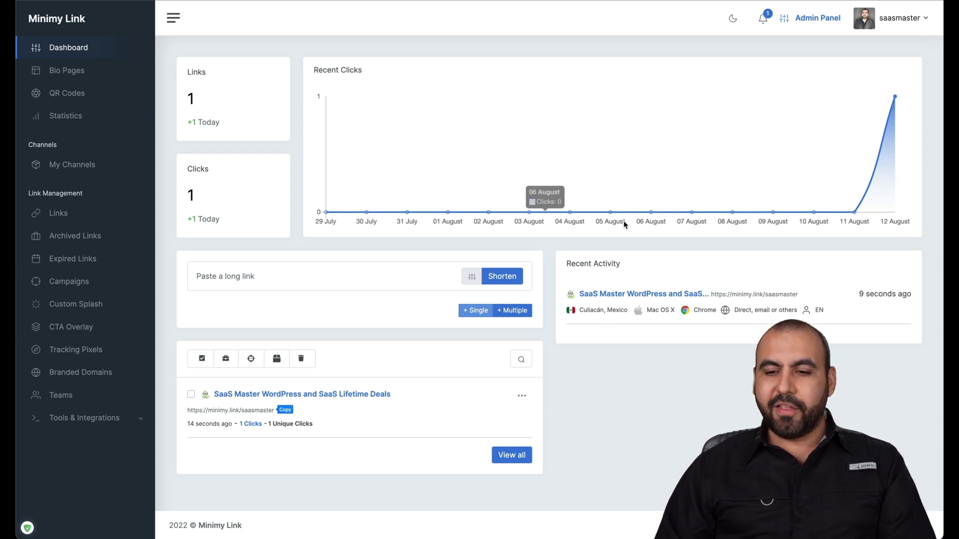
pyautogui.click(69, 75)
# Start a new bio page and browse its available link and content blocks.
pyautogui.click(444, 128)
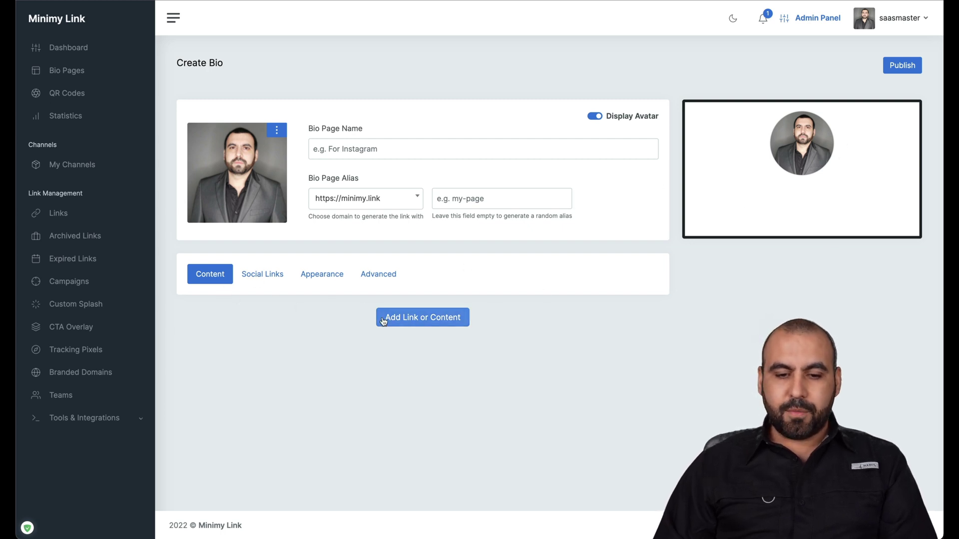
pyautogui.click(422, 322)
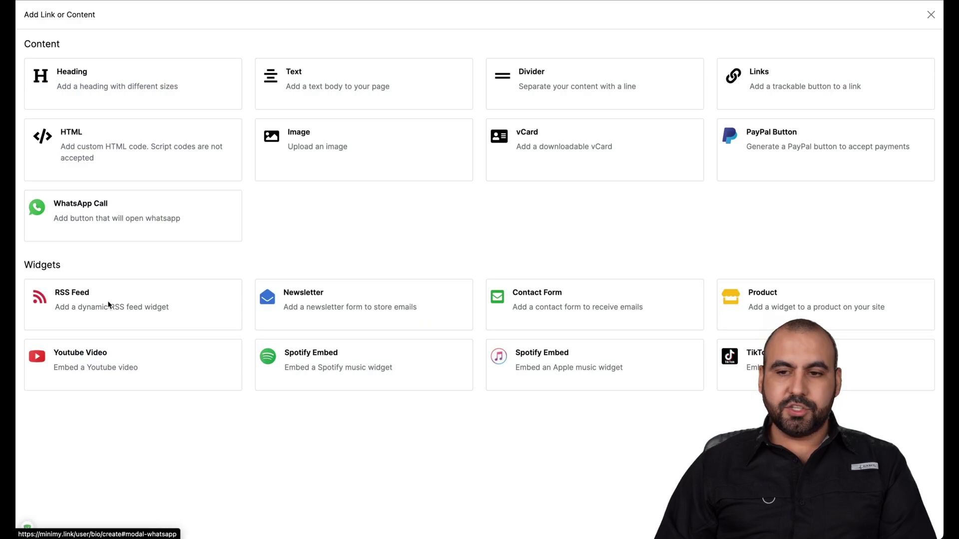
pyautogui.click(930, 15)
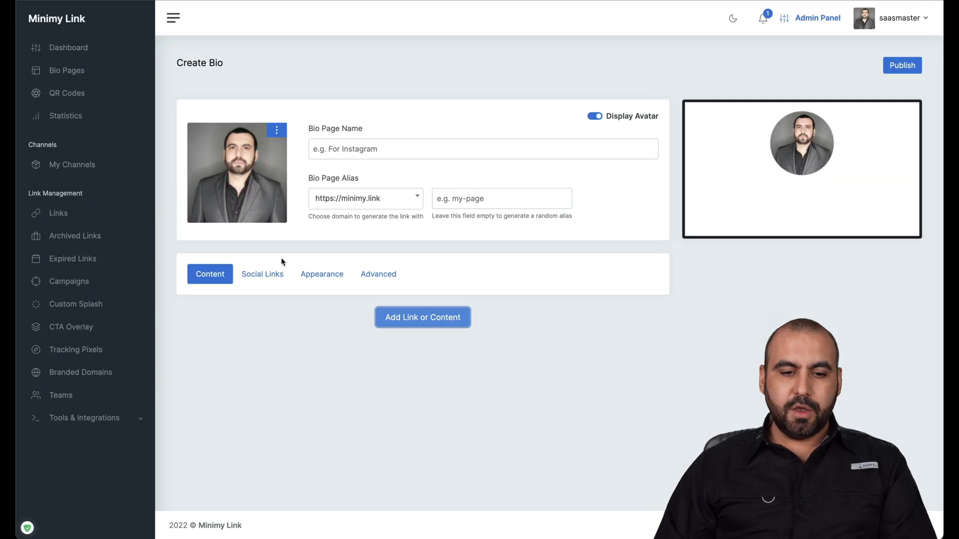
# View the bio page's Social Links, Appearance and Advanced settings.
pyautogui.click(263, 274)
pyautogui.click(333, 278)
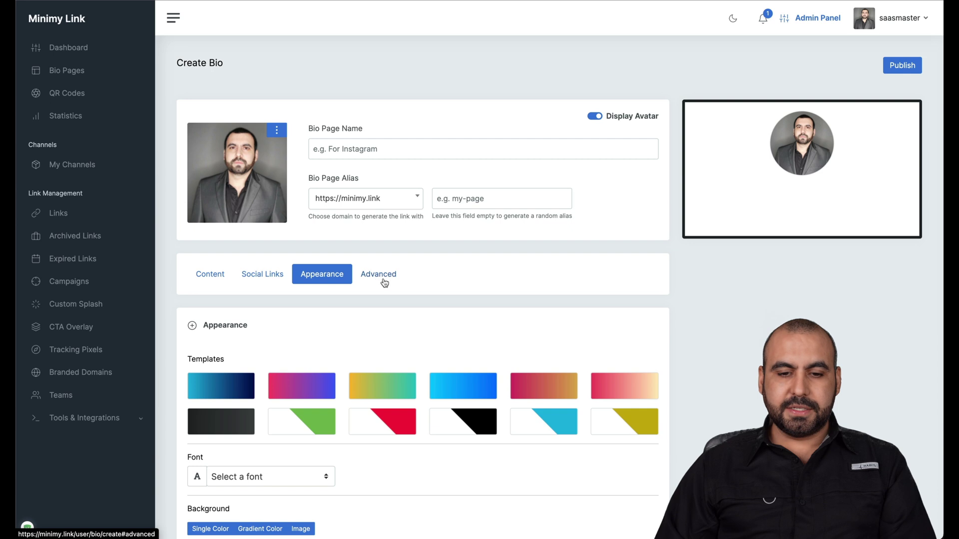
pyautogui.scroll(-3, 382, 280)
pyautogui.click(378, 116)
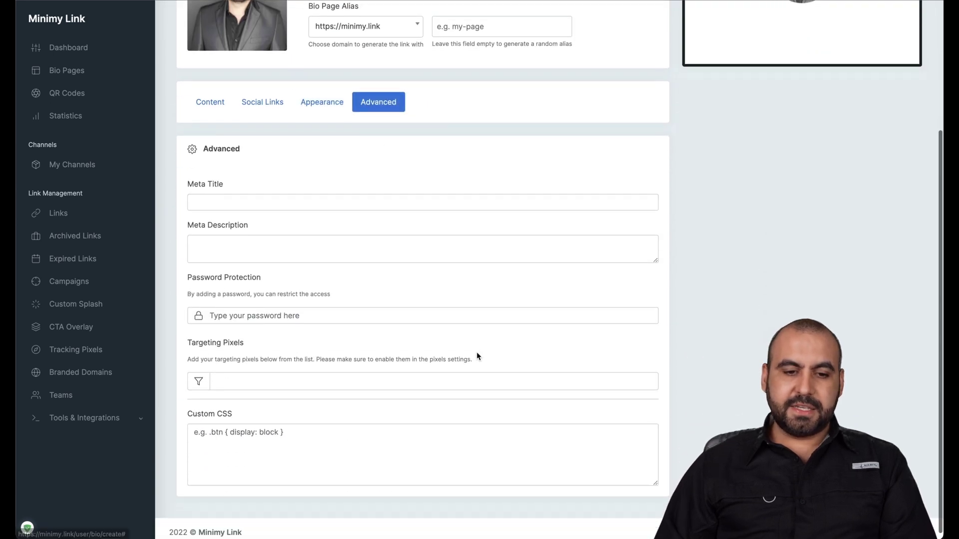
pyautogui.scroll(4, 476, 352)
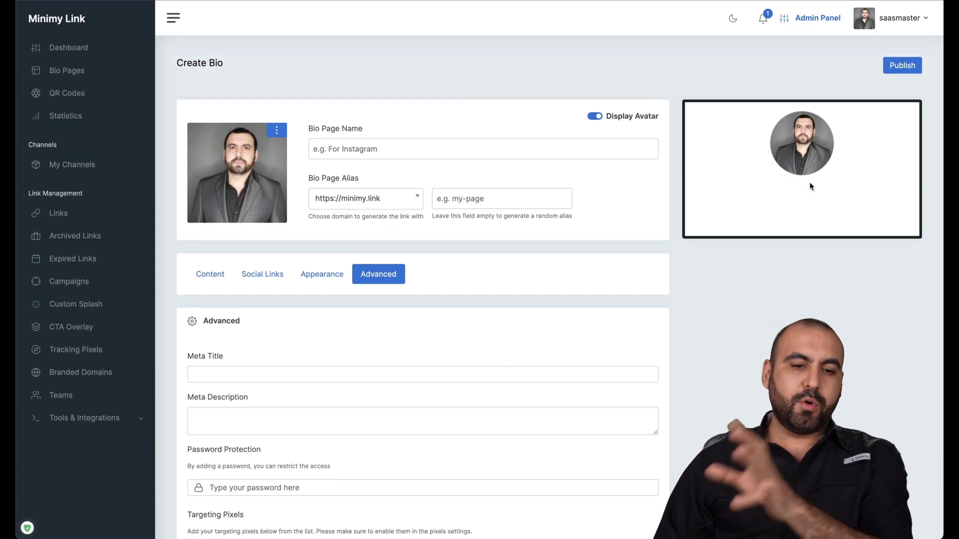
pyautogui.click(100, 94)
# Start a new QR code, then scroll through the link and click Statistics page.
pyautogui.click(474, 134)
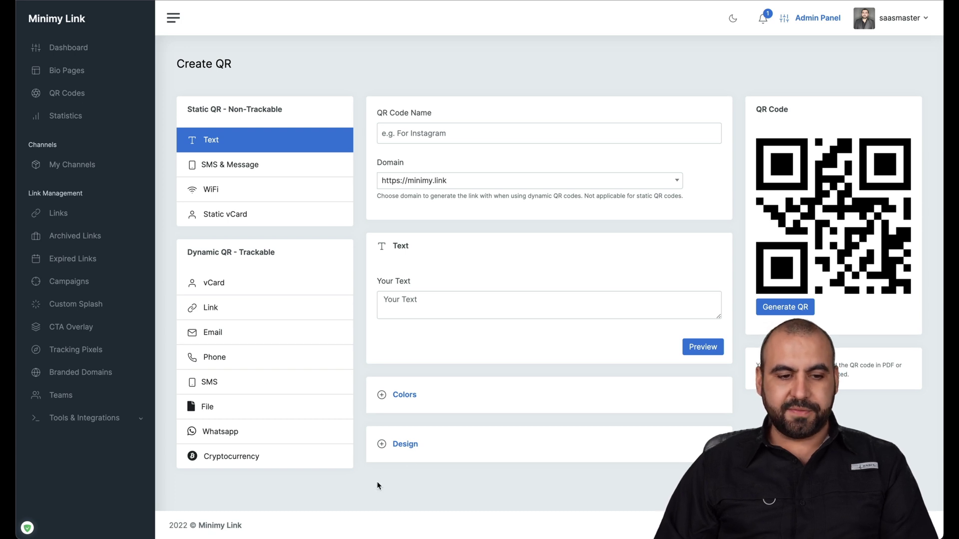
pyautogui.click(65, 116)
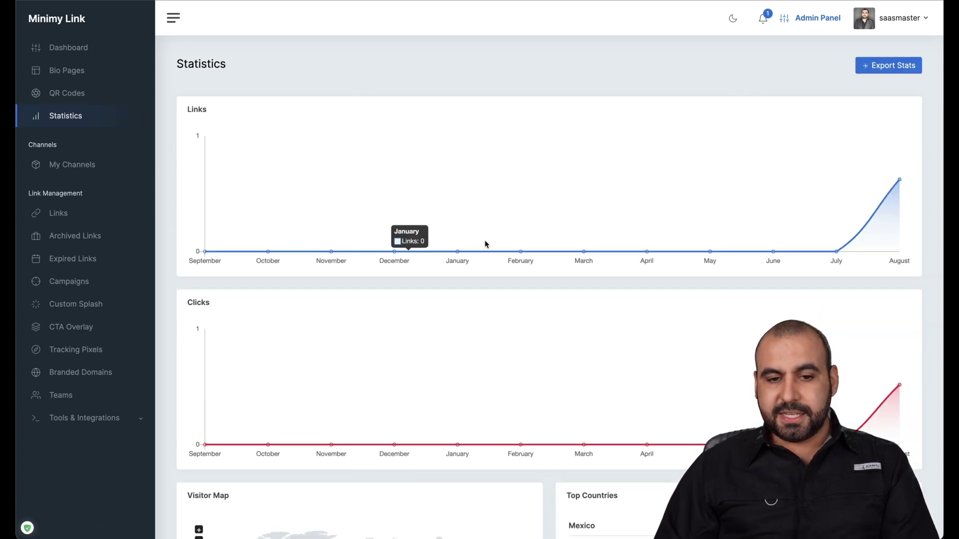
pyautogui.scroll(-3, 528, 337)
pyautogui.scroll(-2, 528, 338)
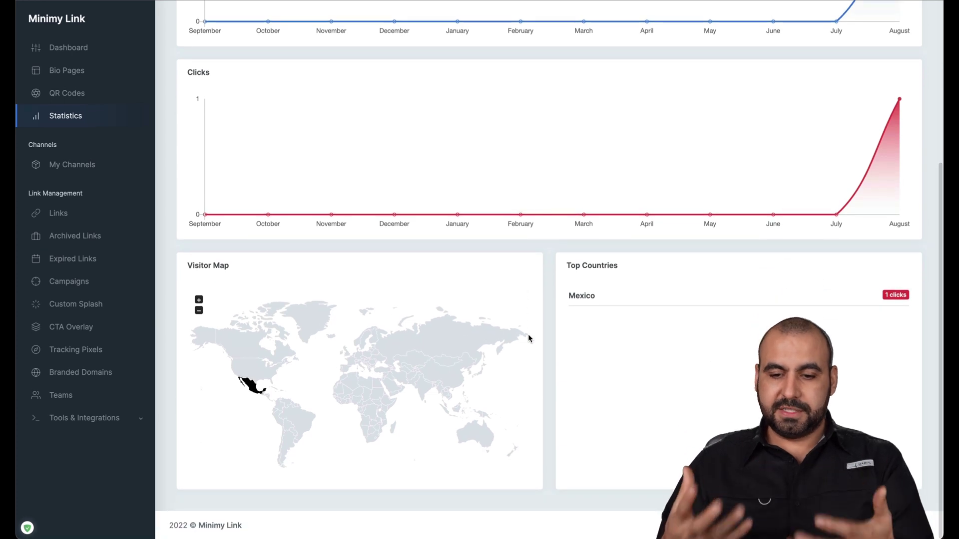
pyautogui.scroll(5, 552, 362)
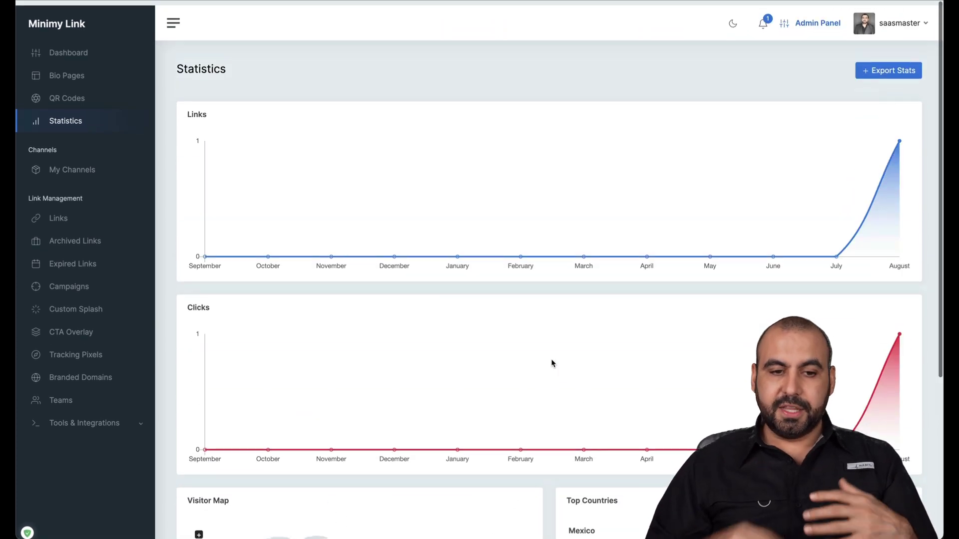
pyautogui.scroll(-1, 551, 363)
pyautogui.scroll(-3, 552, 363)
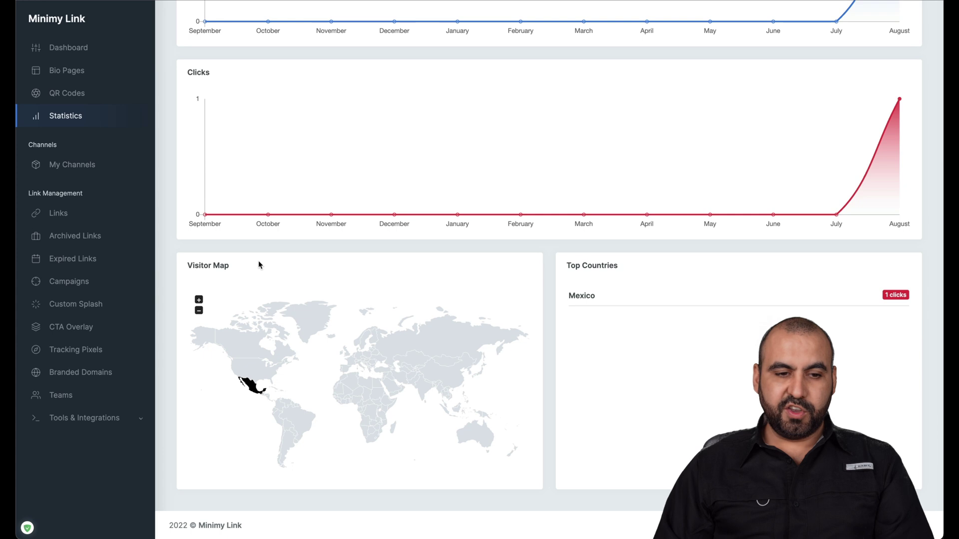
# Open My Channels and close the Create Channel form without saving.
pyautogui.click(71, 170)
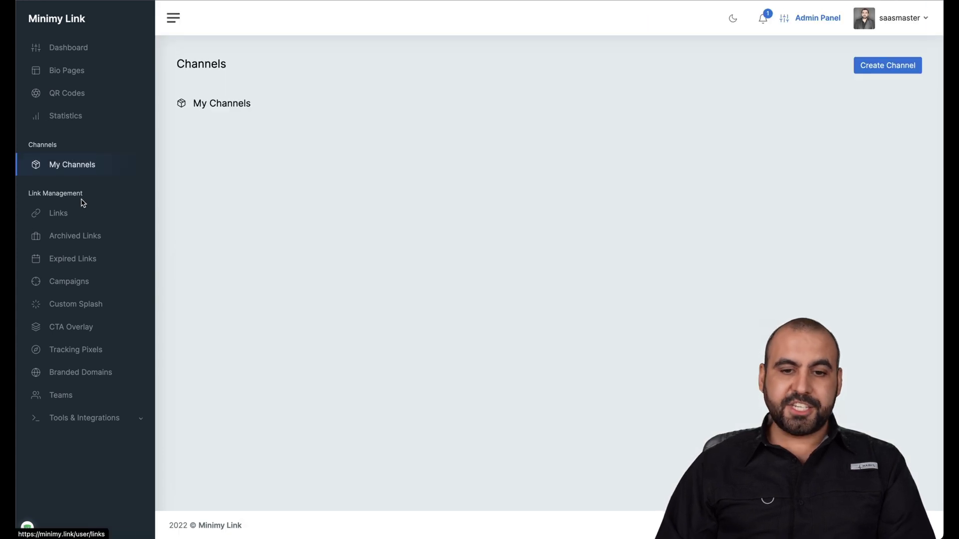
pyautogui.click(910, 65)
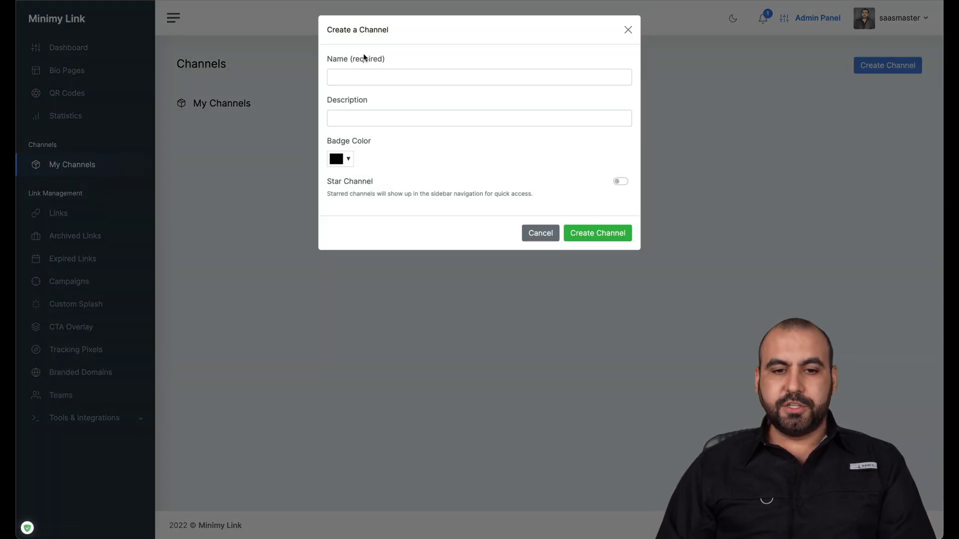
pyautogui.click(627, 29)
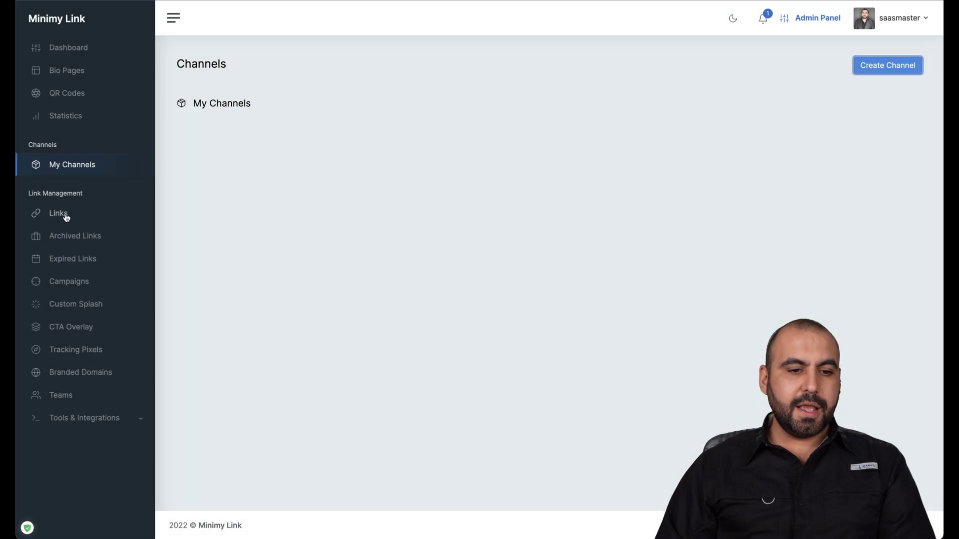
# In the Links list, show the search field and view the SaaS Master link's actions menu.
pyautogui.click(68, 218)
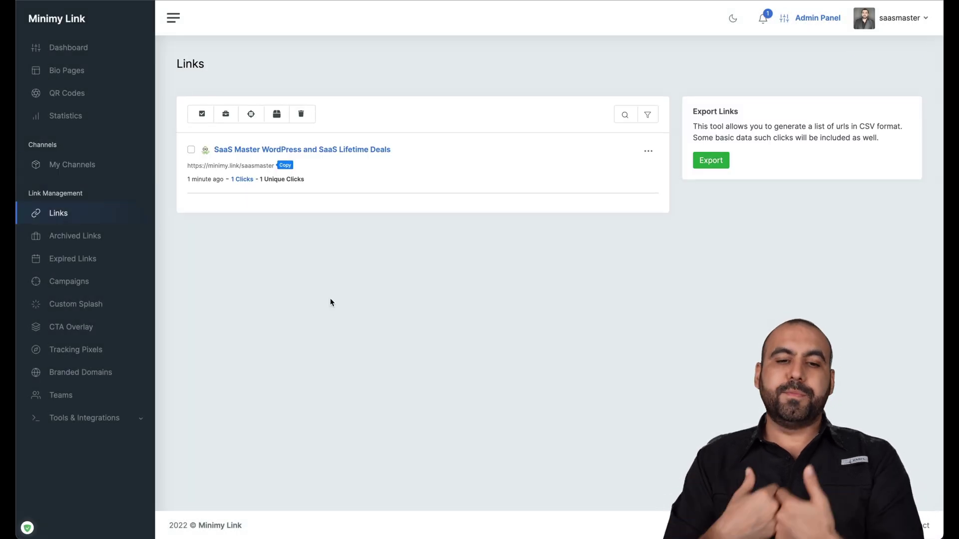
pyautogui.click(625, 115)
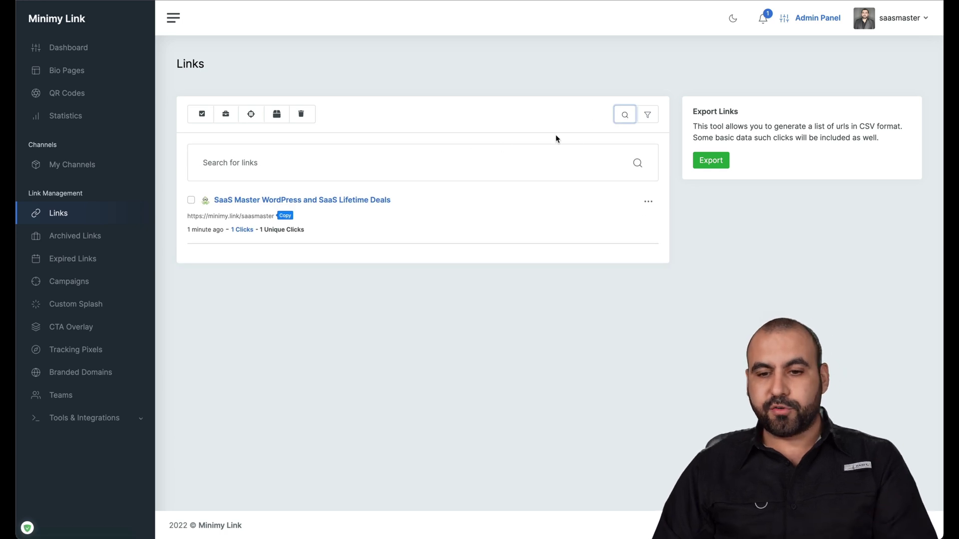
pyautogui.click(647, 202)
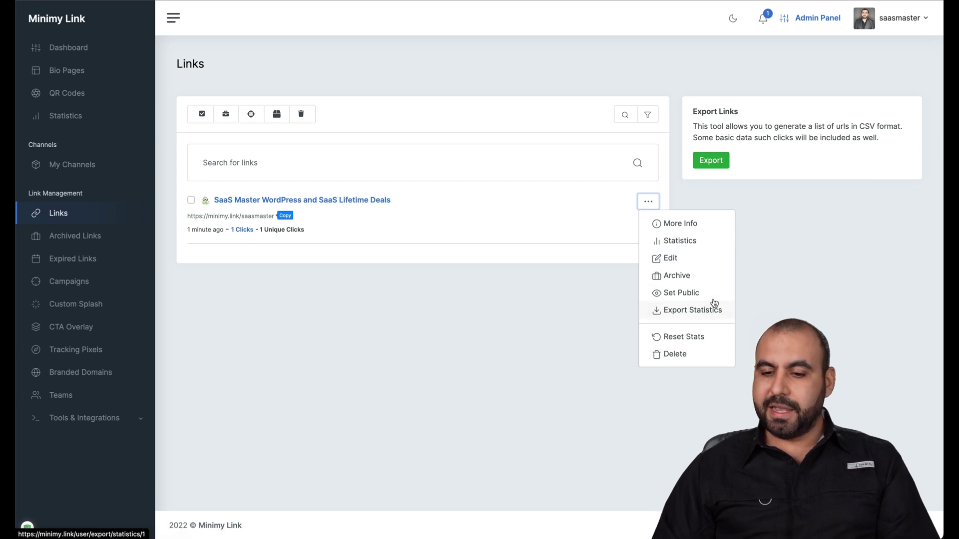
pyautogui.click(421, 370)
# Check the empty Expired Links and Archived Links lists.
pyautogui.click(105, 252)
pyautogui.click(90, 238)
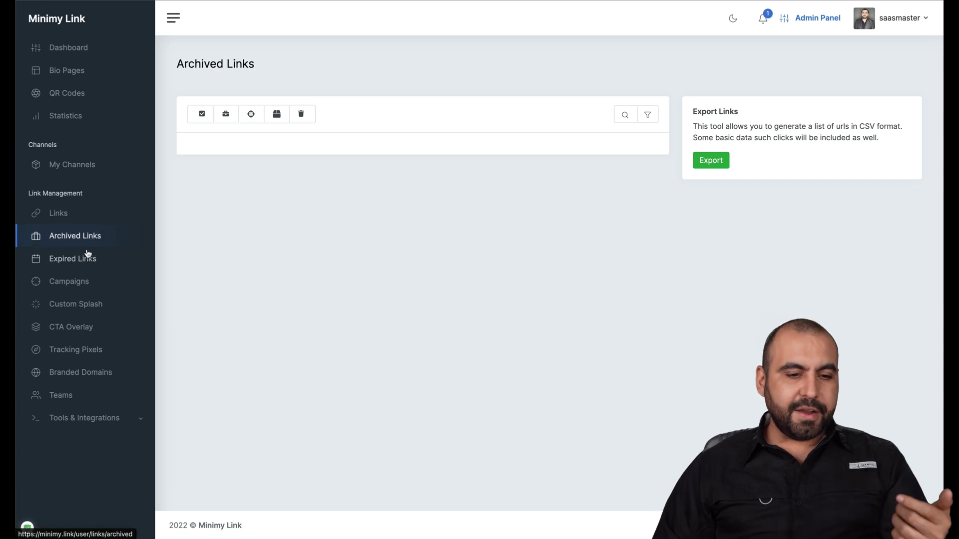
pyautogui.click(87, 284)
# Tour Custom Splash and CTA Overlay, then check Add Pixel's provider list, keeping Google Tag Manager.
pyautogui.click(95, 304)
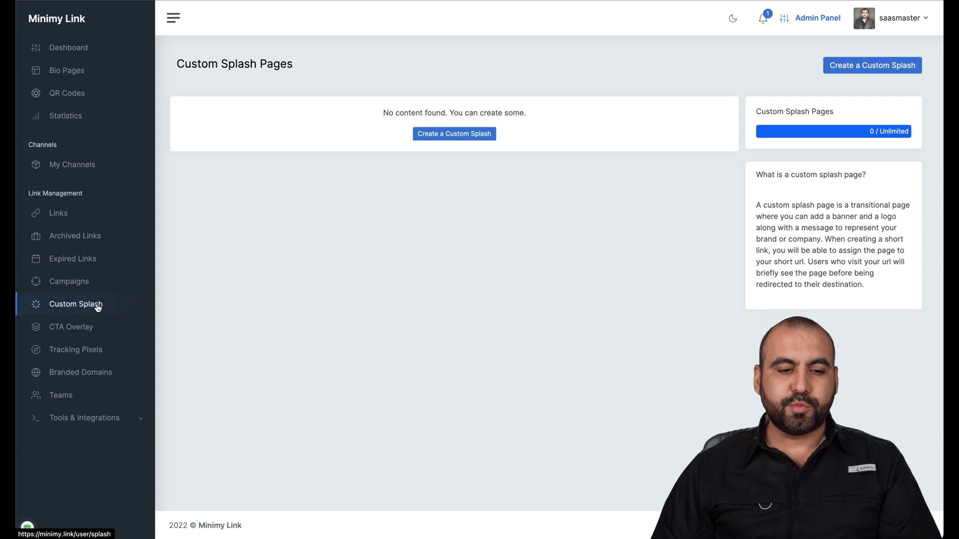
pyautogui.click(91, 333)
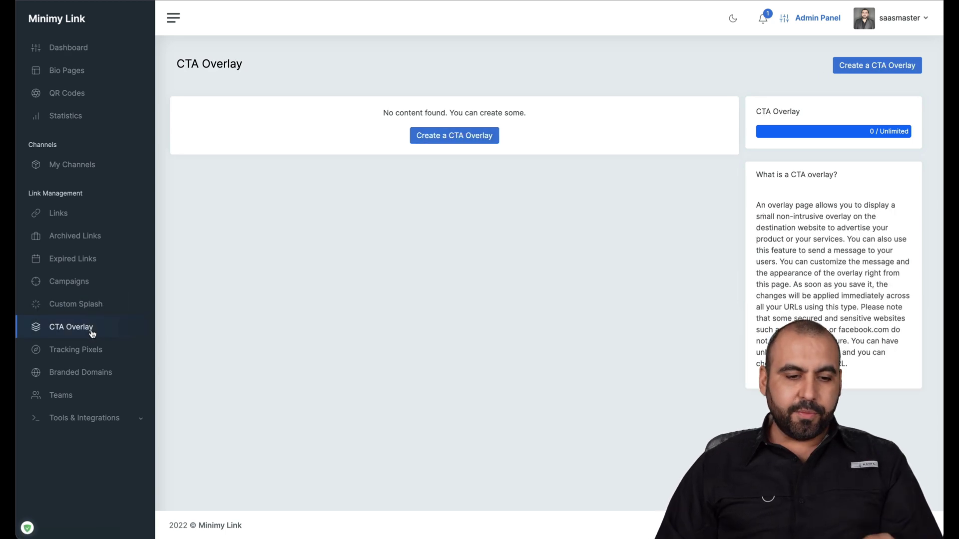
pyautogui.click(102, 353)
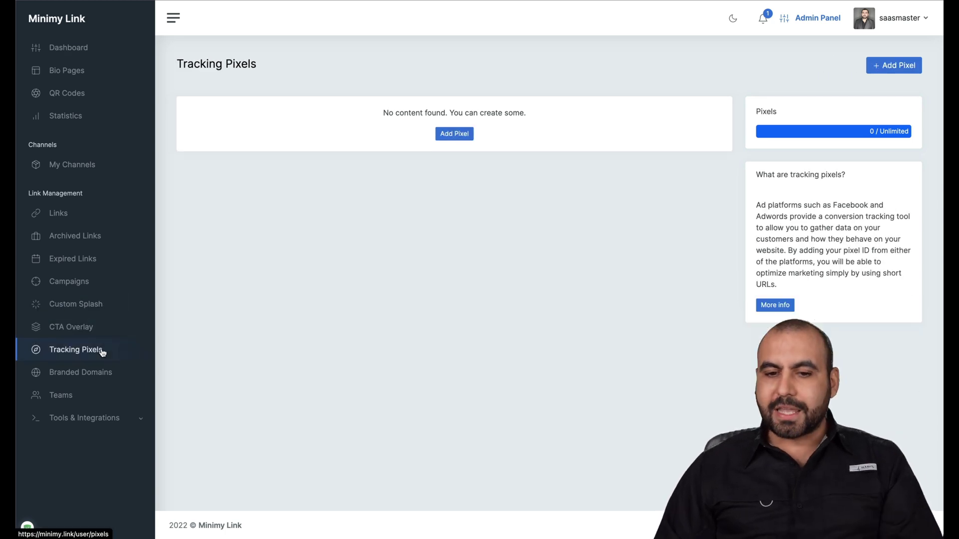
pyautogui.click(441, 136)
pyautogui.click(289, 136)
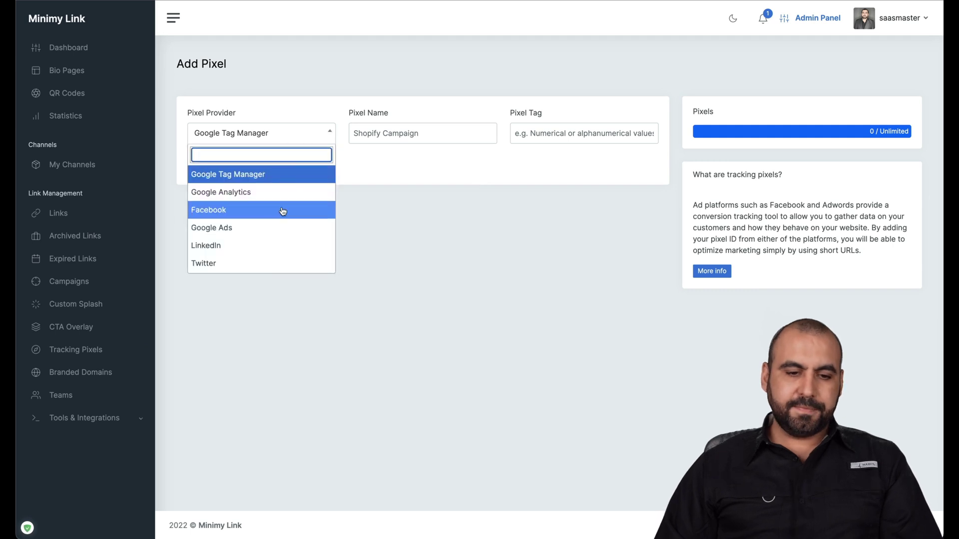
pyautogui.scroll(-4, 278, 238)
pyautogui.scroll(4, 279, 238)
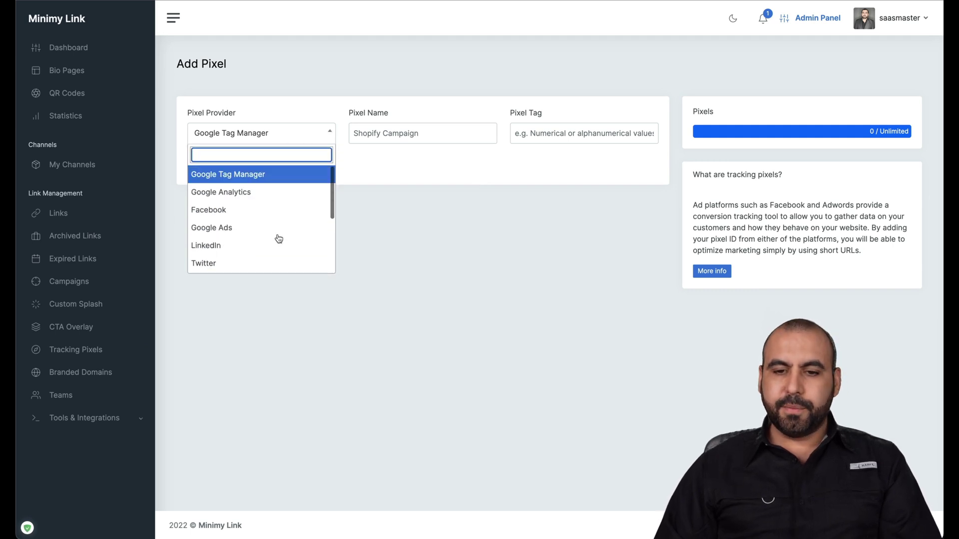
pyautogui.click(462, 237)
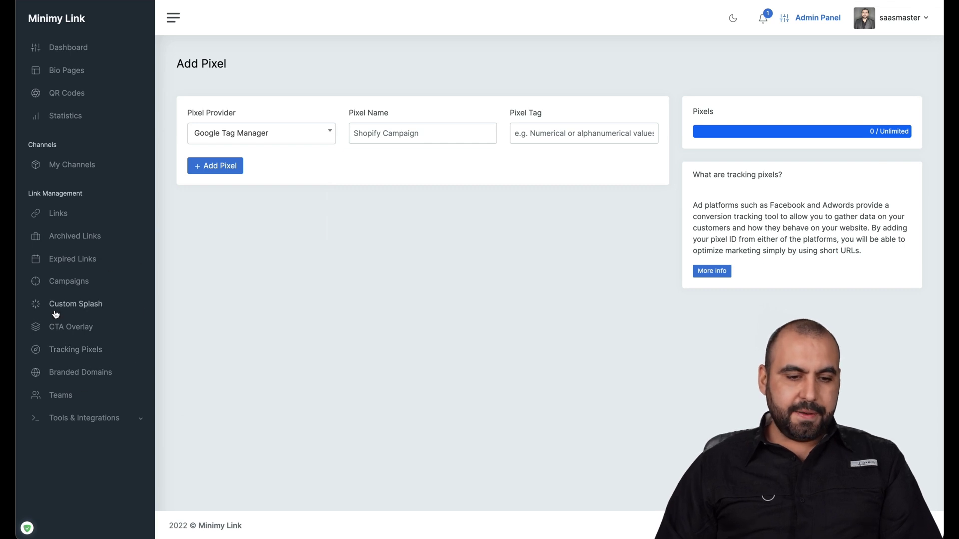
# Open the Add Domain form on Branded Domains and read its custom domain setup explanation.
pyautogui.click(108, 374)
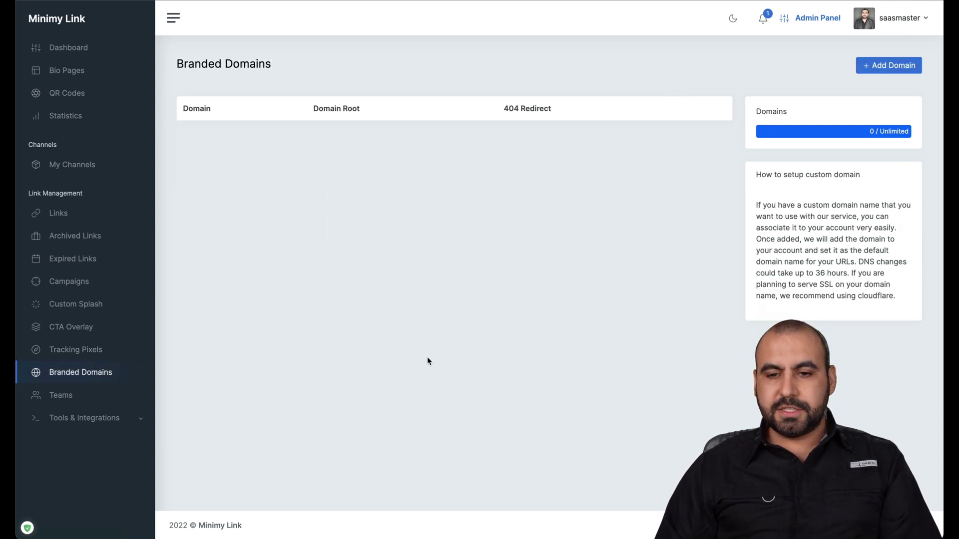
pyautogui.click(892, 68)
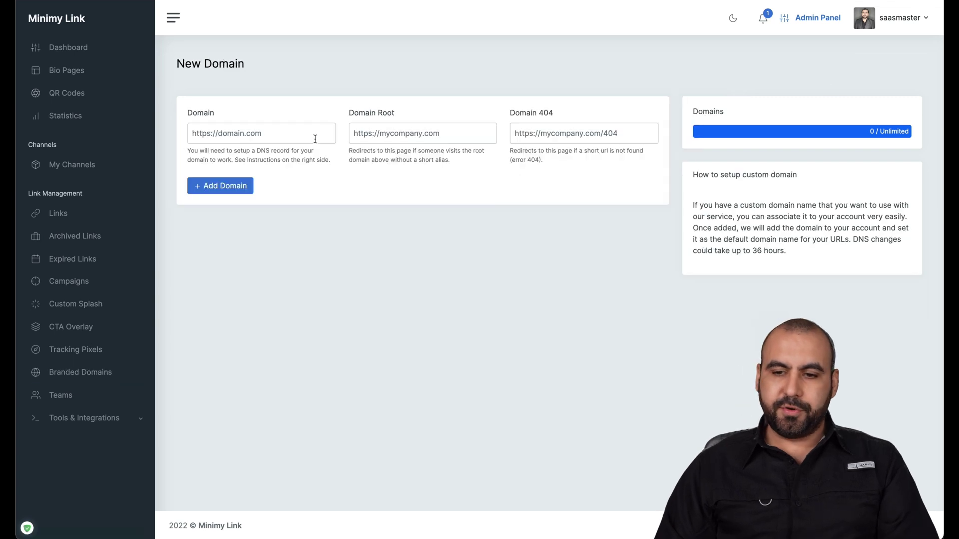
pyautogui.moveTo(798, 200); pyautogui.dragTo(811, 254)
pyautogui.click(811, 254)
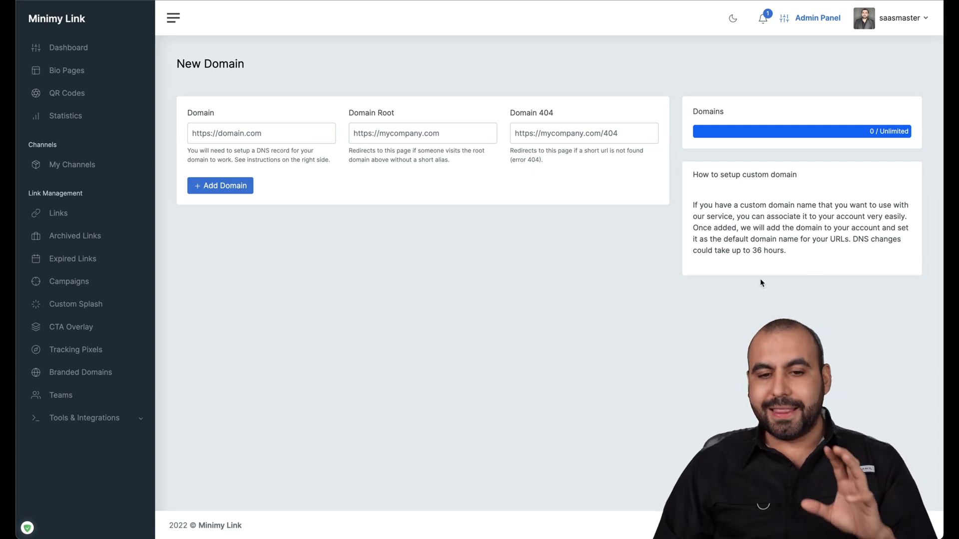
# Open Teams, cancel an Add Member invitation, and expand Tools & Integrations.
pyautogui.click(69, 397)
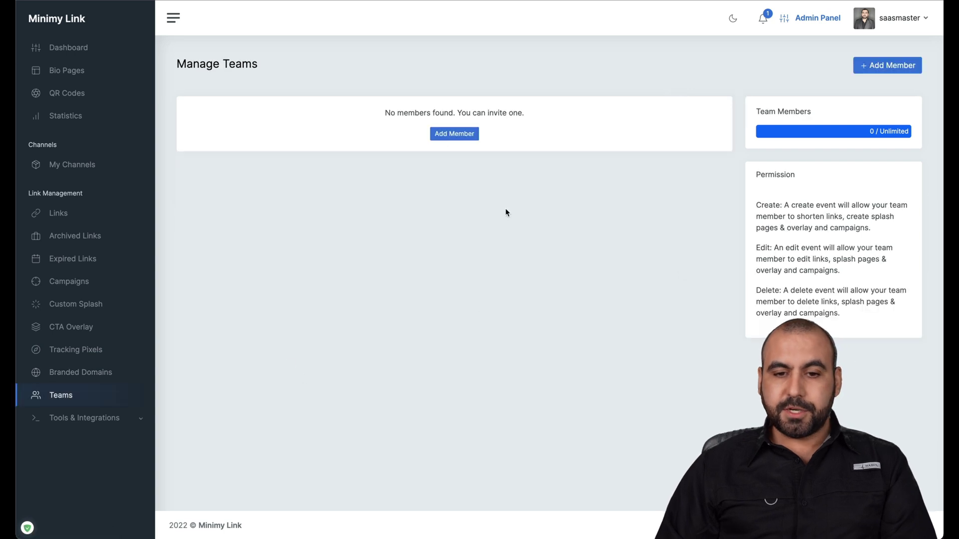
pyautogui.click(454, 134)
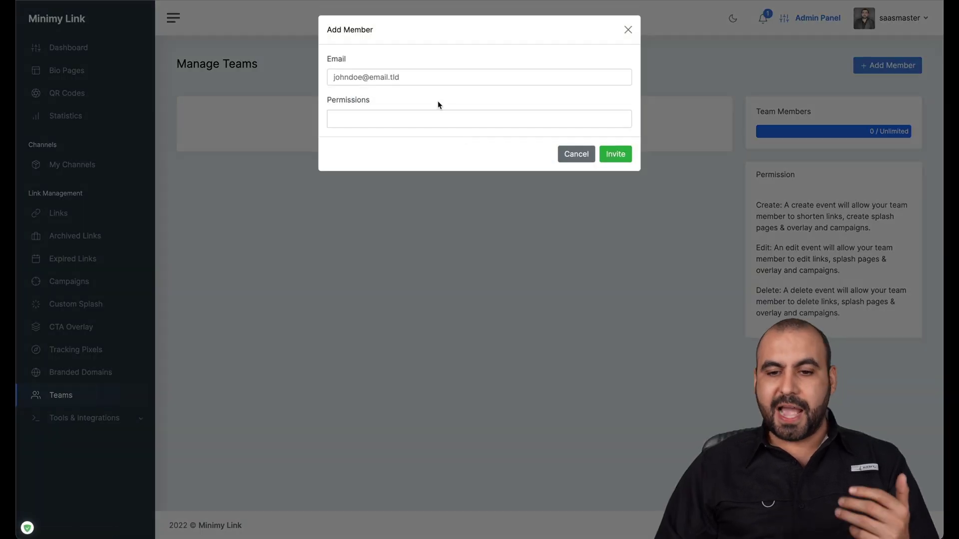
pyautogui.click(576, 155)
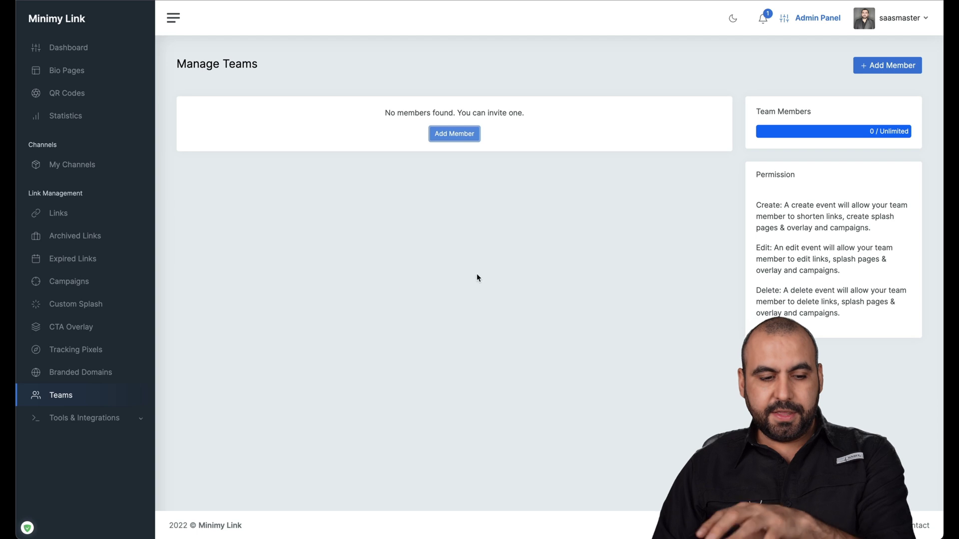
pyautogui.click(130, 417)
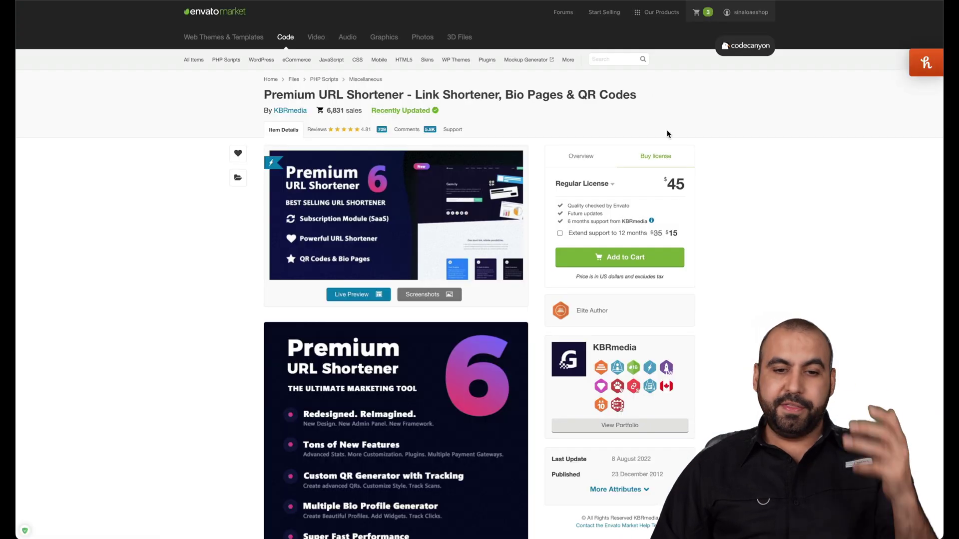
pyautogui.scroll(-5, 689, 187)
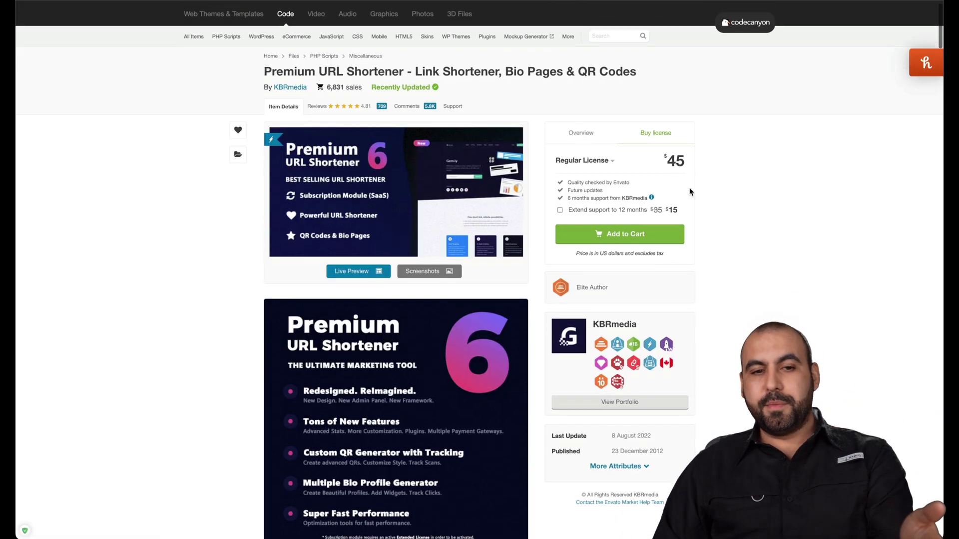